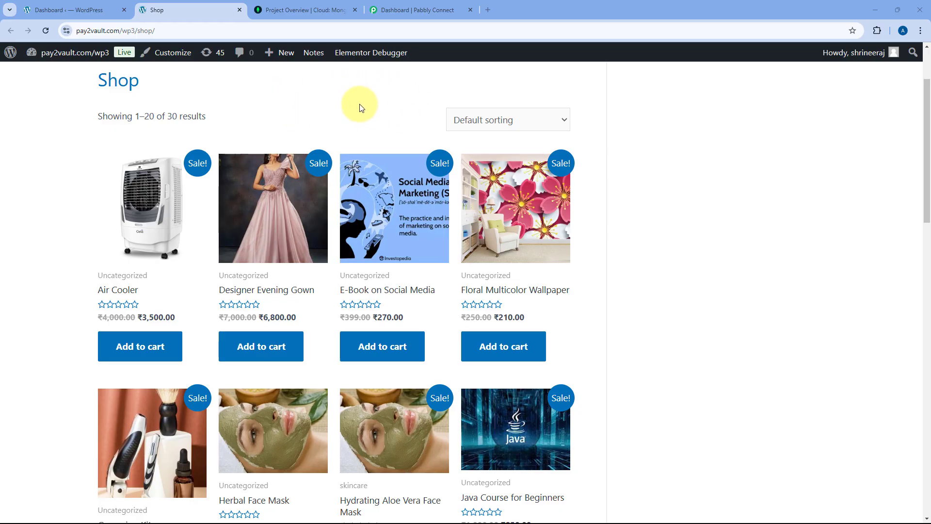
- Review the Atlas project overview with Firstcluster and the shop page, then go to the Pabbly Connect dashboard
{"action": "left_click", "coordinate": [310, 10]}
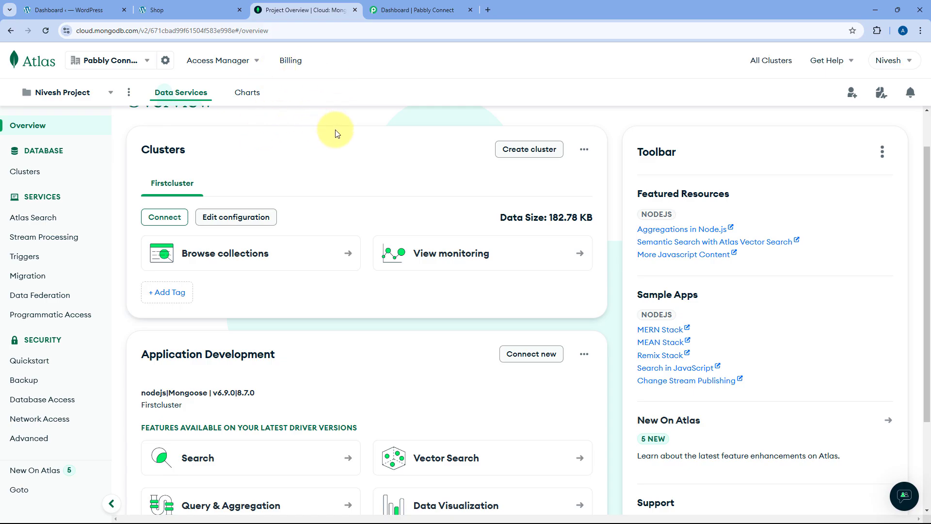
{"action": "scroll", "coordinate": [335, 141], "scroll_direction": "up", "scroll_amount": 1}
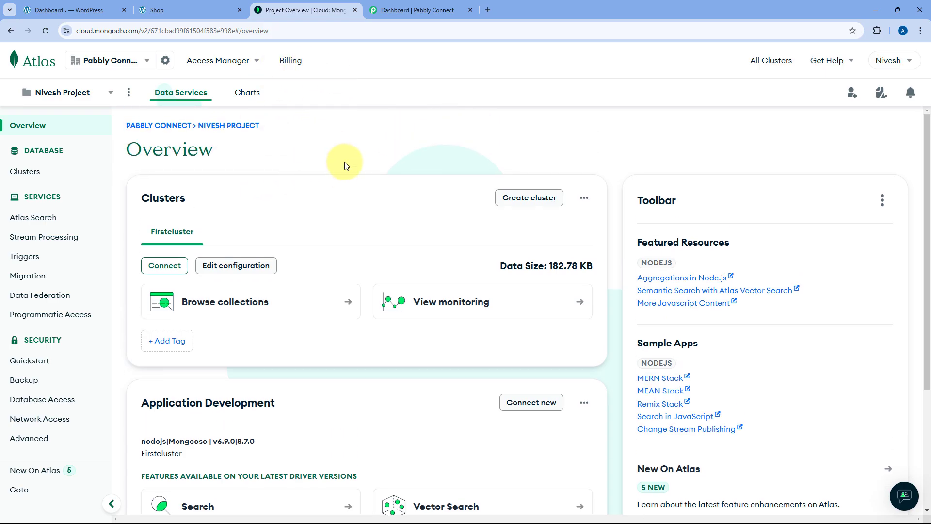
{"action": "left_click", "coordinate": [223, 6]}
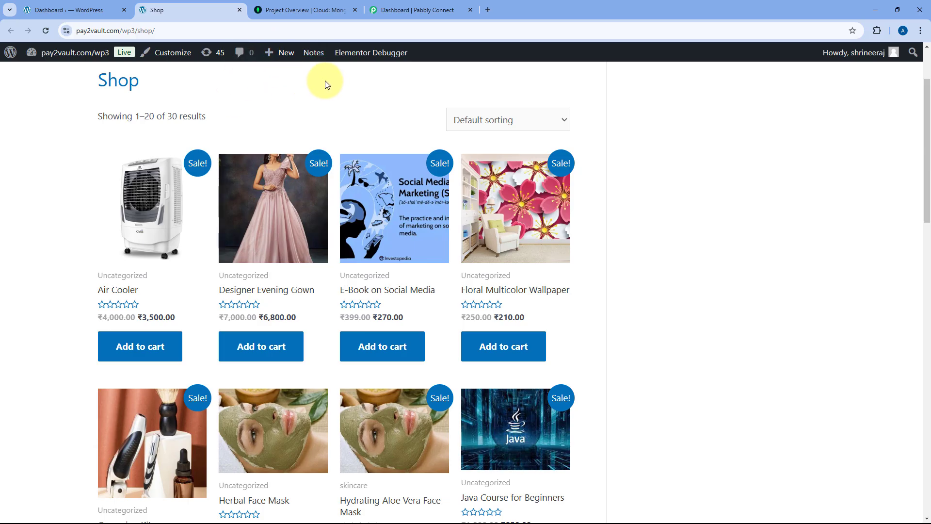
{"action": "left_click", "coordinate": [306, 10]}
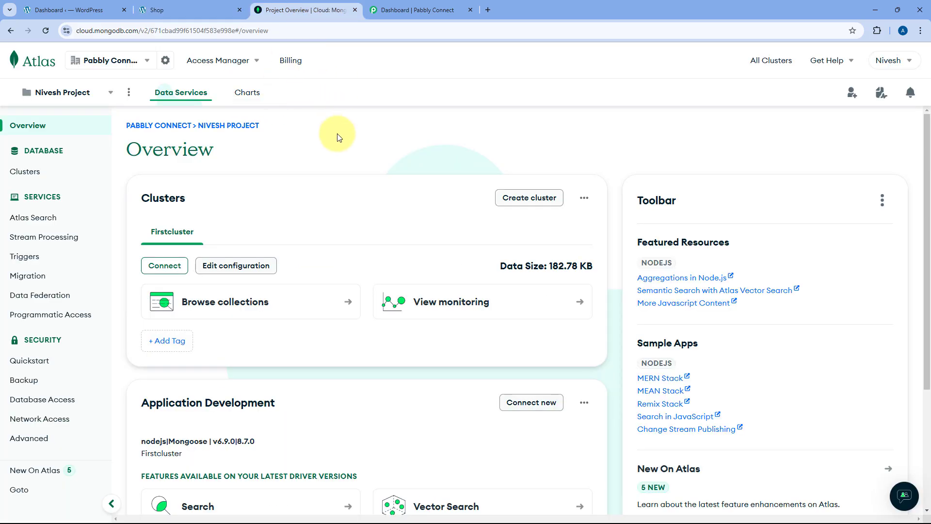
{"action": "left_click", "coordinate": [422, 9]}
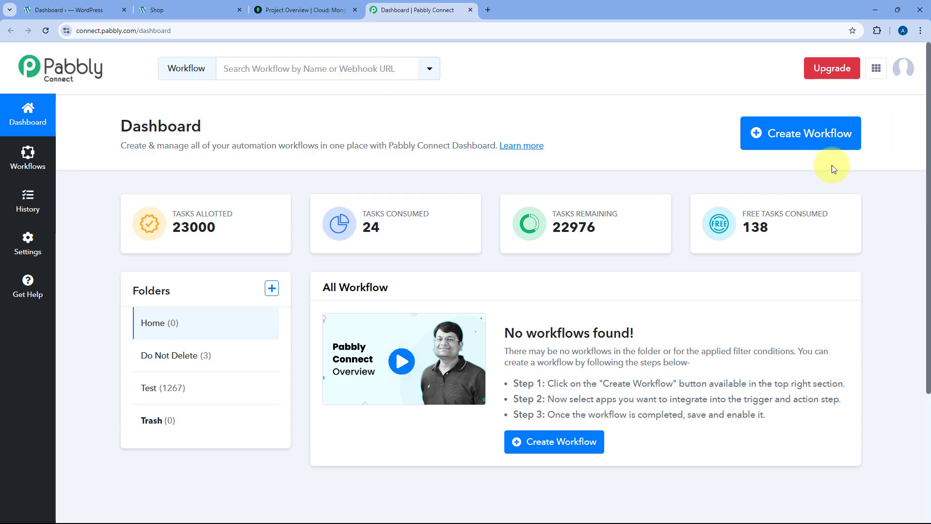
- Create a new workflow named 'WooCommerce to MongoDB', keeping it in the Home folder
{"action": "left_click", "coordinate": [787, 135]}
{"action": "left_click", "coordinate": [414, 249]}
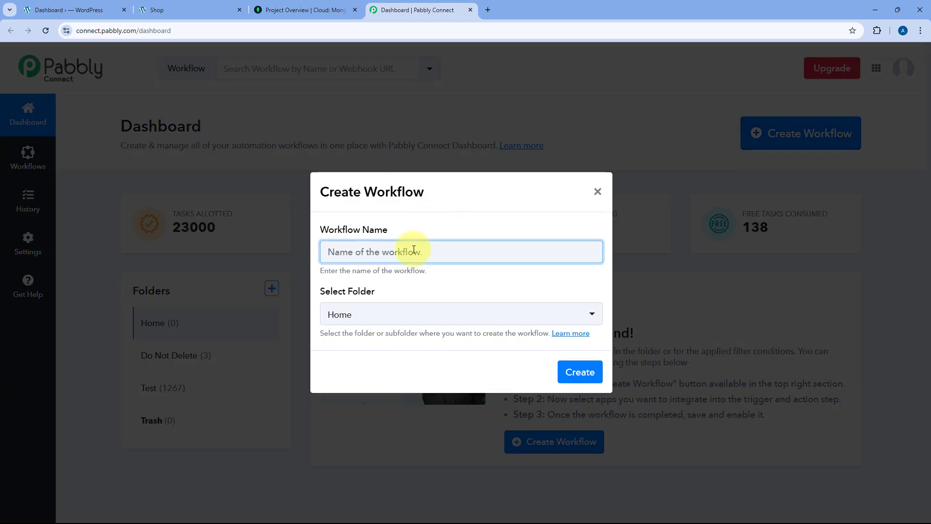
{"action": "type", "text": "WooComme"}
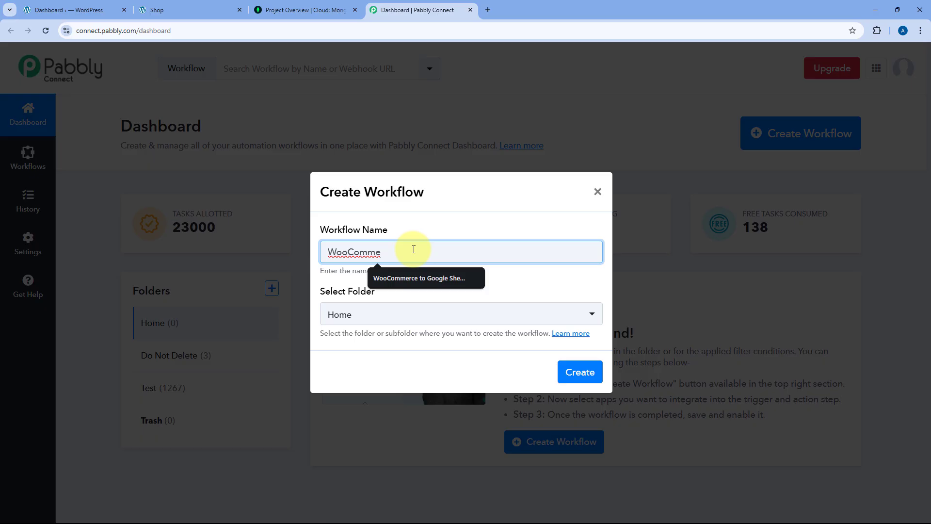
{"action": "type", "text": "rce to mongoDB"}
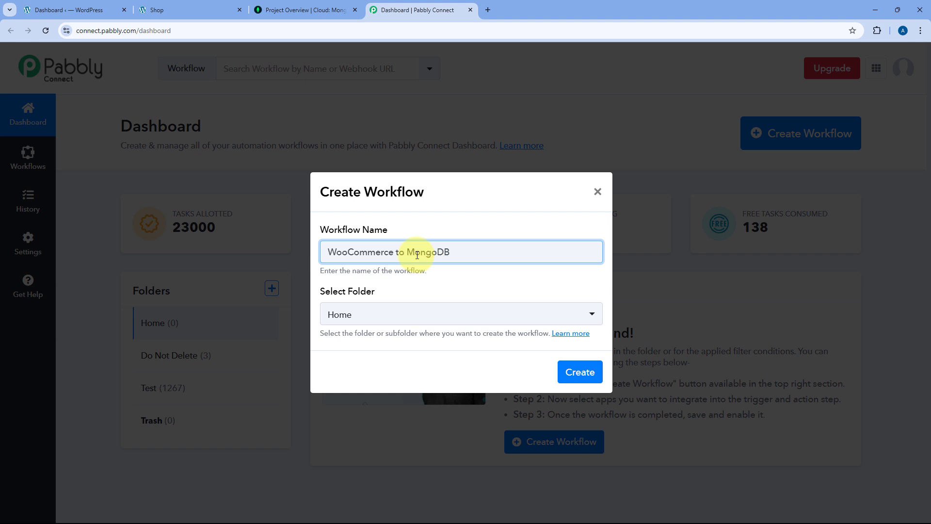
{"action": "left_click", "coordinate": [409, 319]}
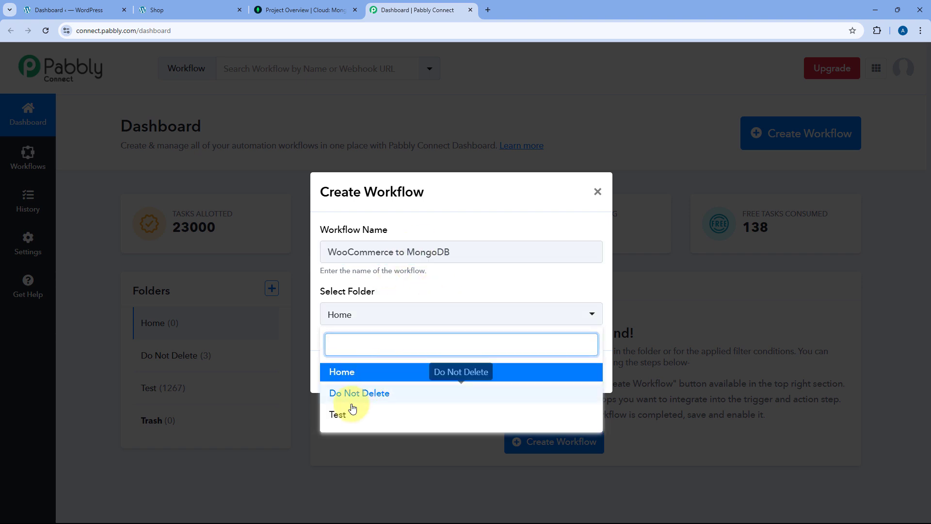
{"action": "left_click", "coordinate": [389, 373]}
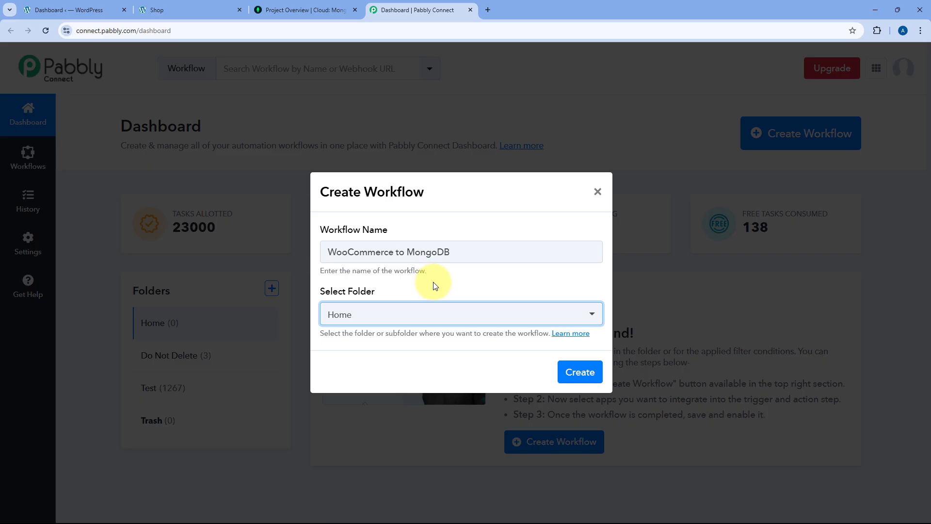
{"action": "left_click", "coordinate": [582, 372]}
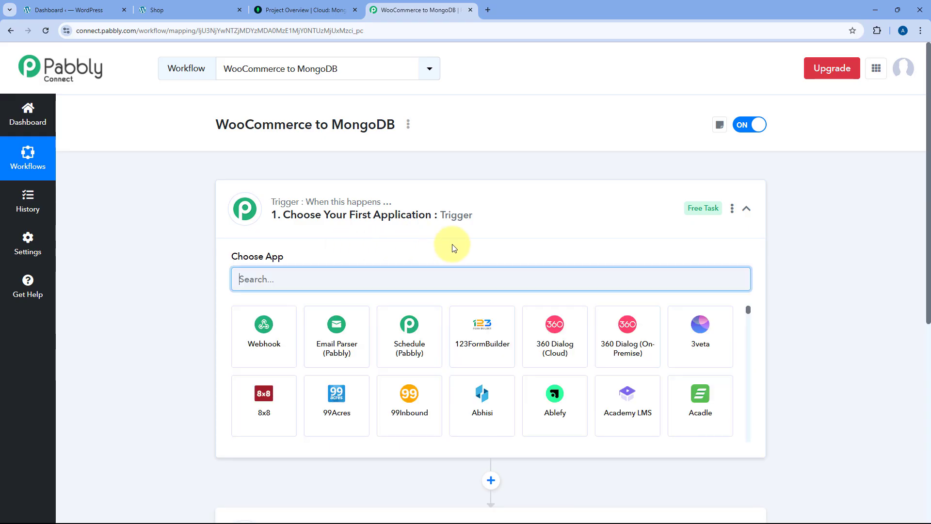
{"action": "left_click", "coordinate": [490, 210]}
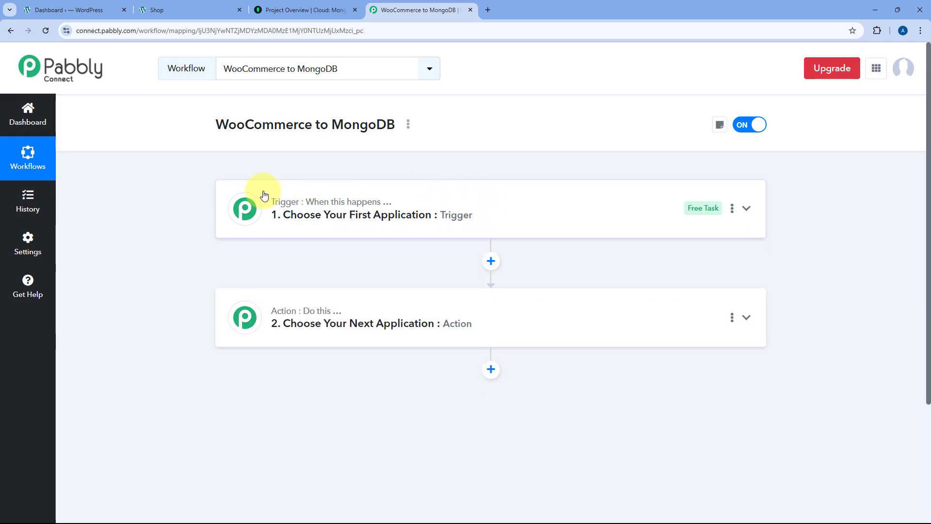
{"action": "scroll", "coordinate": [187, 221], "scroll_direction": "down", "scroll_amount": 1}
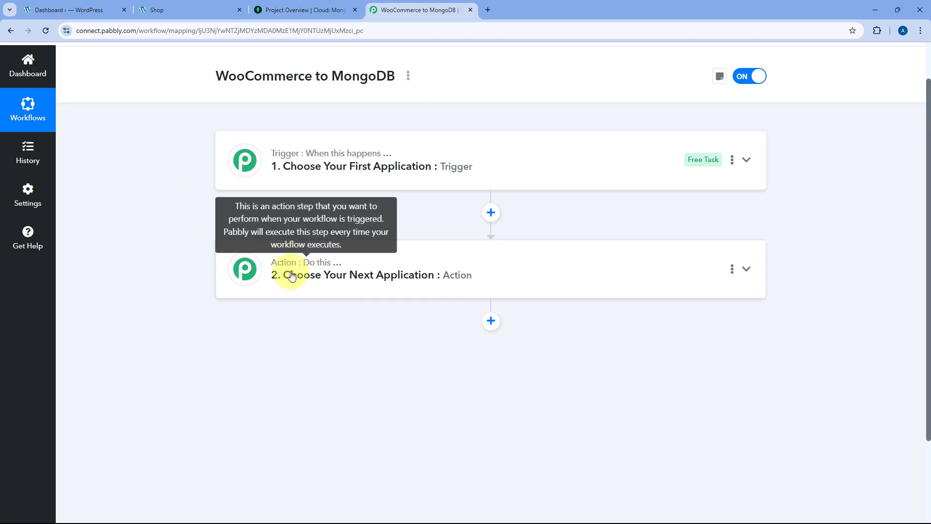
{"action": "mouse_move", "coordinate": [304, 158]}
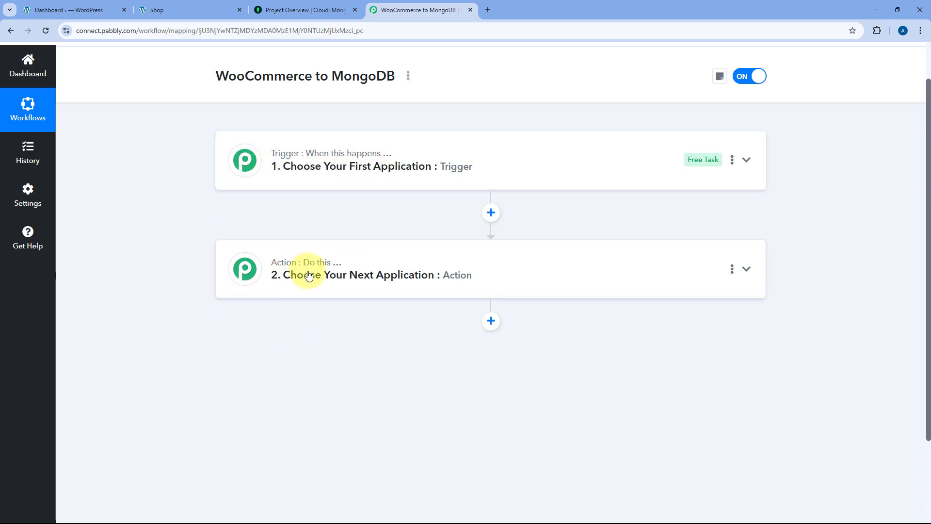
{"action": "left_click", "coordinate": [458, 150]}
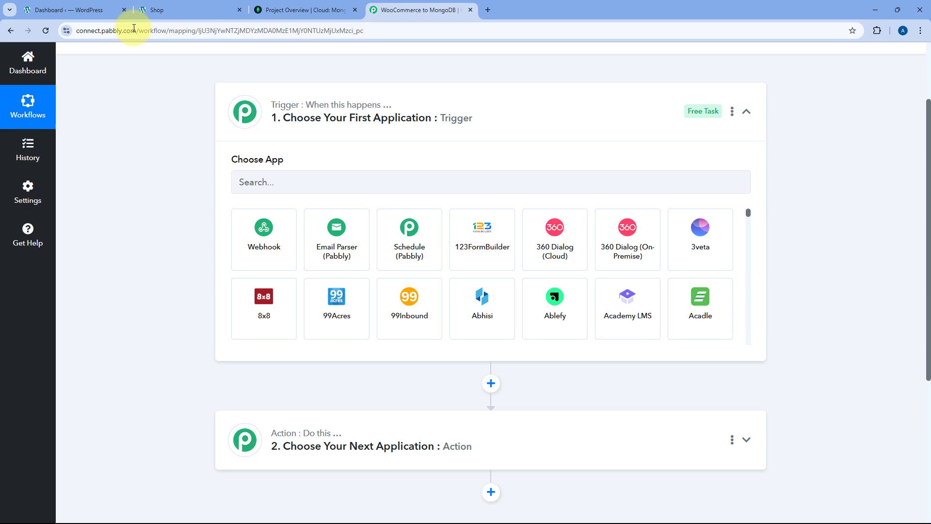
{"action": "left_click", "coordinate": [228, 10]}
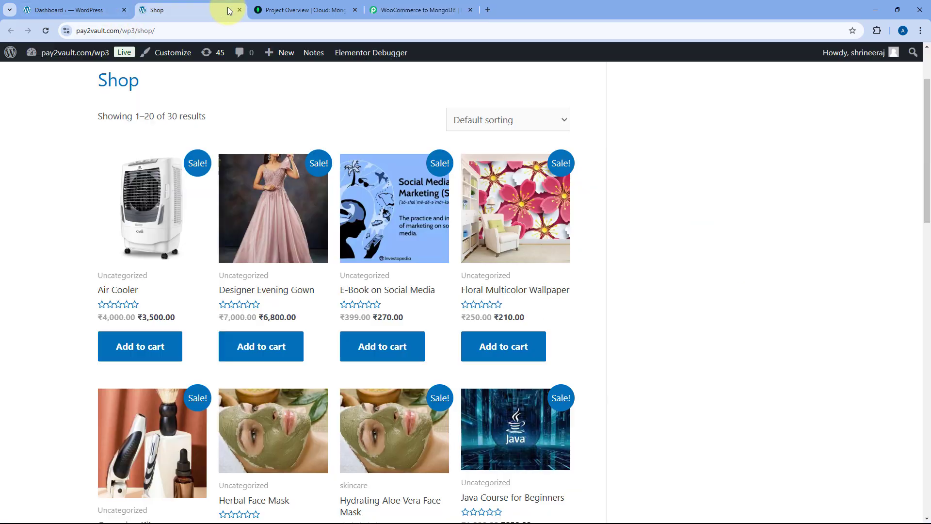
{"action": "left_click", "coordinate": [425, 10]}
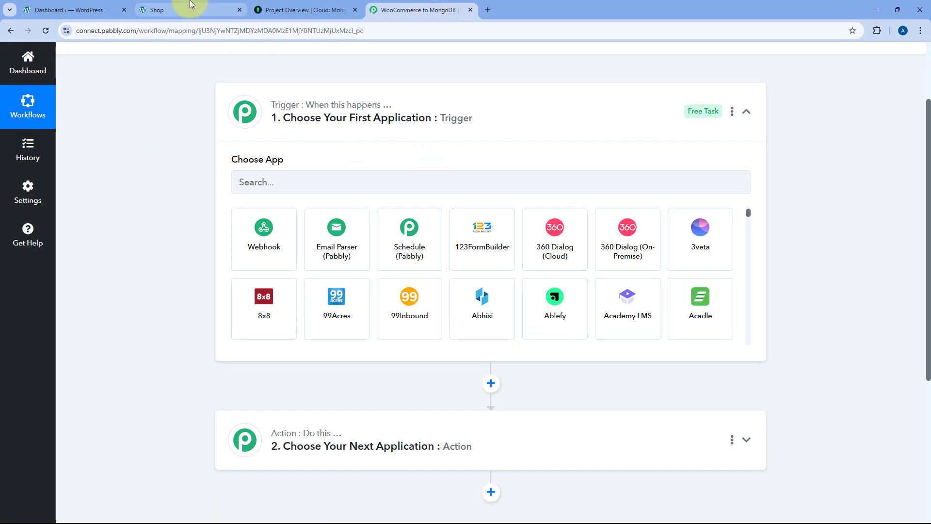
{"action": "left_click", "coordinate": [228, 10]}
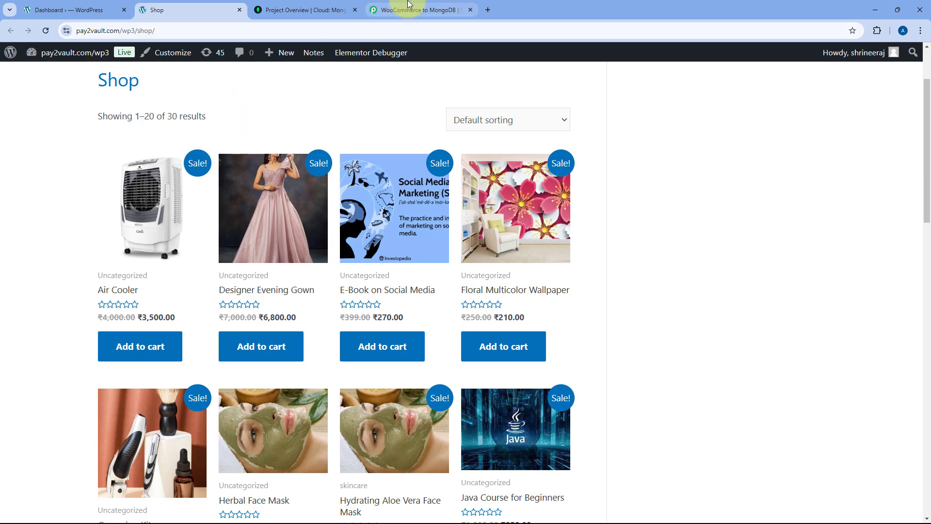
{"action": "left_click", "coordinate": [422, 10]}
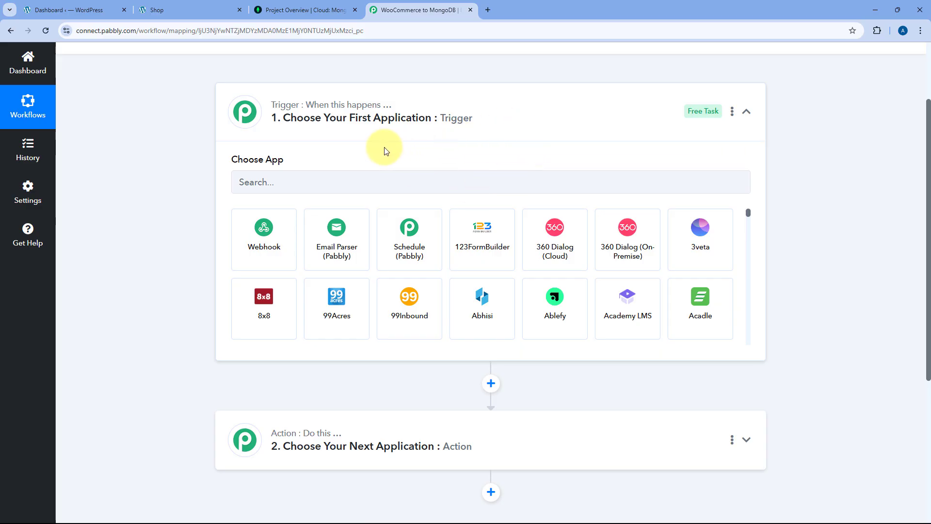
{"action": "scroll", "coordinate": [382, 146], "scroll_direction": "down", "scroll_amount": 2}
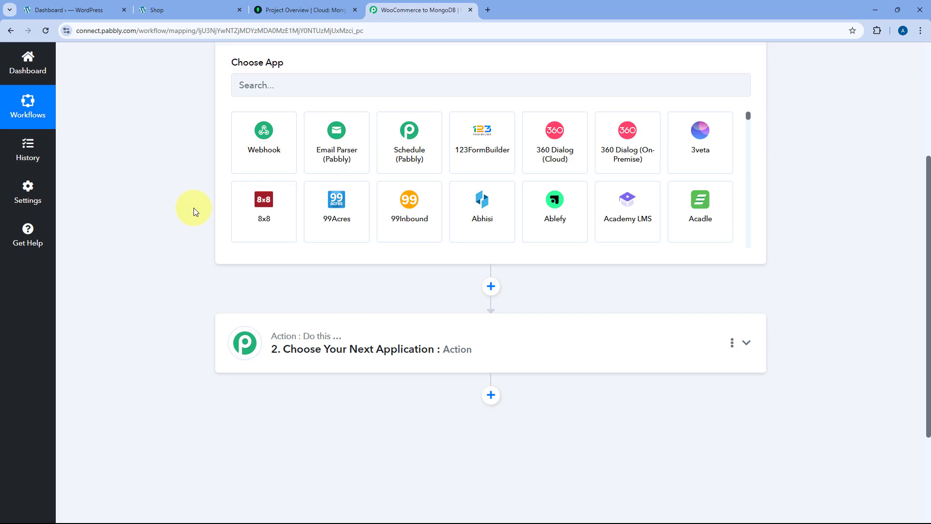
{"action": "scroll", "coordinate": [193, 207], "scroll_direction": "down", "scroll_amount": 1}
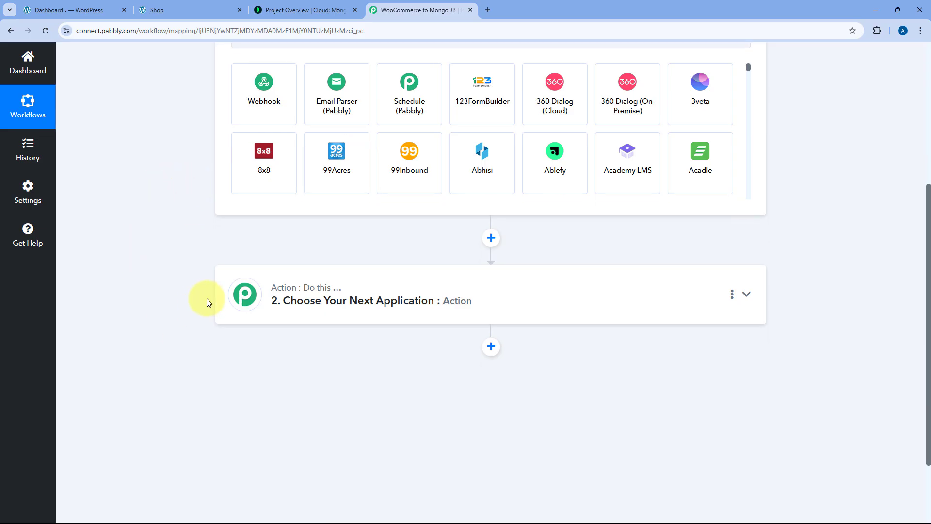
{"action": "scroll", "coordinate": [201, 259], "scroll_direction": "up", "scroll_amount": 2}
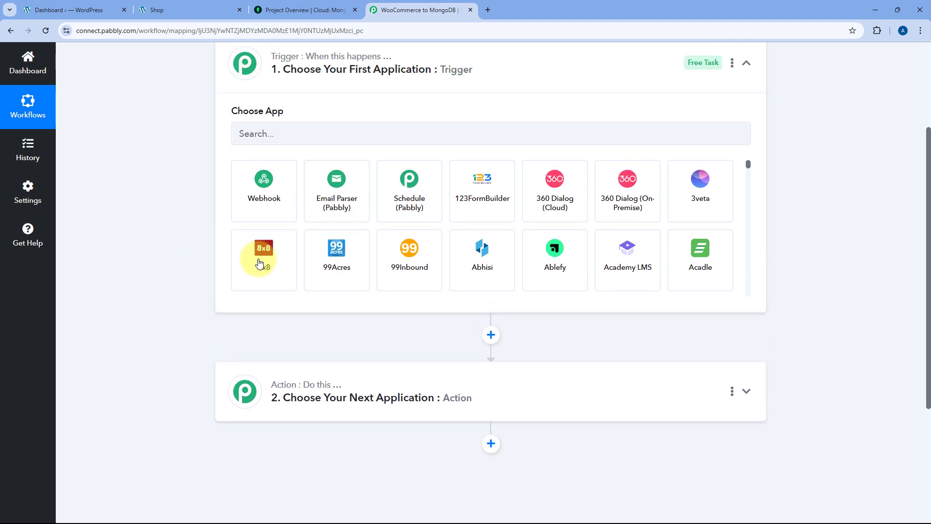
{"action": "scroll", "coordinate": [208, 278], "scroll_direction": "up", "scroll_amount": 1}
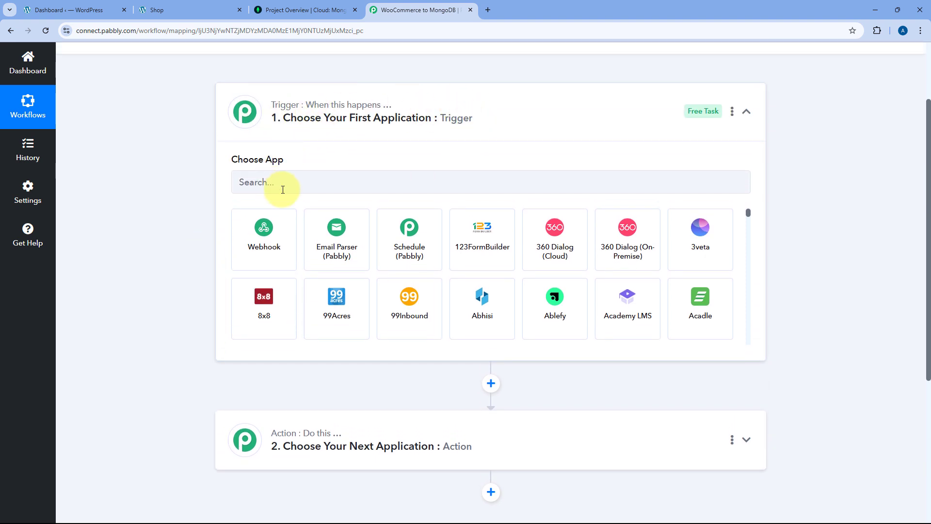
- Set the trigger app to WooCommerce with the New Order Created event
{"action": "left_click", "coordinate": [291, 178]}
{"action": "type", "text": "WooC"}
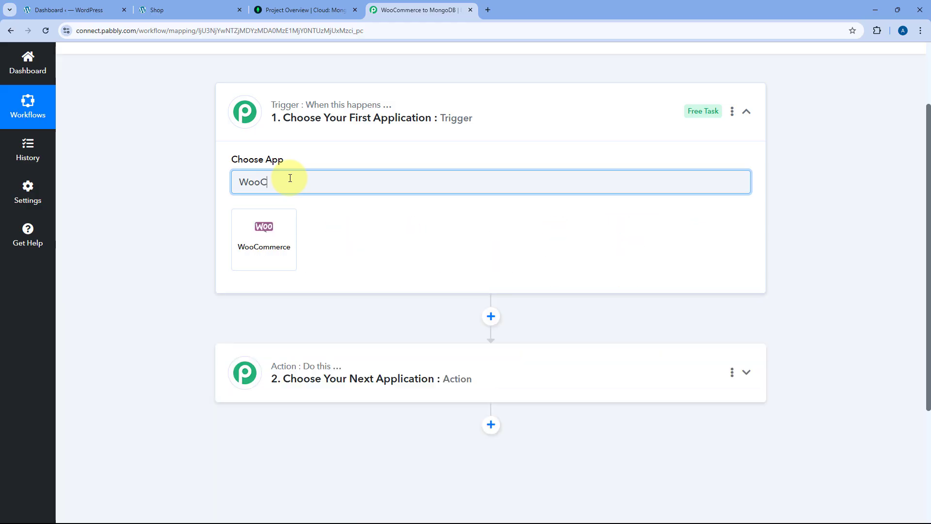
{"action": "type", "text": "ommerce"}
{"action": "left_click", "coordinate": [289, 225]}
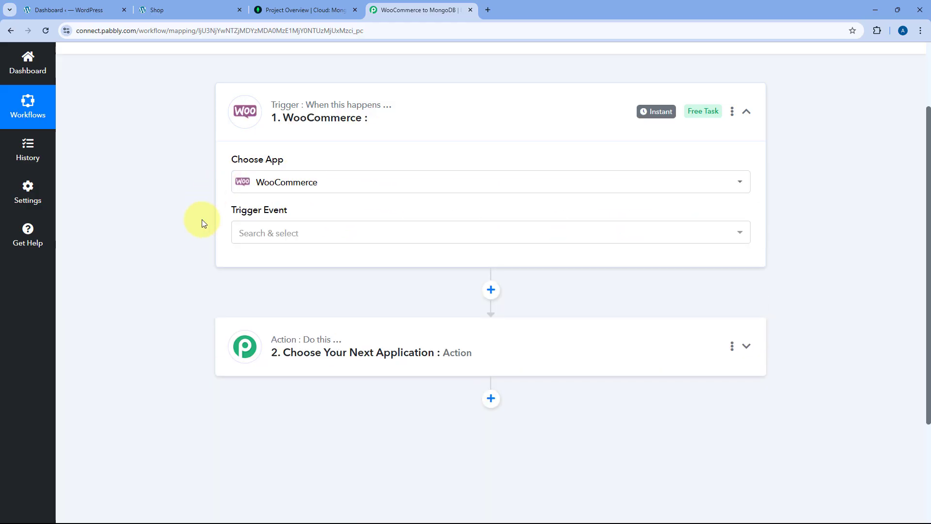
{"action": "left_click", "coordinate": [293, 234]}
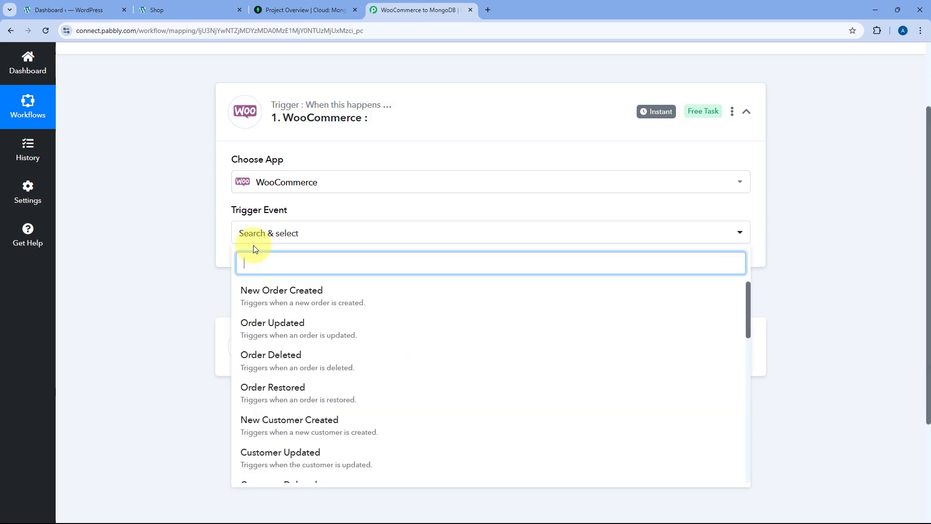
{"action": "left_click", "coordinate": [303, 294]}
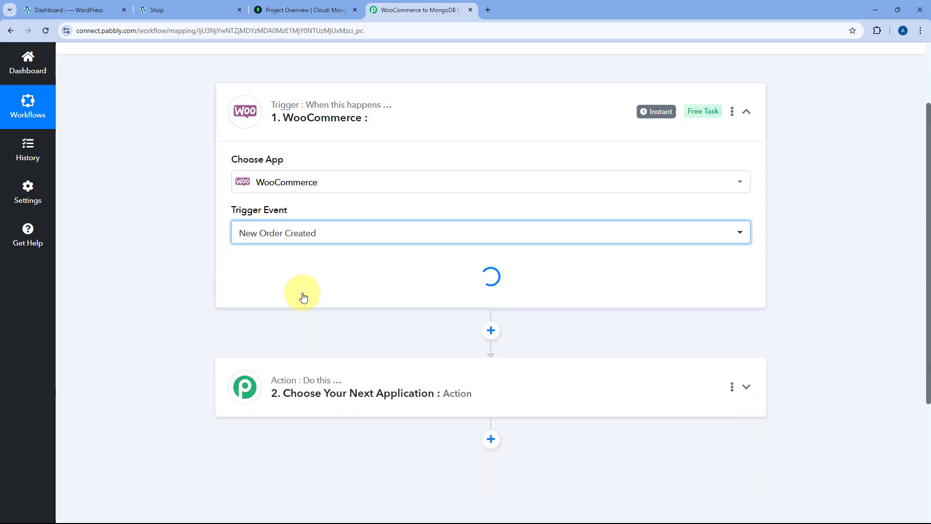
- Copy the webhook URL and start capturing the webhook response
{"action": "scroll", "coordinate": [291, 218], "scroll_direction": "down", "scroll_amount": 1}
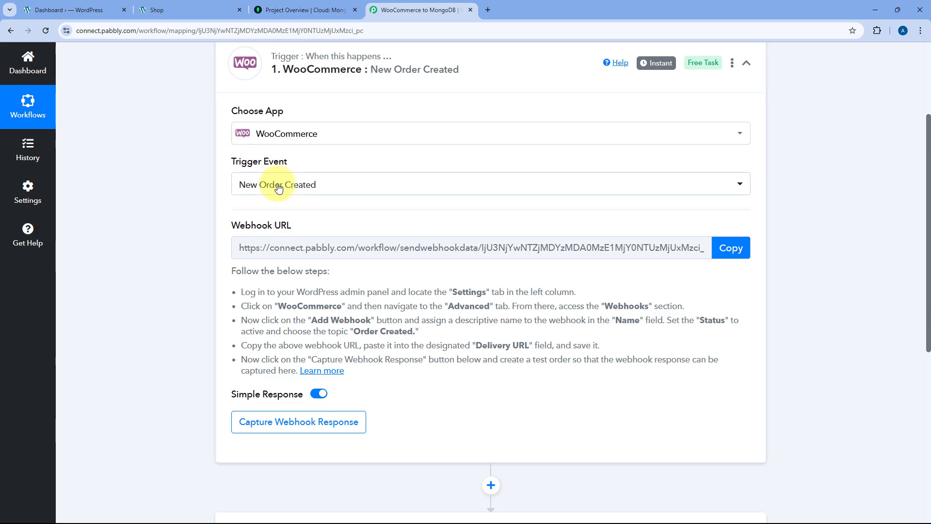
{"action": "scroll", "coordinate": [271, 183], "scroll_direction": "down", "scroll_amount": 1}
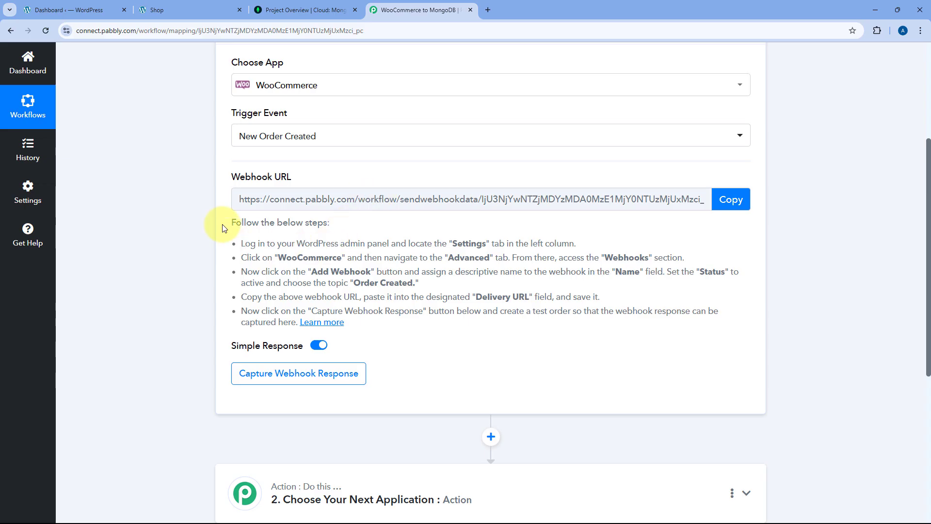
{"action": "left_click_drag", "start_coordinate": [223, 225], "coordinate": [369, 324]}
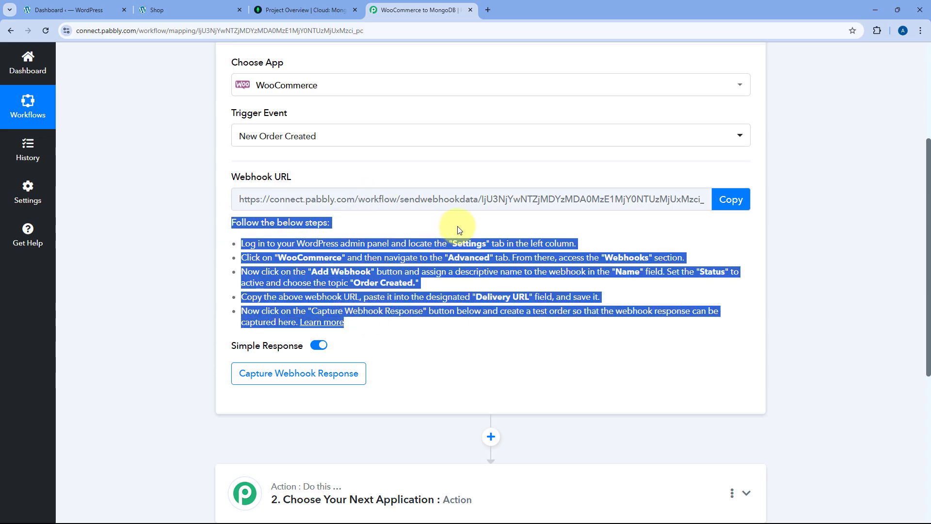
{"action": "left_click", "coordinate": [731, 199]}
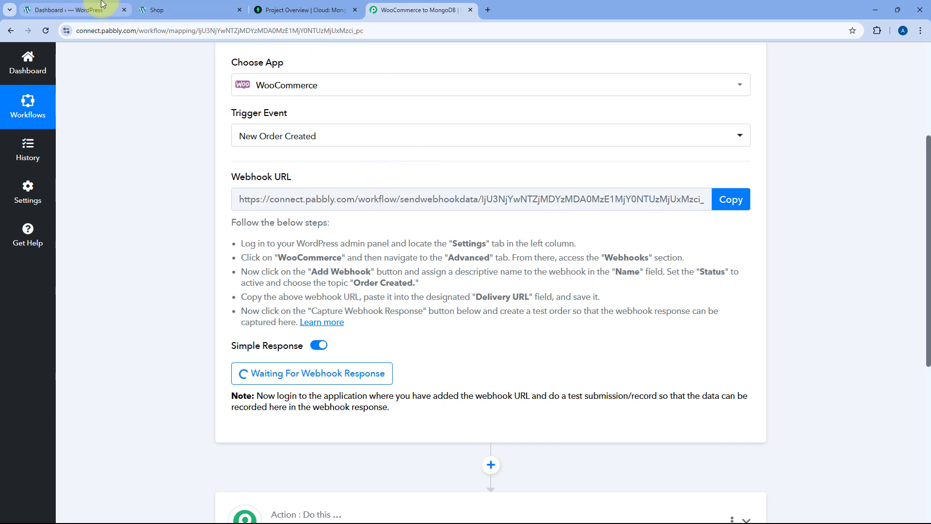
- In WordPress, go to WooCommerce Settings > Advanced > Webhooks and start adding a new webhook
{"action": "left_click", "coordinate": [88, 6]}
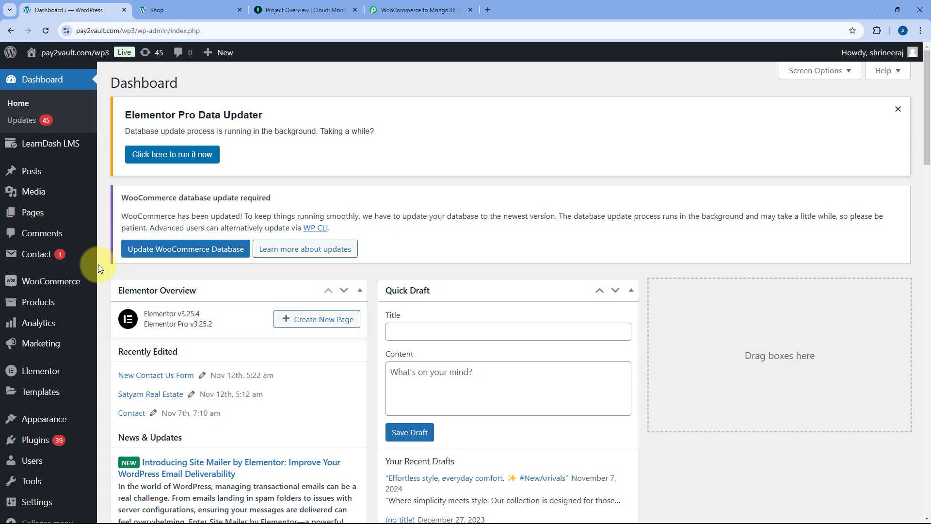
{"action": "mouse_move", "coordinate": [61, 280]}
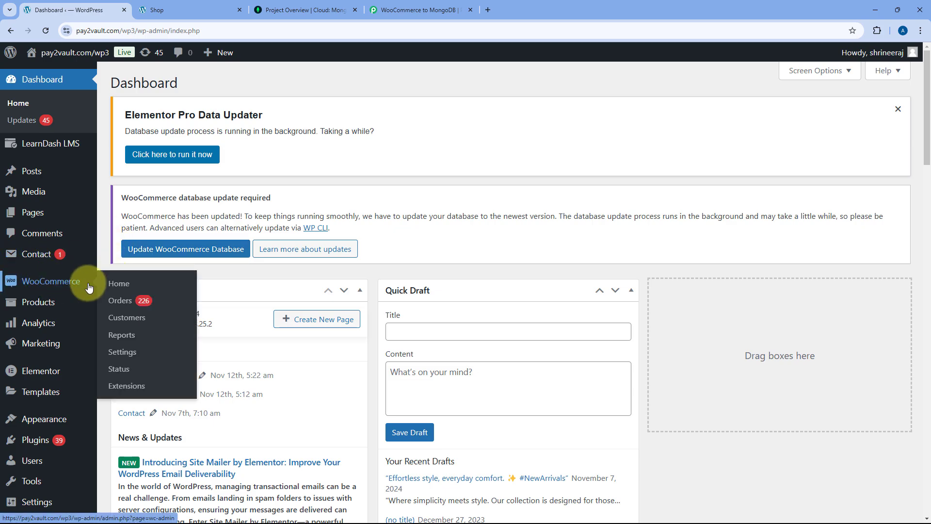
{"action": "left_click", "coordinate": [127, 355]}
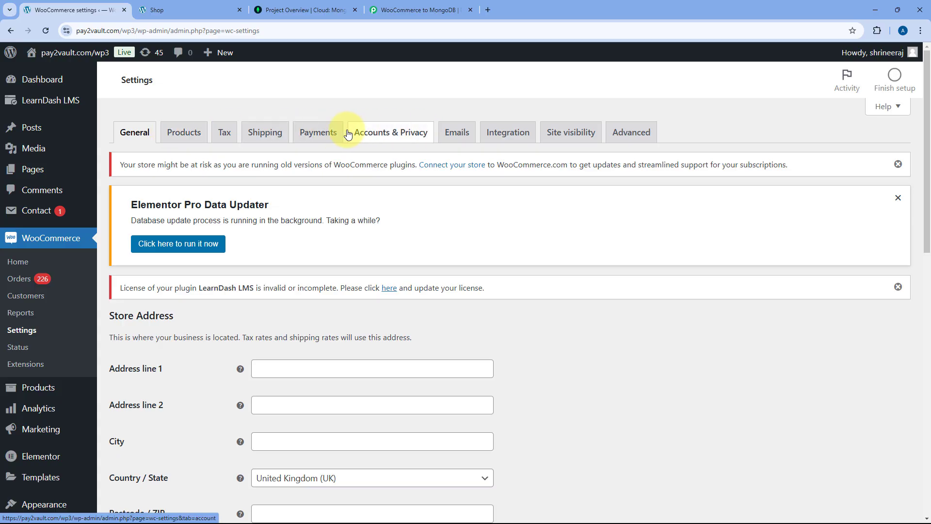
{"action": "left_click", "coordinate": [635, 136]}
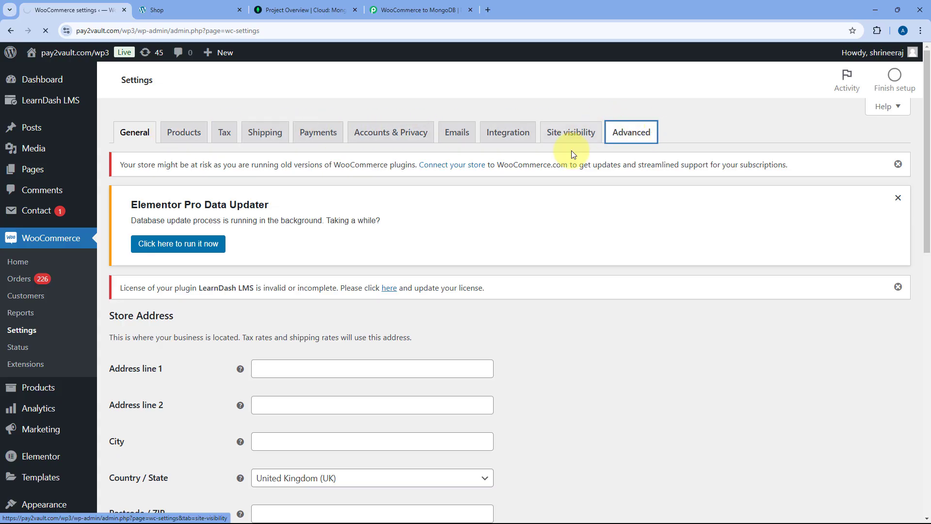
{"action": "scroll", "coordinate": [209, 301], "scroll_direction": "down", "scroll_amount": 2}
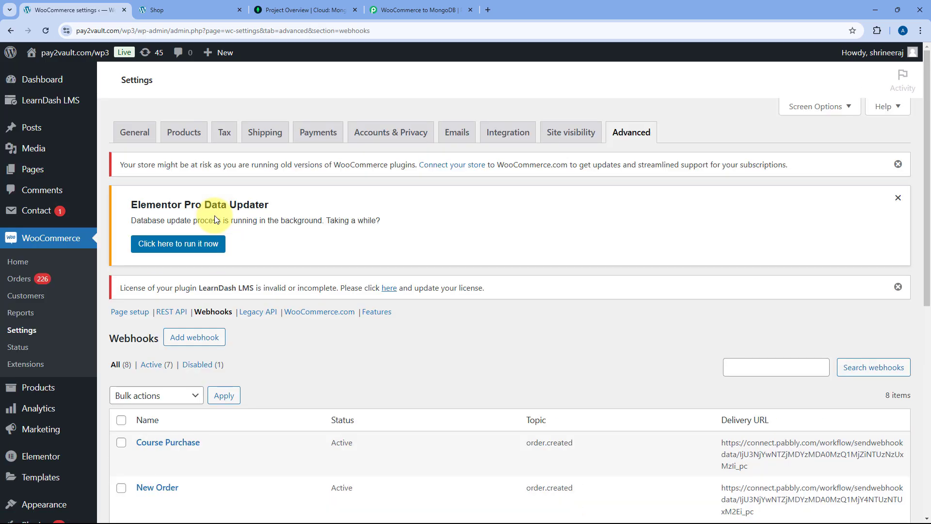
{"action": "scroll", "coordinate": [347, 258], "scroll_direction": "down", "scroll_amount": 2}
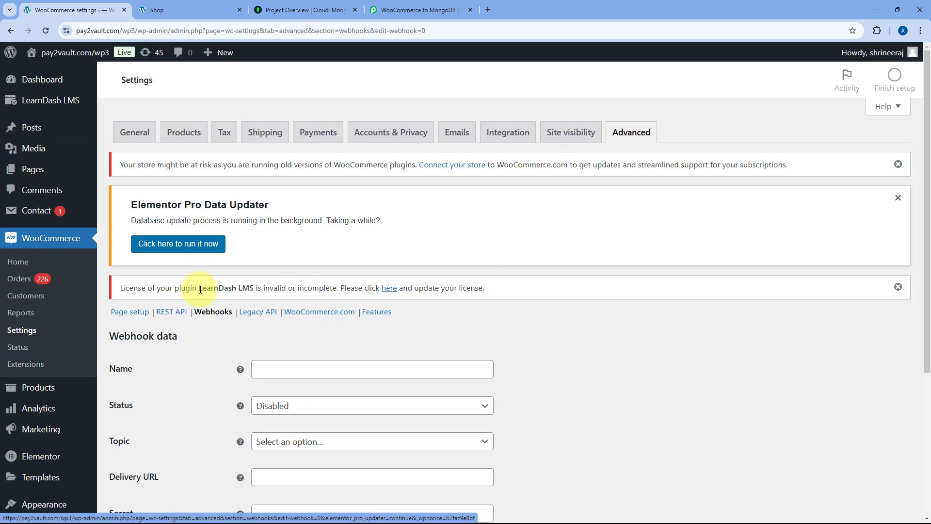
- Name the webhook 'Pabbly Connect', set Status to Active and Topic to Order created
{"action": "scroll", "coordinate": [199, 289], "scroll_direction": "down", "scroll_amount": 2}
{"action": "scroll", "coordinate": [200, 289], "scroll_direction": "down", "scroll_amount": 2}
{"action": "left_click", "coordinate": [280, 177]}
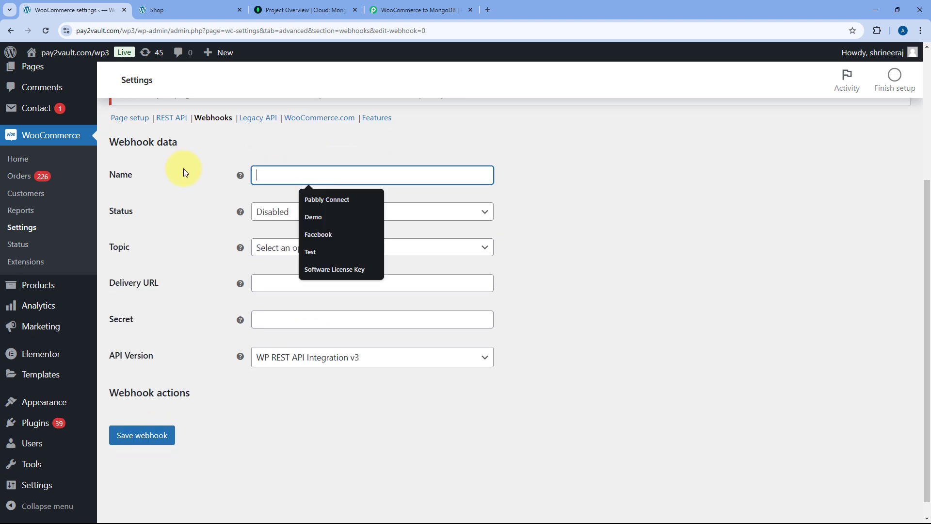
{"action": "left_click", "coordinate": [313, 200]}
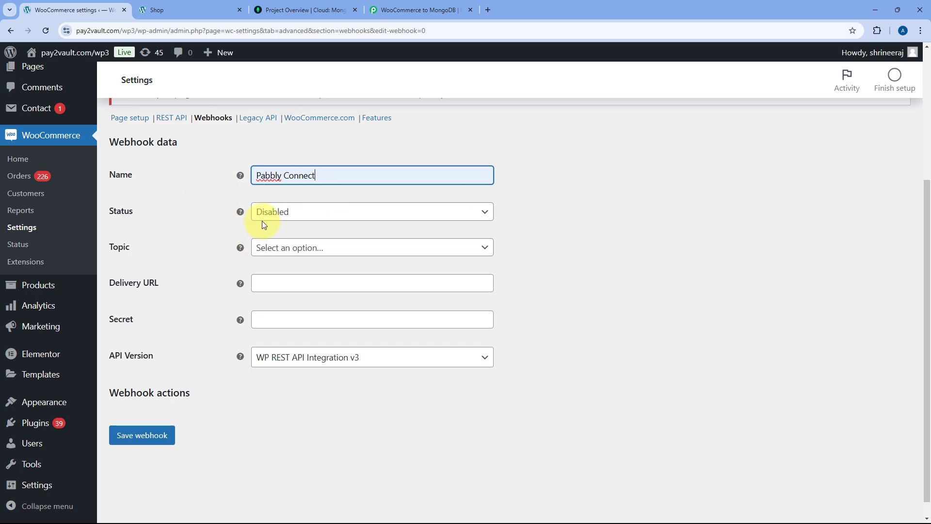
{"action": "left_click", "coordinate": [317, 215]}
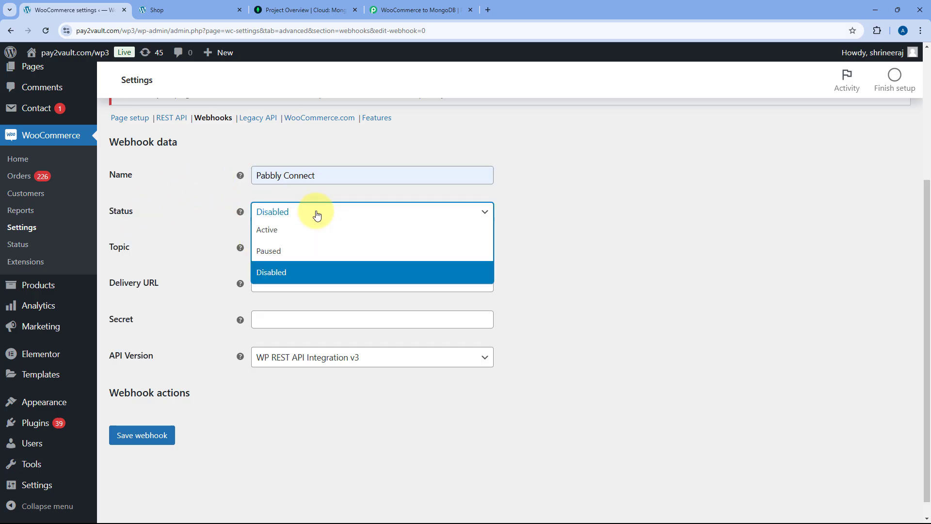
{"action": "left_click", "coordinate": [277, 236]}
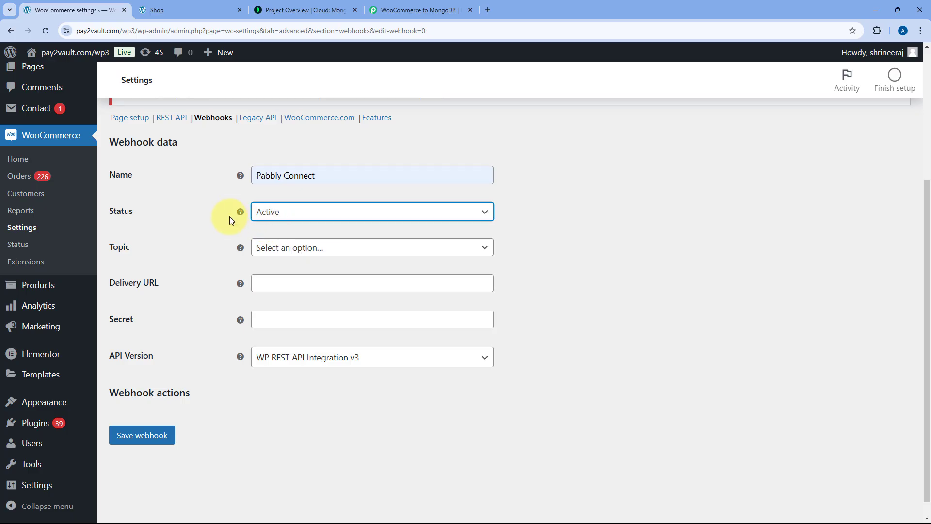
{"action": "left_click", "coordinate": [313, 249]}
{"action": "scroll", "coordinate": [291, 301], "scroll_direction": "down", "scroll_amount": 2}
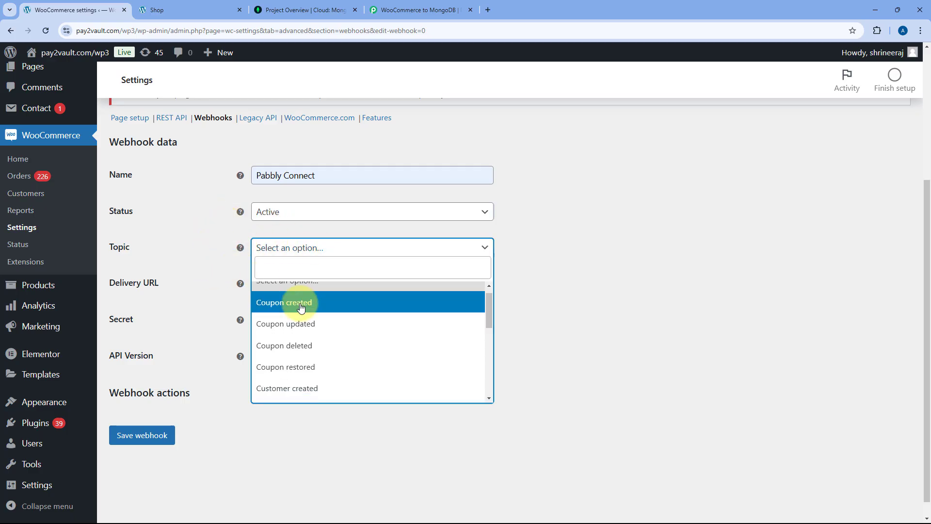
{"action": "scroll", "coordinate": [296, 310], "scroll_direction": "down", "scroll_amount": 2}
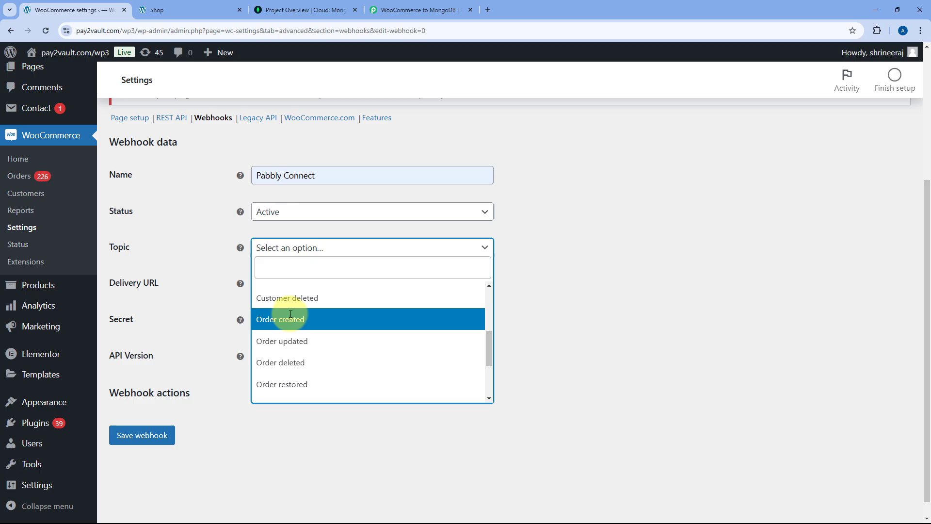
{"action": "left_click", "coordinate": [290, 318]}
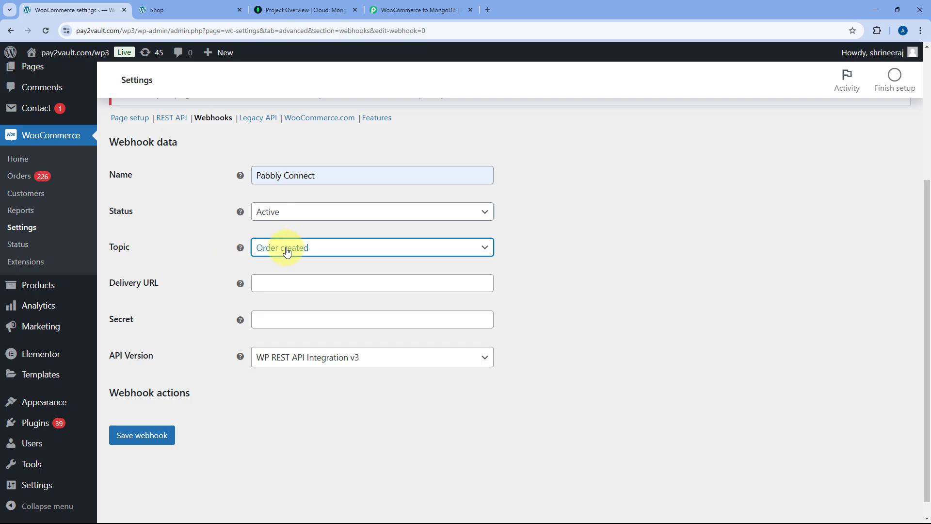
- Paste the Pabbly webhook URL as the Delivery URL and save the webhook
{"action": "left_click", "coordinate": [271, 284]}
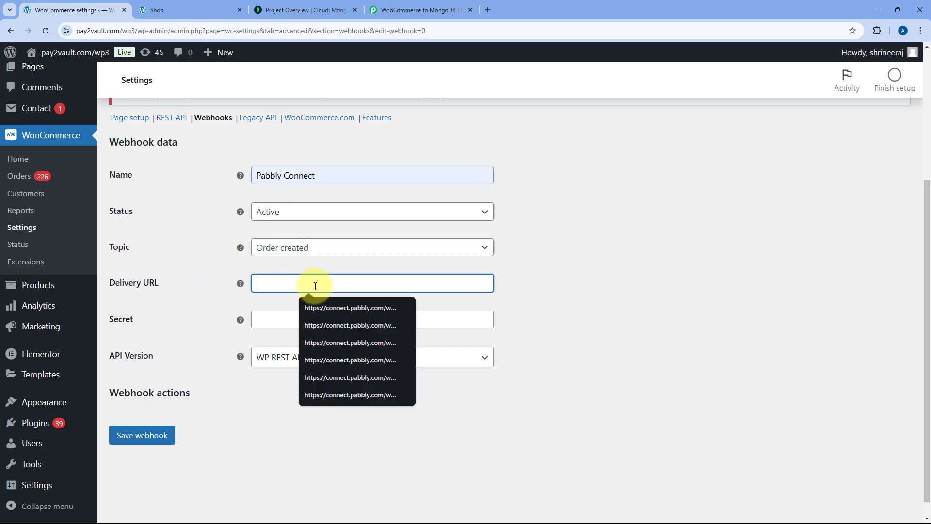
{"action": "key", "text": "ctrl+shift+Tab"}
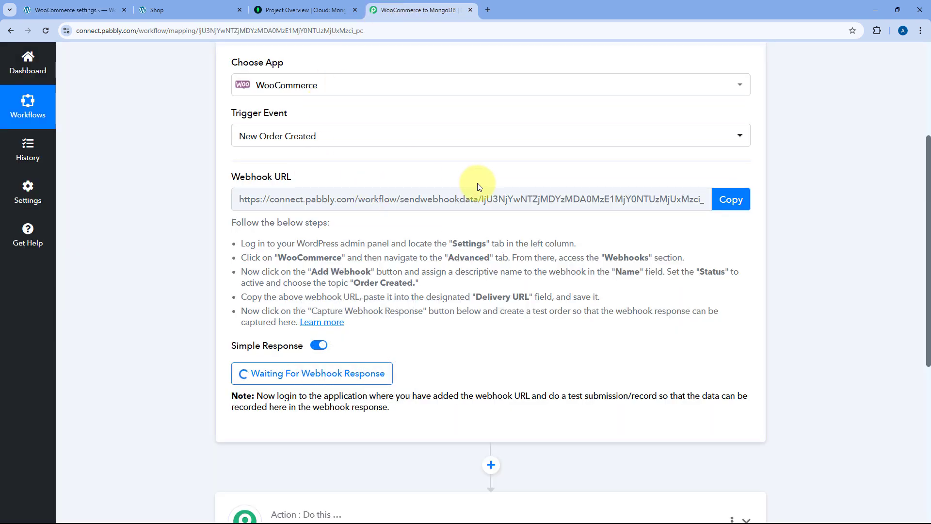
{"action": "left_click", "coordinate": [730, 200]}
{"action": "key", "text": "ctrl+shift+Tab"}
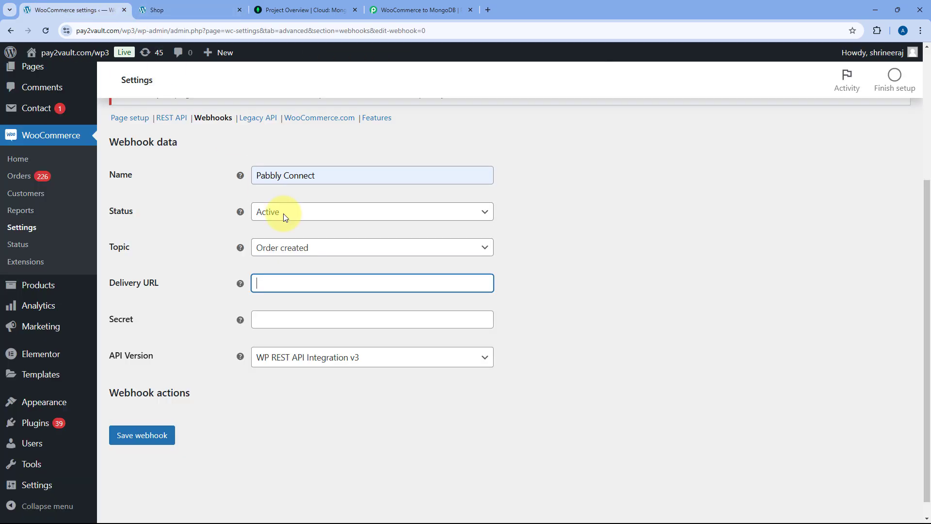
{"action": "right_click", "coordinate": [271, 281]}
{"action": "left_click", "coordinate": [300, 379]}
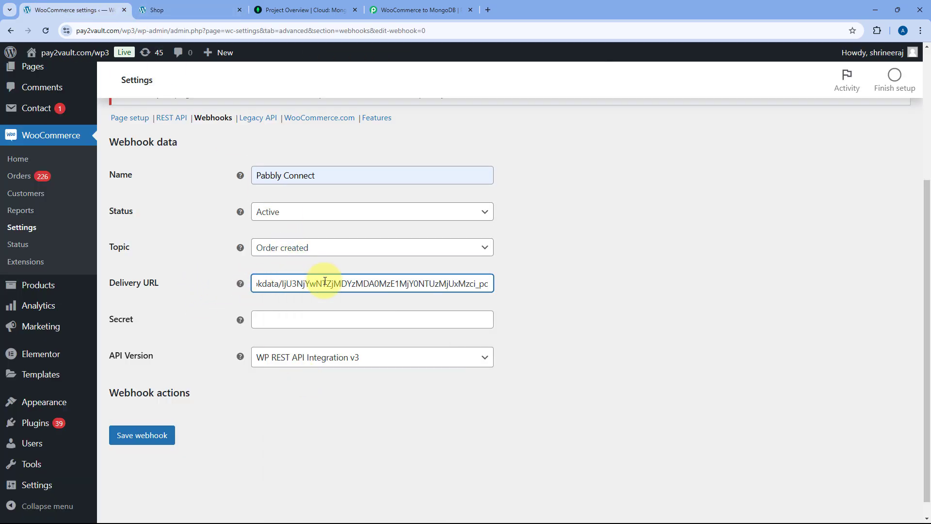
{"action": "left_click", "coordinate": [155, 435]}
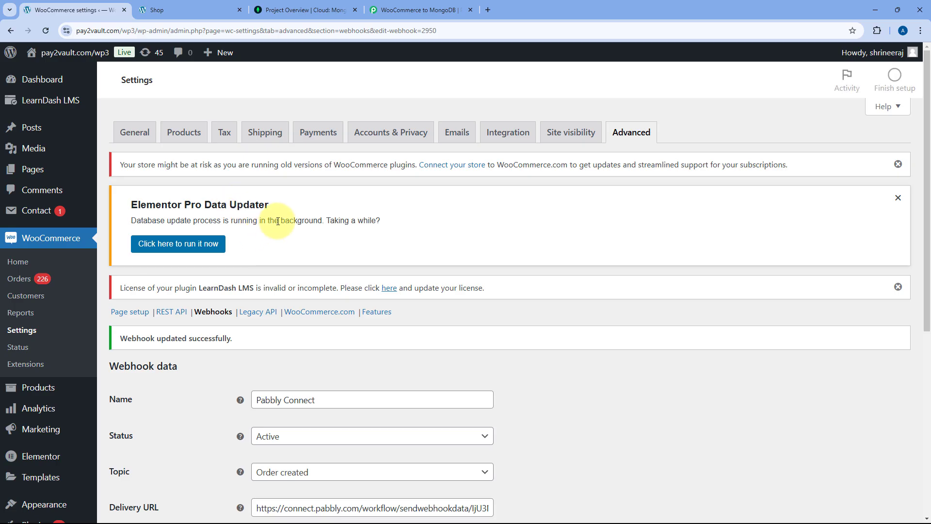
{"action": "scroll", "coordinate": [279, 223], "scroll_direction": "down", "scroll_amount": 2}
{"action": "scroll", "coordinate": [279, 223], "scroll_direction": "down", "scroll_amount": 2}
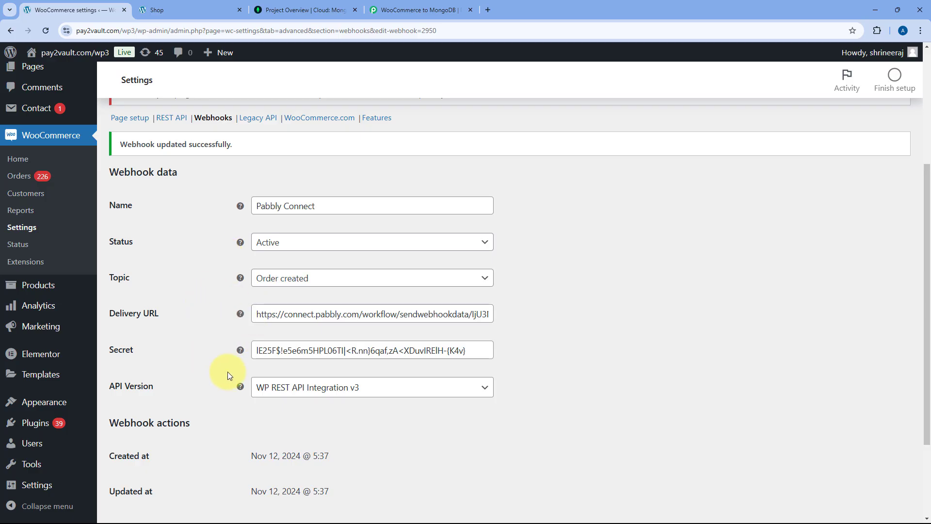
- In the Pabbly trigger, switch Simple Response off and confirm re-capturing the webhook response
{"action": "left_click", "coordinate": [418, 10]}
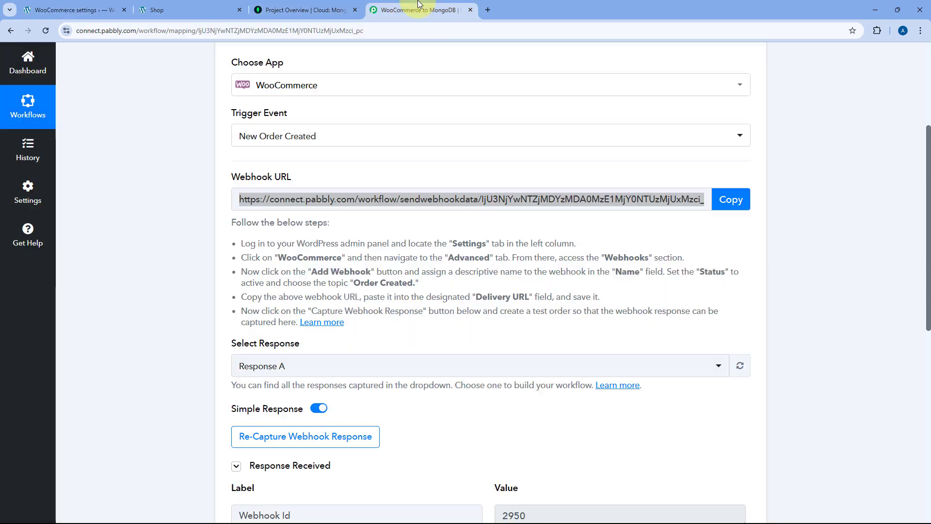
{"action": "left_click", "coordinate": [288, 199]}
{"action": "left_click", "coordinate": [359, 172]}
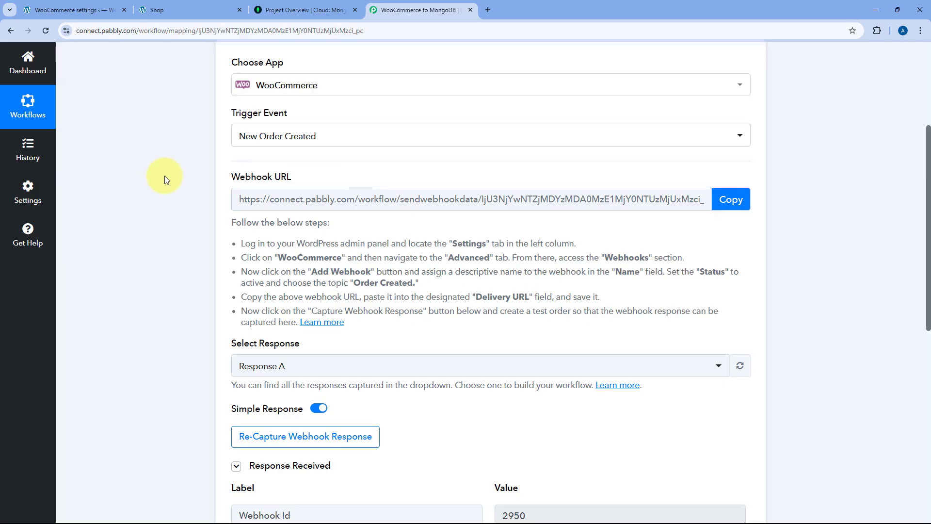
{"action": "scroll", "coordinate": [167, 175], "scroll_direction": "down", "scroll_amount": 4}
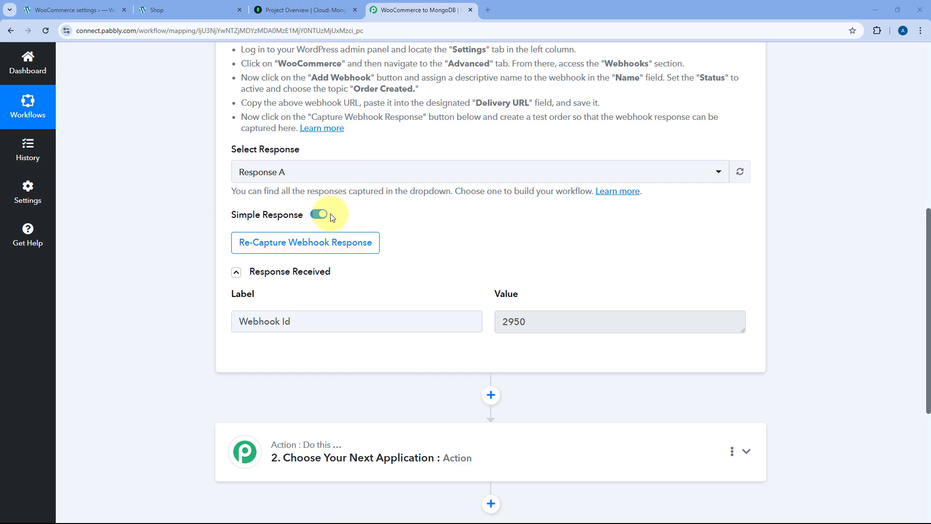
{"action": "mouse_move", "coordinate": [300, 222]}
{"action": "left_click", "coordinate": [321, 216]}
{"action": "left_click", "coordinate": [305, 251]}
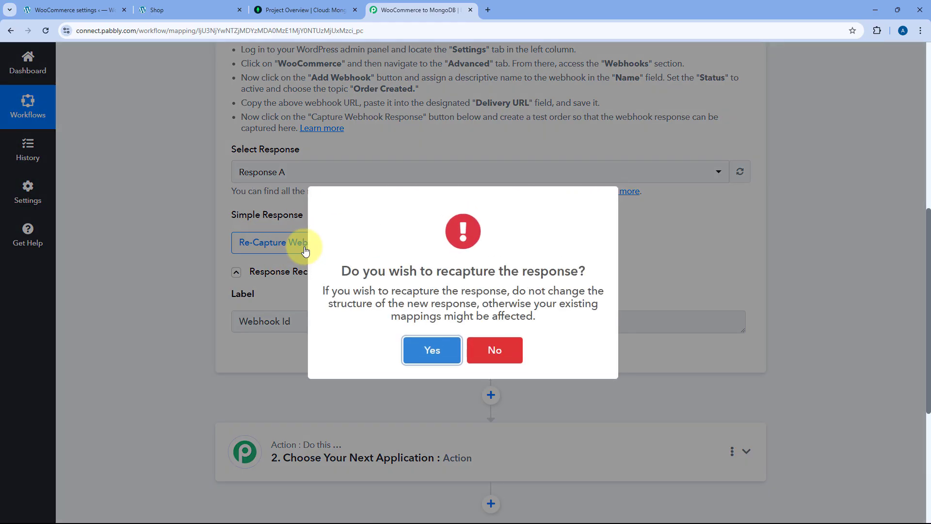
{"action": "left_click", "coordinate": [445, 353]}
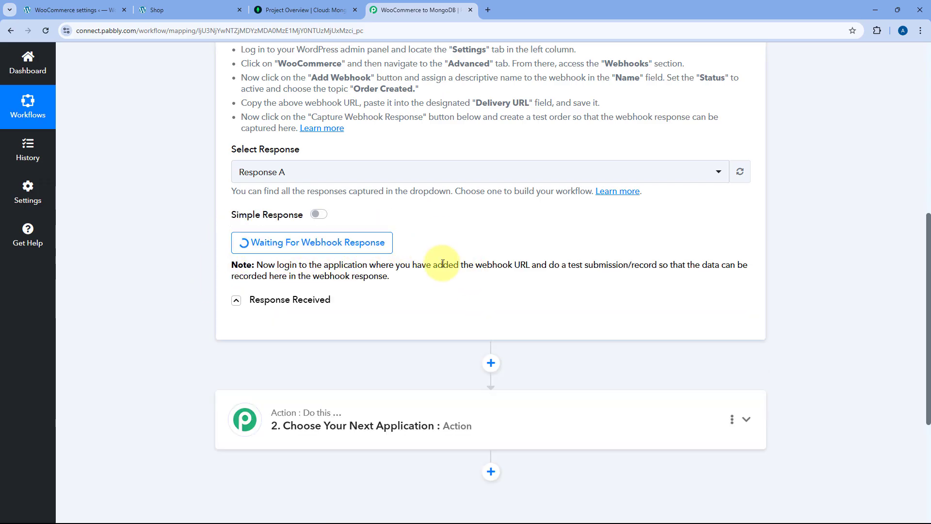
{"action": "scroll", "coordinate": [443, 284], "scroll_direction": "up", "scroll_amount": 2}
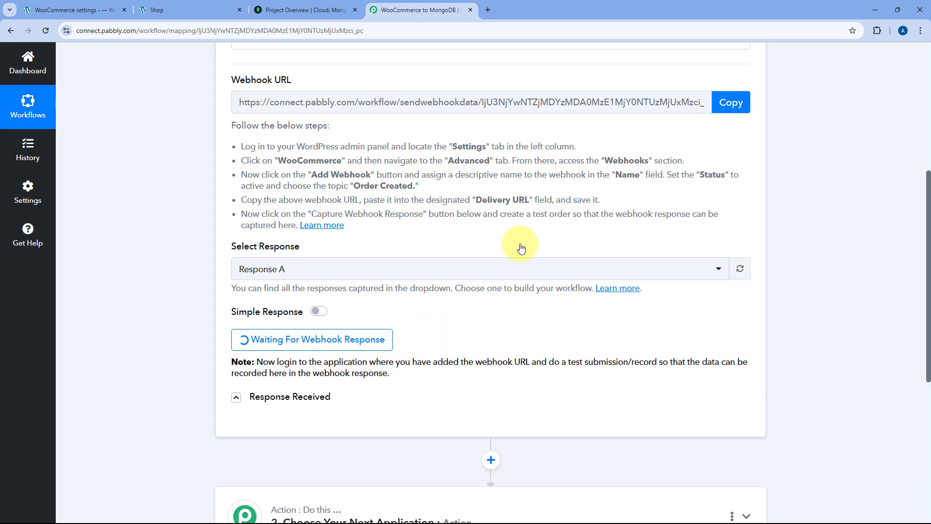
- From the Shop page, add the Air Cooler and the Microphone to the cart
{"action": "left_click", "coordinate": [207, 4]}
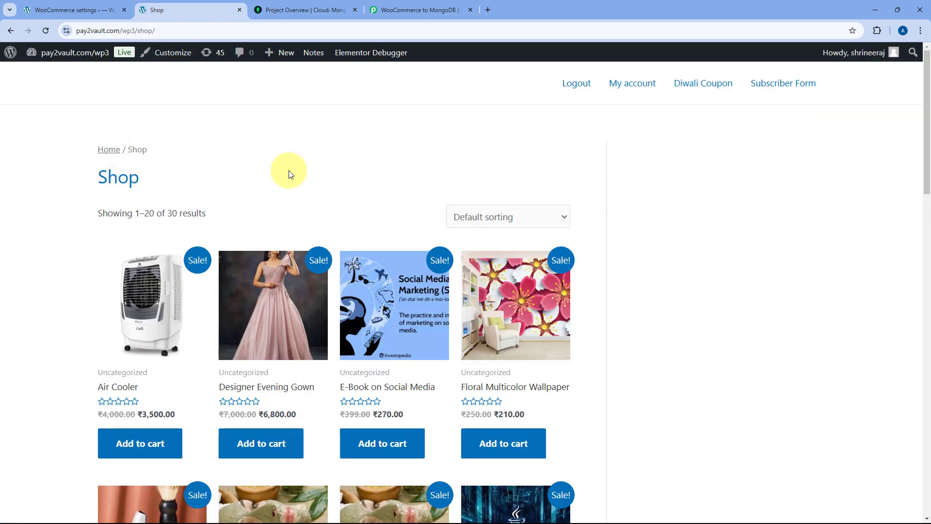
{"action": "scroll", "coordinate": [291, 171], "scroll_direction": "down", "scroll_amount": 3}
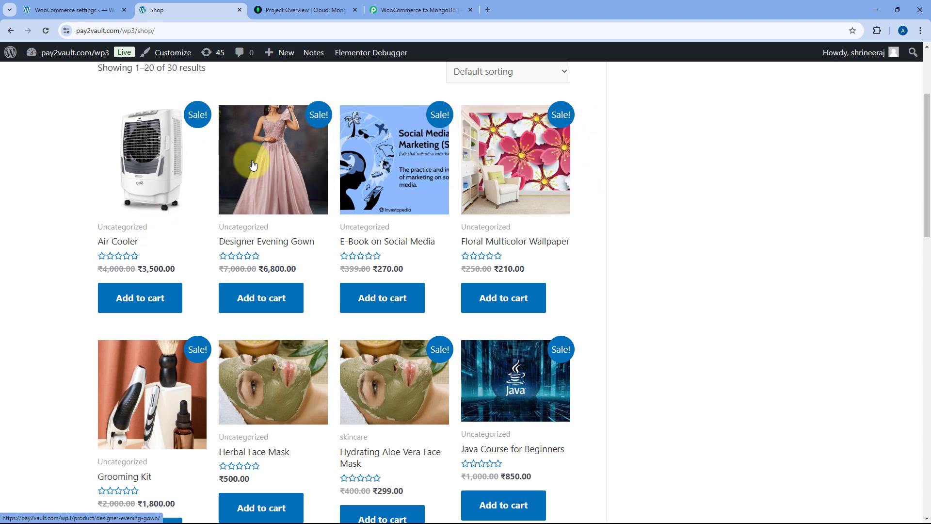
{"action": "scroll", "coordinate": [206, 179], "scroll_direction": "down", "scroll_amount": 1}
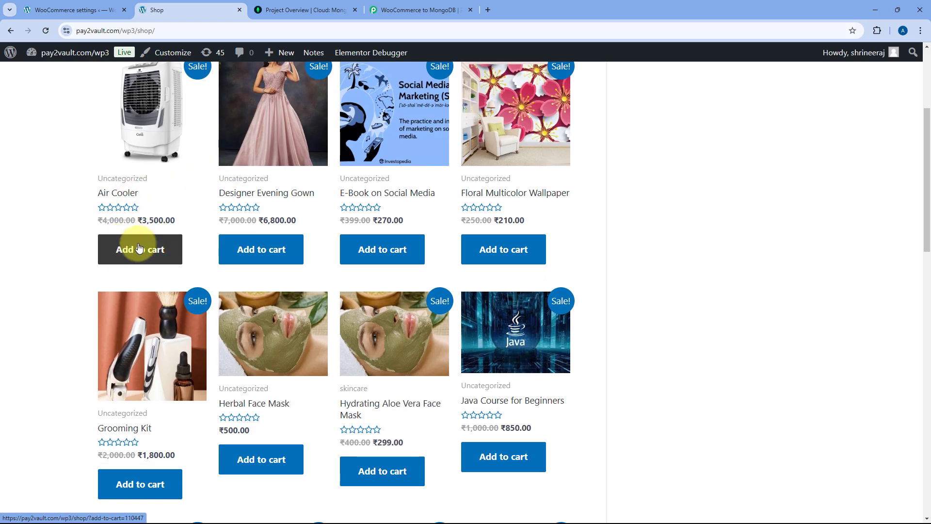
{"action": "left_click", "coordinate": [281, 251]}
{"action": "scroll", "coordinate": [287, 255], "scroll_direction": "down", "scroll_amount": 5}
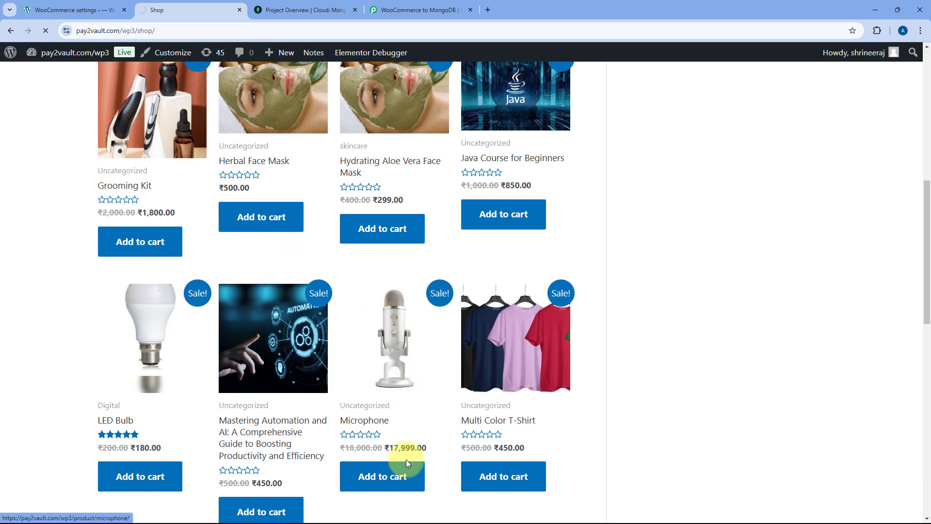
{"action": "left_click", "coordinate": [474, 266]}
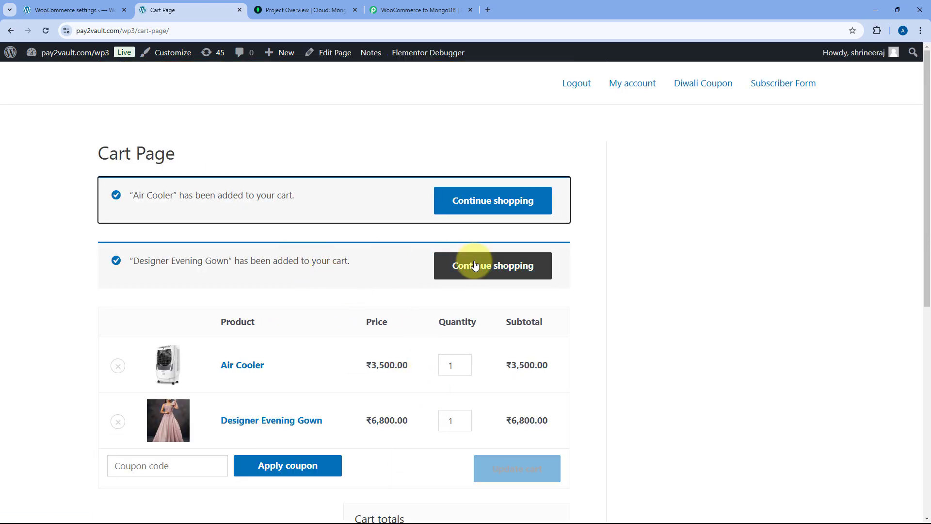
{"action": "scroll", "coordinate": [368, 242], "scroll_direction": "down", "scroll_amount": 7}
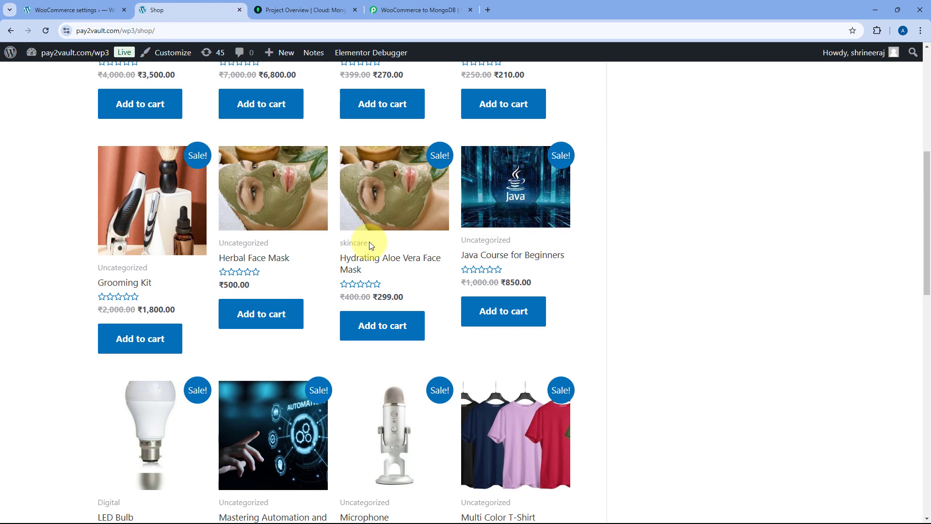
{"action": "scroll", "coordinate": [368, 264], "scroll_direction": "up", "scroll_amount": 5}
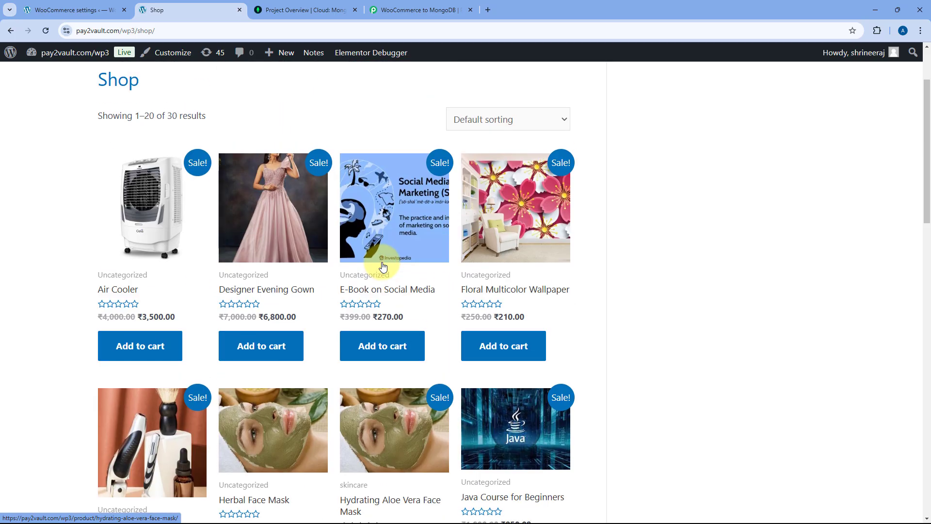
{"action": "scroll", "coordinate": [376, 252], "scroll_direction": "down", "scroll_amount": 12}
{"action": "left_click", "coordinate": [388, 245]}
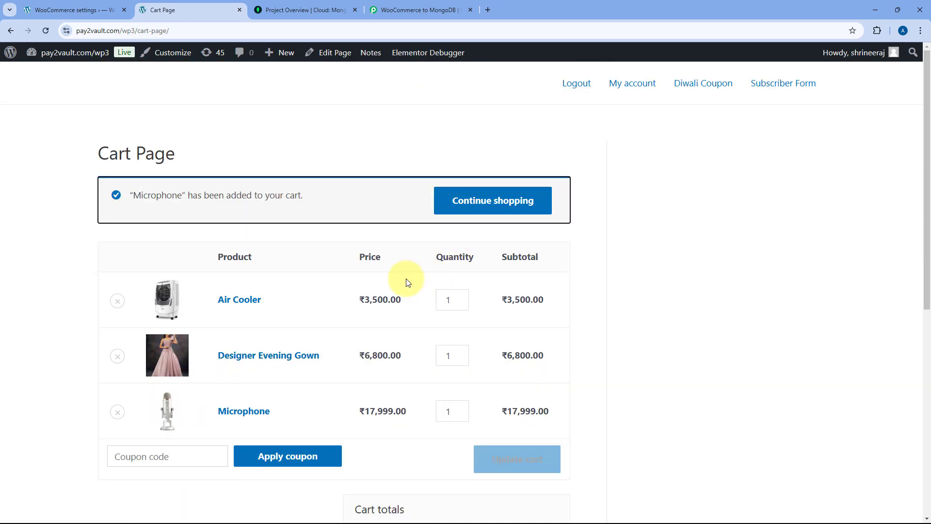
- Set the Air Cooler quantity to 2 and Microphone to 3, then update the cart
{"action": "left_click", "coordinate": [461, 297]}
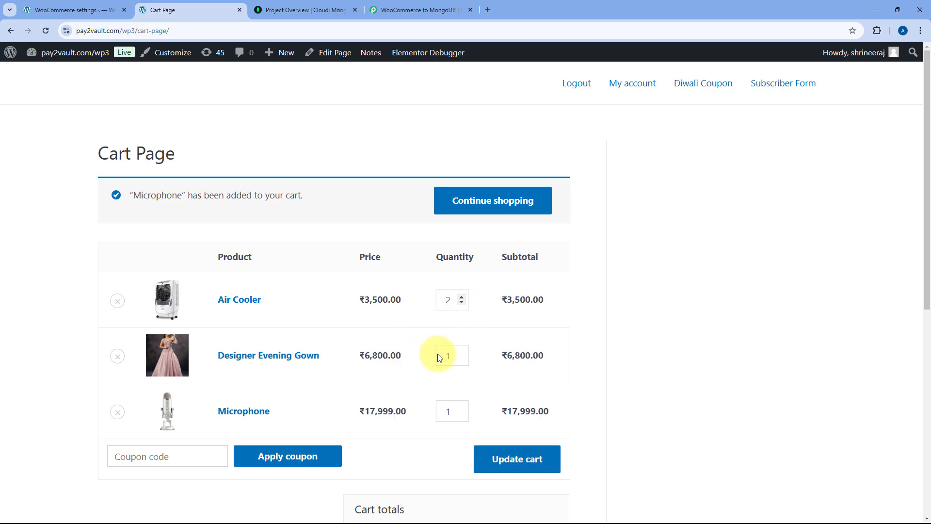
{"action": "left_click", "coordinate": [461, 407]}
{"action": "left_click", "coordinate": [461, 407]}
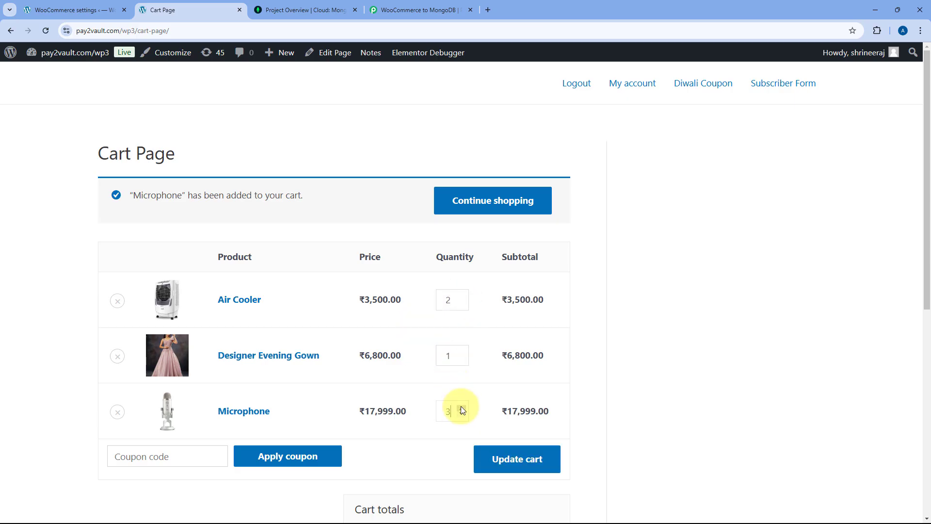
{"action": "left_click", "coordinate": [535, 469]}
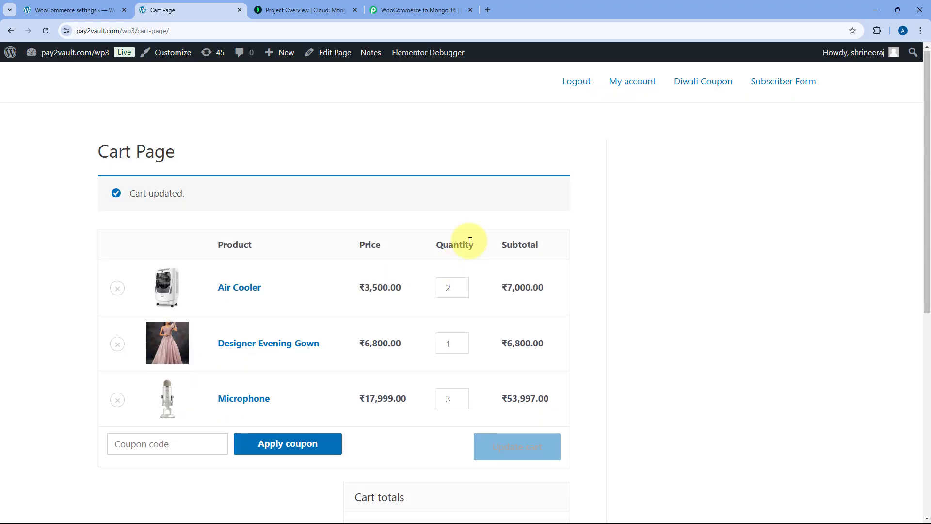
{"action": "scroll", "coordinate": [432, 238], "scroll_direction": "down", "scroll_amount": 7}
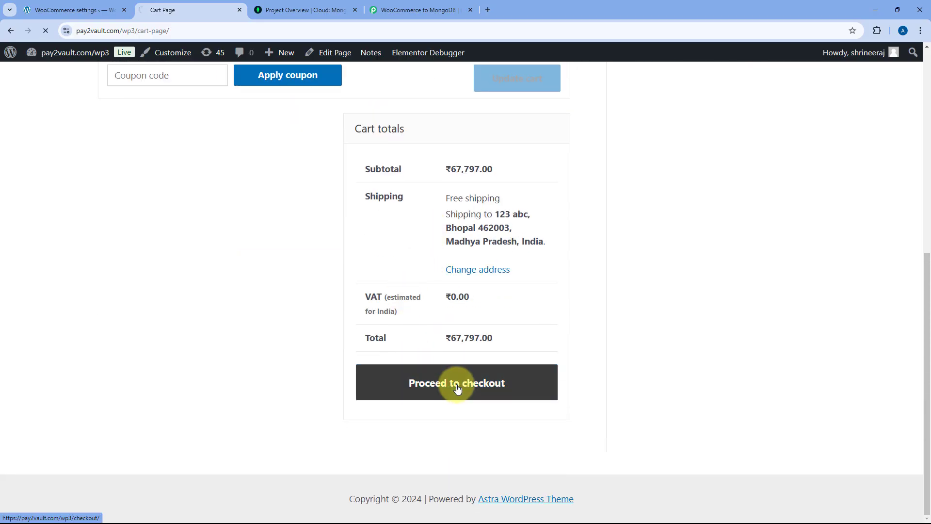
- On checkout, replace the last name and enter a new street address and apartment line
{"action": "scroll", "coordinate": [281, 270], "scroll_direction": "down", "scroll_amount": 2}
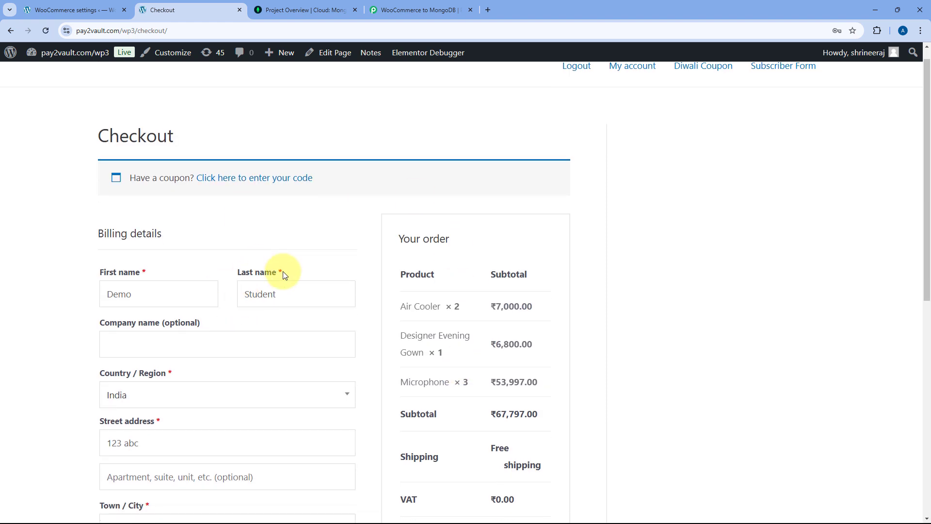
{"action": "left_click_drag", "start_coordinate": [300, 215], "coordinate": [205, 221]}
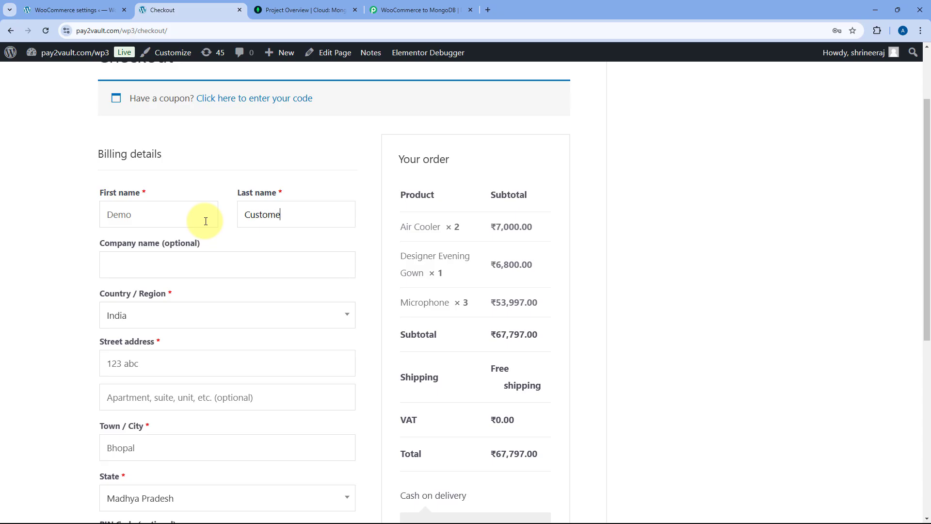
{"action": "scroll", "coordinate": [79, 223], "scroll_direction": "down", "scroll_amount": 1}
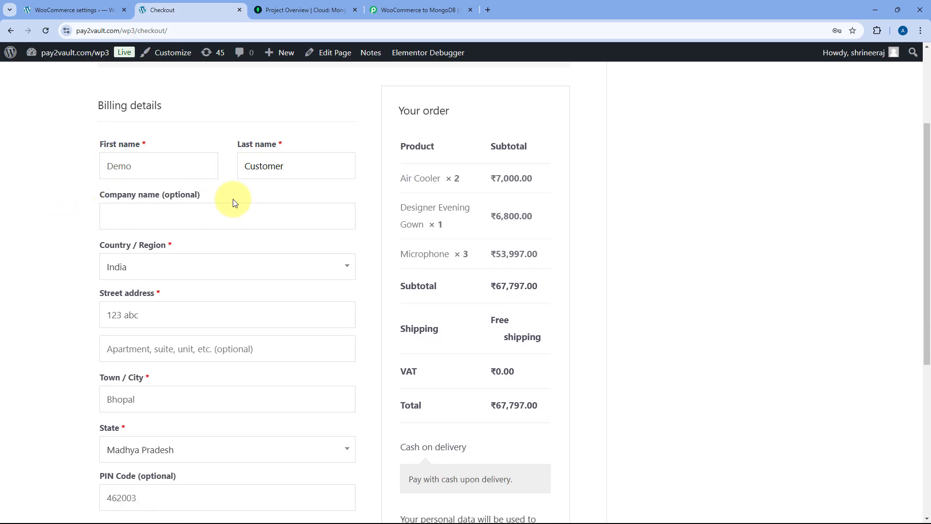
{"action": "scroll", "coordinate": [228, 196], "scroll_direction": "down", "scroll_amount": 2}
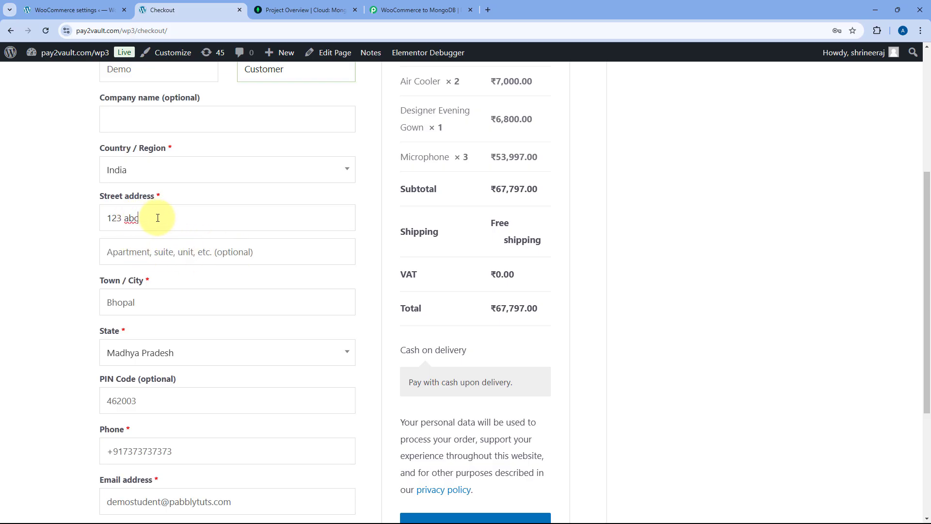
{"action": "left_click_drag", "start_coordinate": [160, 218], "coordinate": [47, 225]}
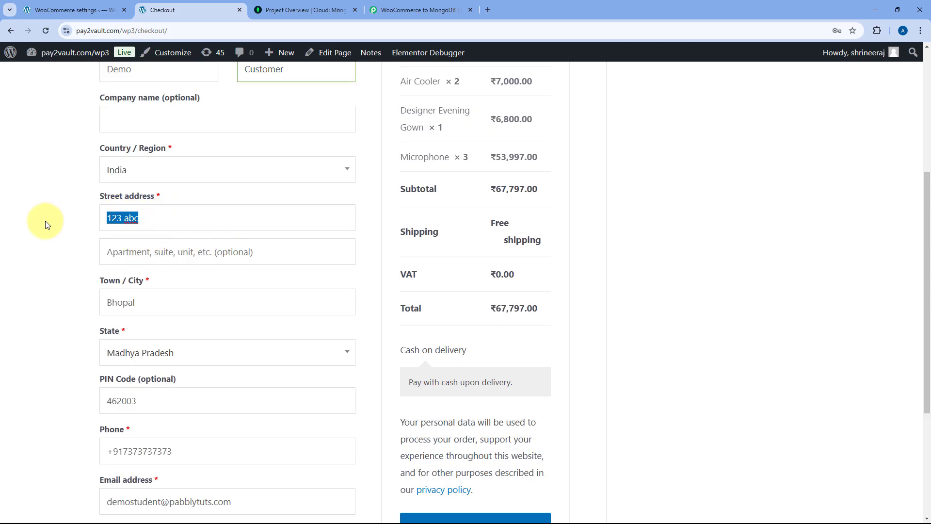
{"action": "type", "text": "A-101"}
{"action": "key", "text": "Tab"}
{"action": "type", "text": "New Sy"}
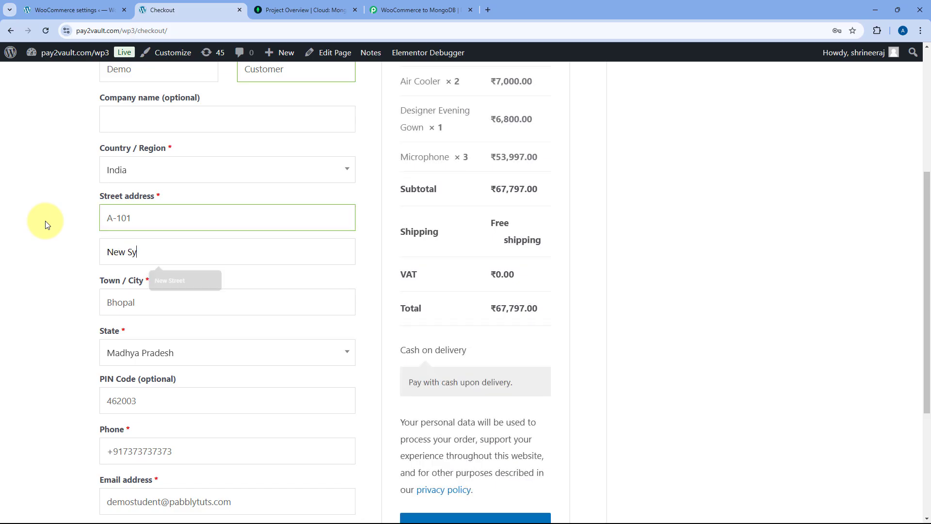
{"action": "key", "text": "BackSpace"}
{"action": "type", "text": "treet"}
- Change the phone number and e-mail address, then place the cash-on-delivery order
{"action": "scroll", "coordinate": [44, 231], "scroll_direction": "down", "scroll_amount": 2}
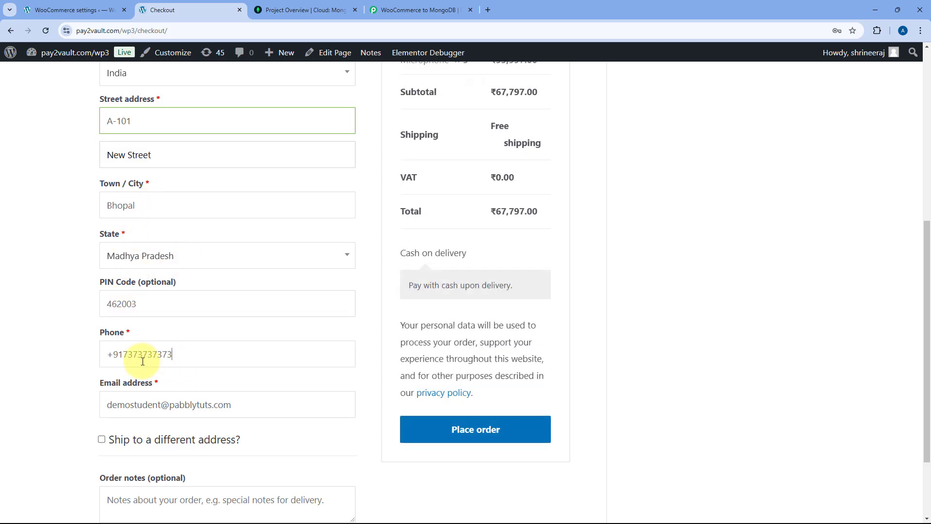
{"action": "left_click_drag", "start_coordinate": [171, 355], "coordinate": [124, 362]}
{"action": "type", "text": "1234657890"}
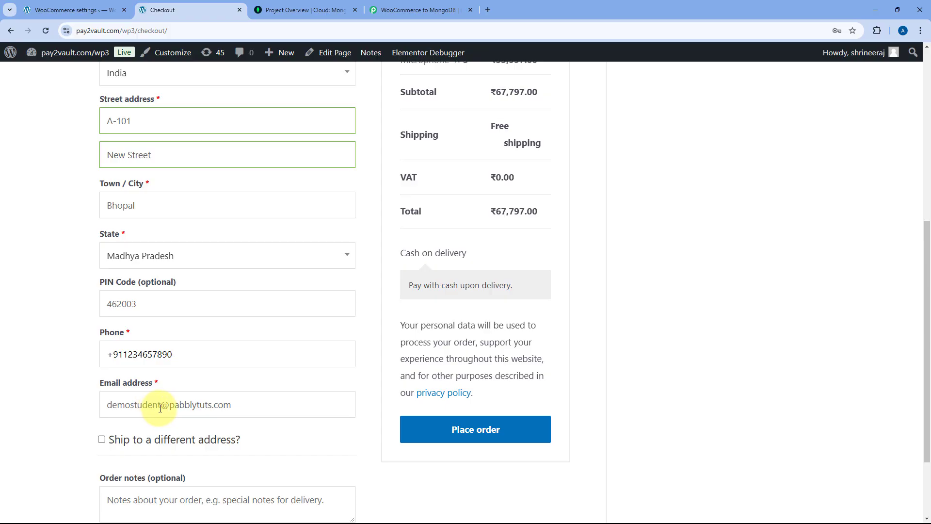
{"action": "left_click_drag", "start_coordinate": [160, 408], "coordinate": [127, 413]}
{"action": "type", "text": "customer"}
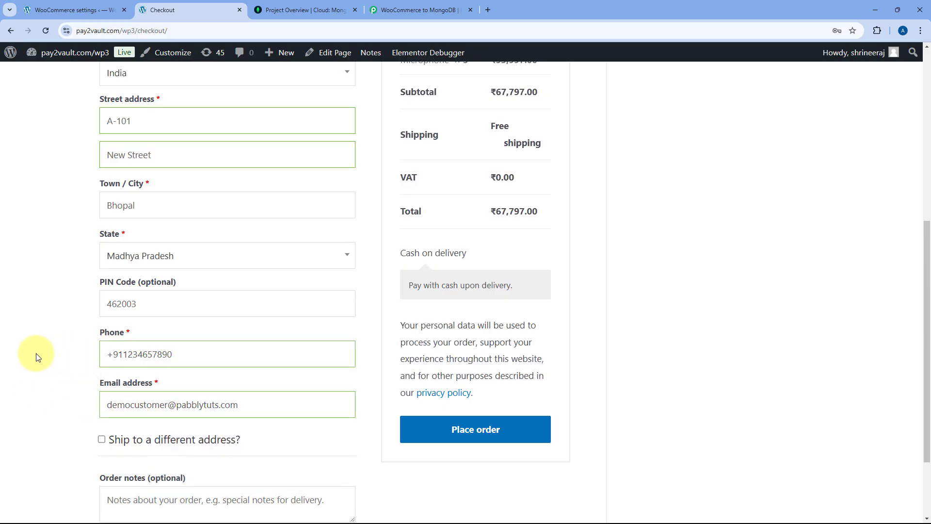
{"action": "scroll", "coordinate": [35, 359], "scroll_direction": "up", "scroll_amount": 4}
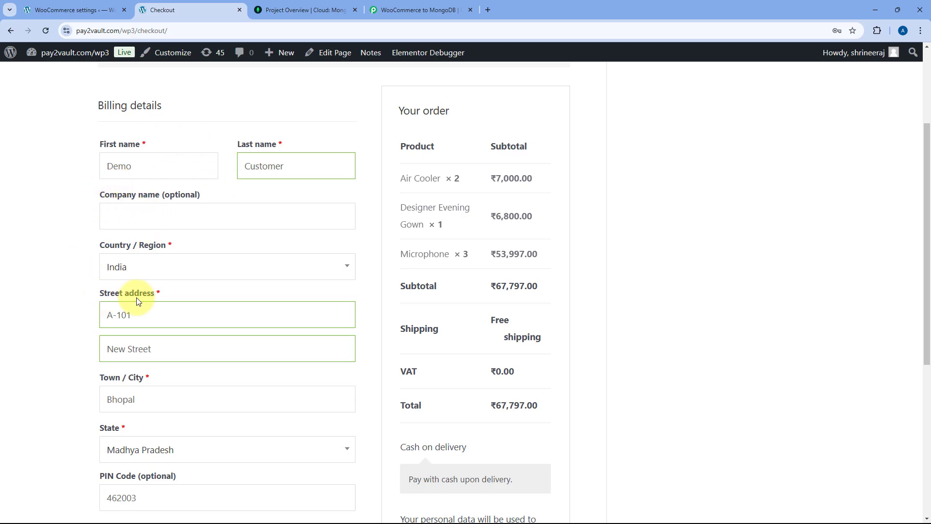
{"action": "scroll", "coordinate": [304, 272], "scroll_direction": "down", "scroll_amount": 4}
{"action": "scroll", "coordinate": [104, 256], "scroll_direction": "up", "scroll_amount": 2}
{"action": "scroll", "coordinate": [104, 256], "scroll_direction": "down", "scroll_amount": 2}
{"action": "left_click", "coordinate": [483, 433]}
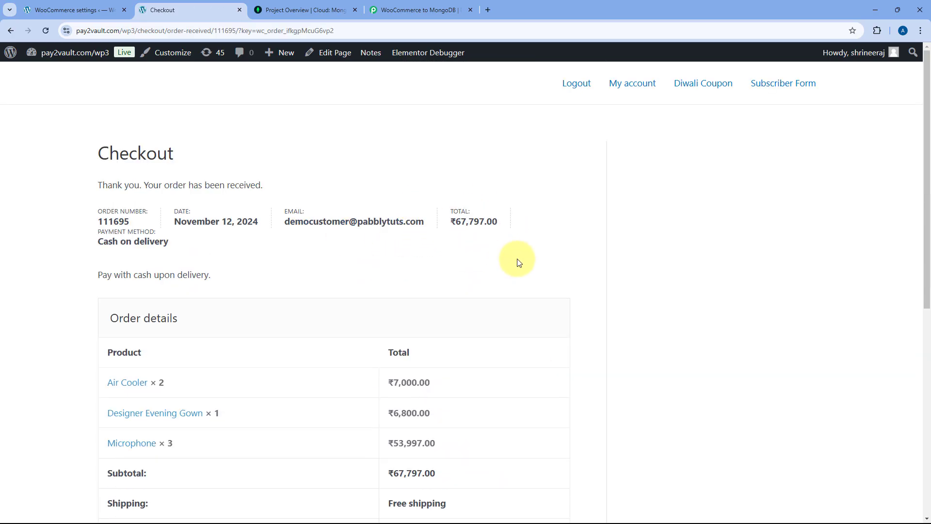
{"action": "scroll", "coordinate": [520, 263], "scroll_direction": "down", "scroll_amount": 2}
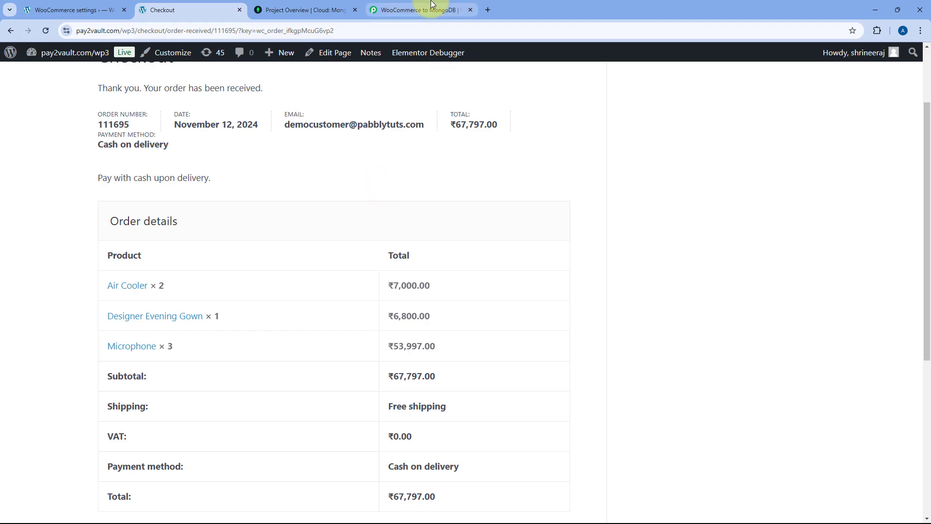
{"action": "left_click", "coordinate": [418, 10]}
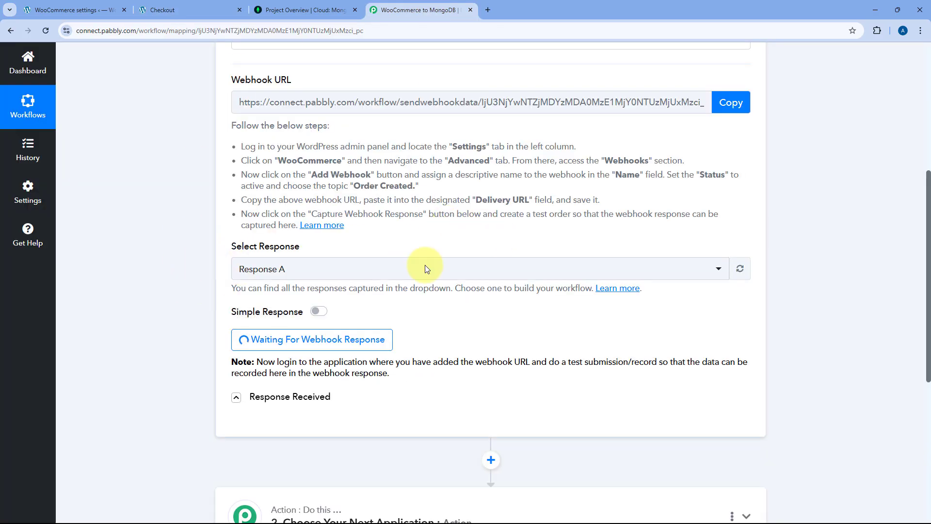
{"action": "scroll", "coordinate": [474, 313], "scroll_direction": "down", "scroll_amount": 2}
{"action": "scroll", "coordinate": [474, 313], "scroll_direction": "down", "scroll_amount": 2}
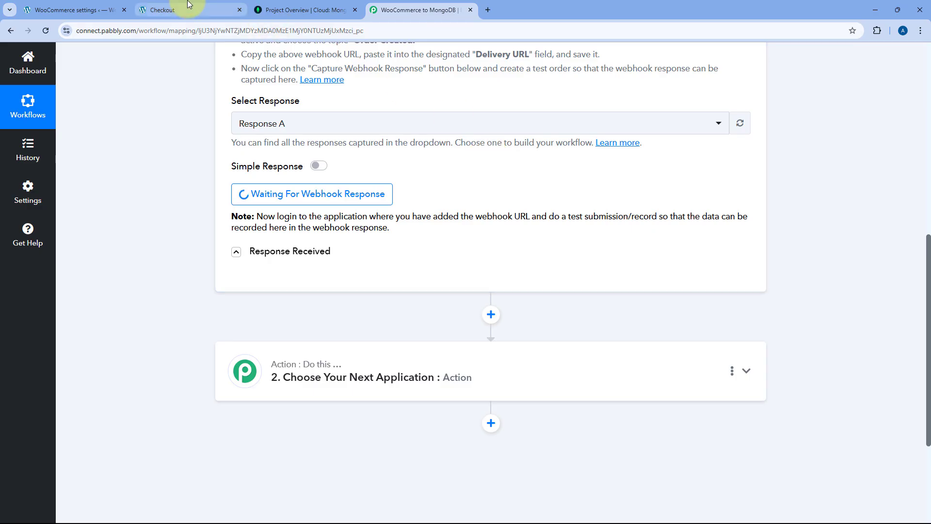
{"action": "left_click", "coordinate": [176, 10]}
{"action": "left_click", "coordinate": [416, 10]}
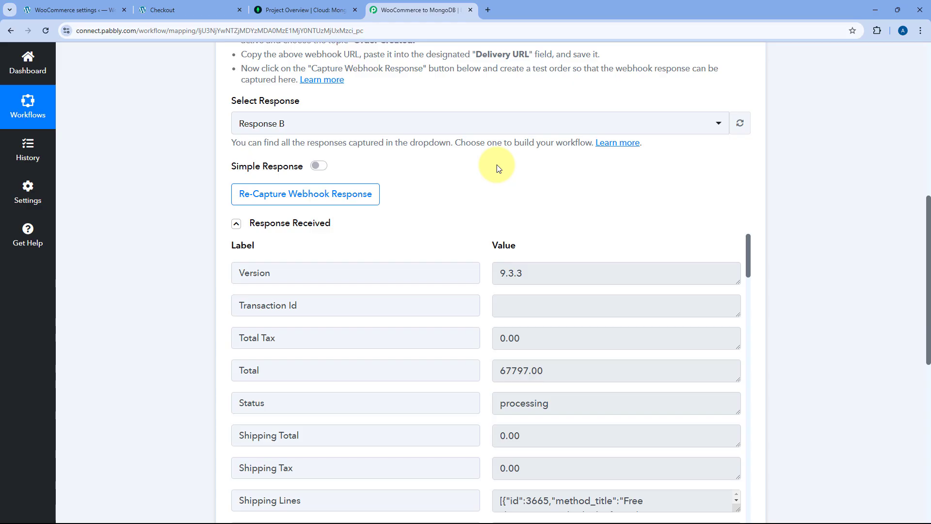
{"action": "scroll", "coordinate": [499, 169], "scroll_direction": "down", "scroll_amount": 3}
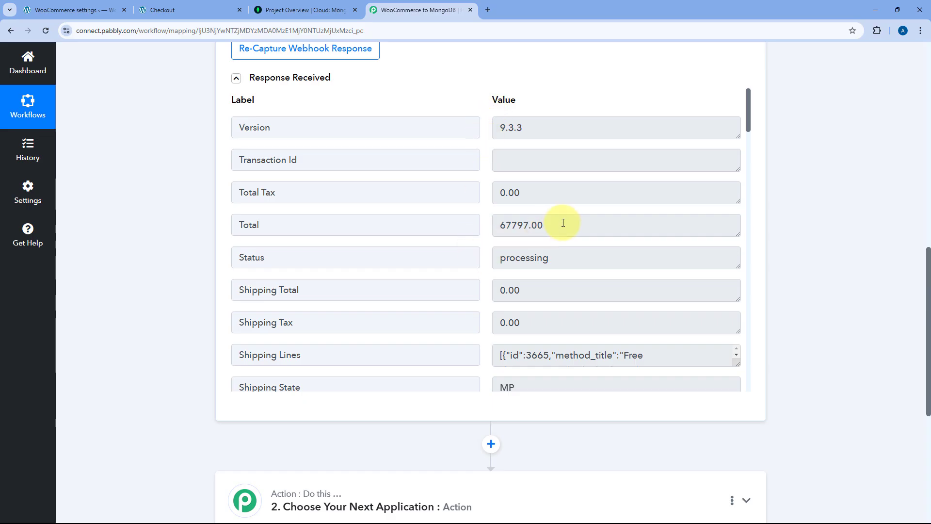
{"action": "left_click_drag", "start_coordinate": [561, 224], "coordinate": [486, 230]}
{"action": "left_click", "coordinate": [486, 230]}
{"action": "scroll", "coordinate": [482, 228], "scroll_direction": "down", "scroll_amount": 3}
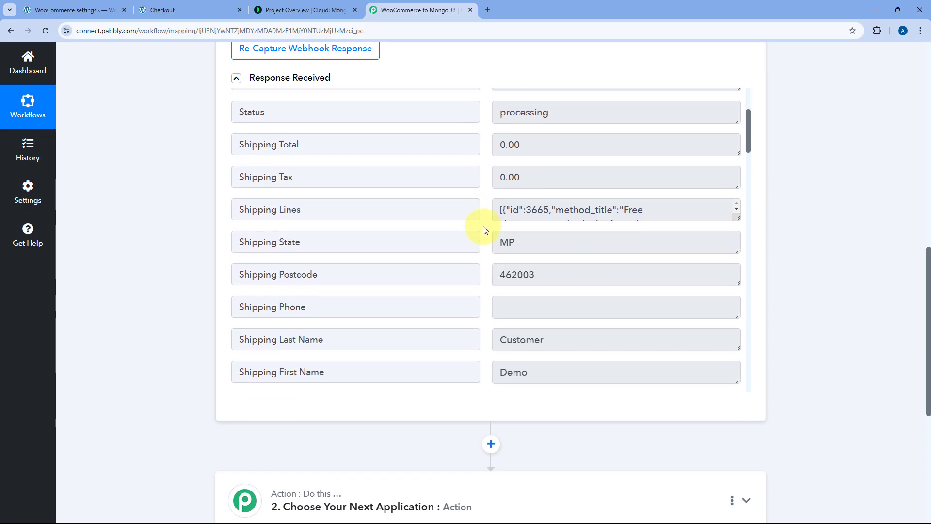
{"action": "scroll", "coordinate": [717, 163], "scroll_direction": "down", "scroll_amount": 1}
{"action": "left_click_drag", "start_coordinate": [738, 167], "coordinate": [735, 297]}
{"action": "scroll", "coordinate": [475, 162], "scroll_direction": "down", "scroll_amount": 4}
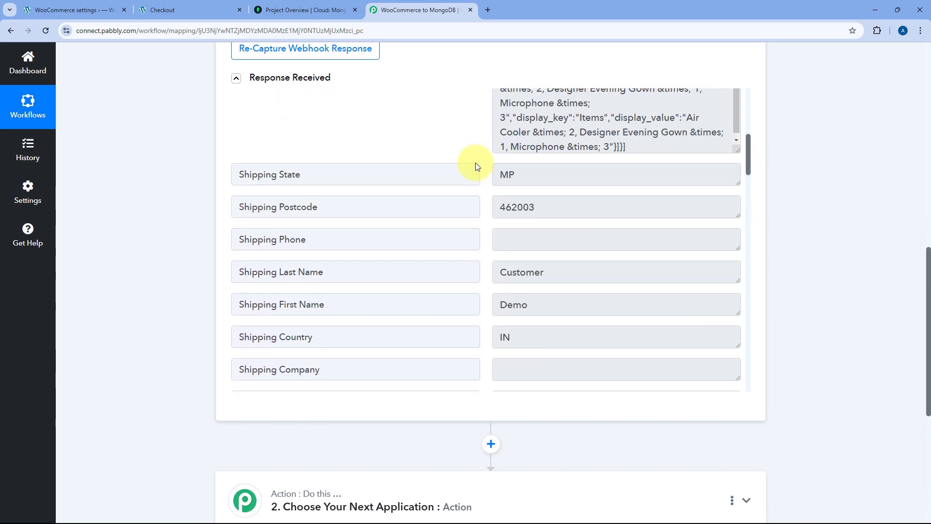
{"action": "left_click", "coordinate": [520, 124]}
{"action": "double_click", "coordinate": [515, 126]}
{"action": "double_click", "coordinate": [507, 157]}
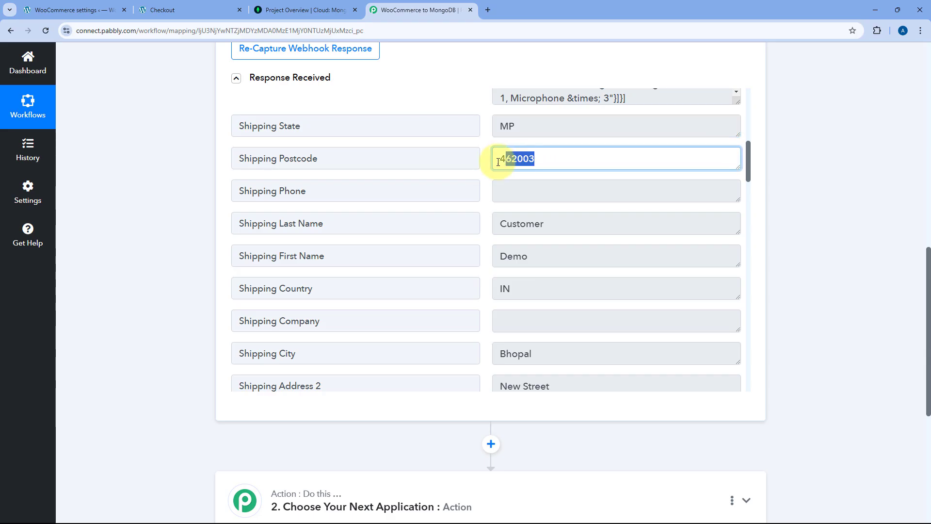
{"action": "left_click", "coordinate": [536, 259]}
{"action": "double_click", "coordinate": [537, 258]}
{"action": "double_click", "coordinate": [533, 227]}
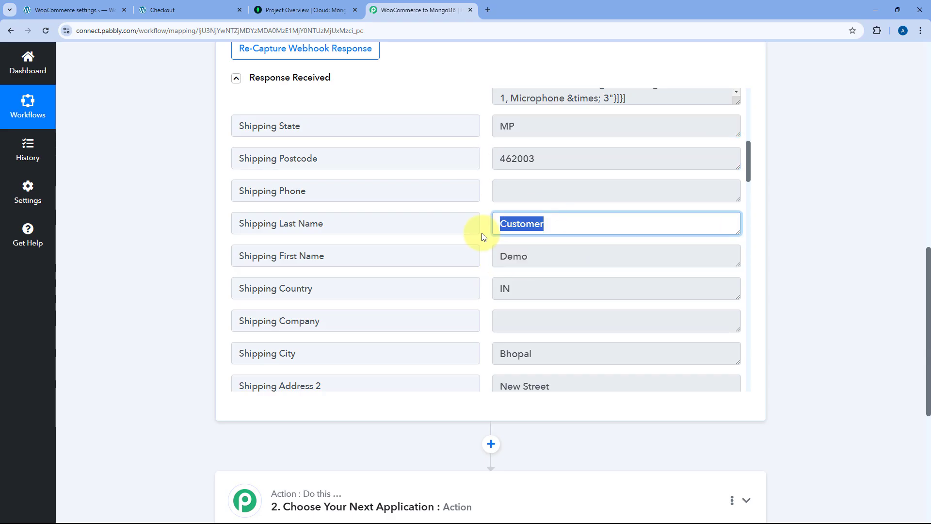
{"action": "scroll", "coordinate": [477, 214], "scroll_direction": "down", "scroll_amount": 3}
{"action": "double_click", "coordinate": [551, 213]}
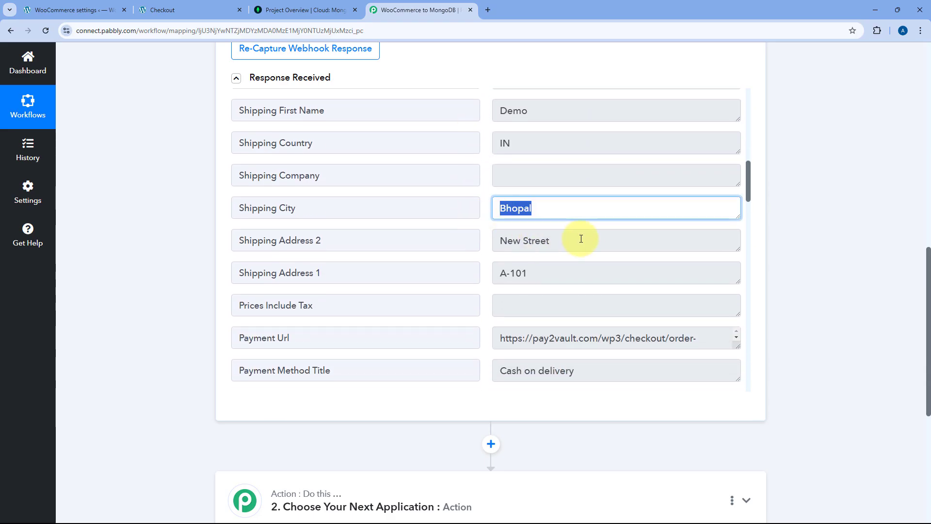
{"action": "double_click", "coordinate": [559, 276]}
{"action": "double_click", "coordinate": [575, 242]}
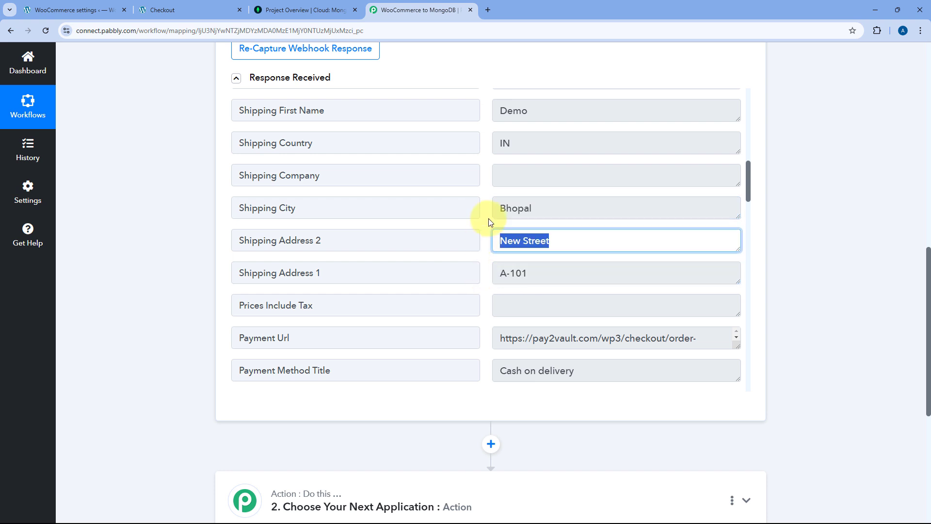
{"action": "scroll", "coordinate": [487, 218], "scroll_direction": "down", "scroll_amount": 1}
{"action": "scroll", "coordinate": [487, 224], "scroll_direction": "down", "scroll_amount": 4}
{"action": "double_click", "coordinate": [606, 130]}
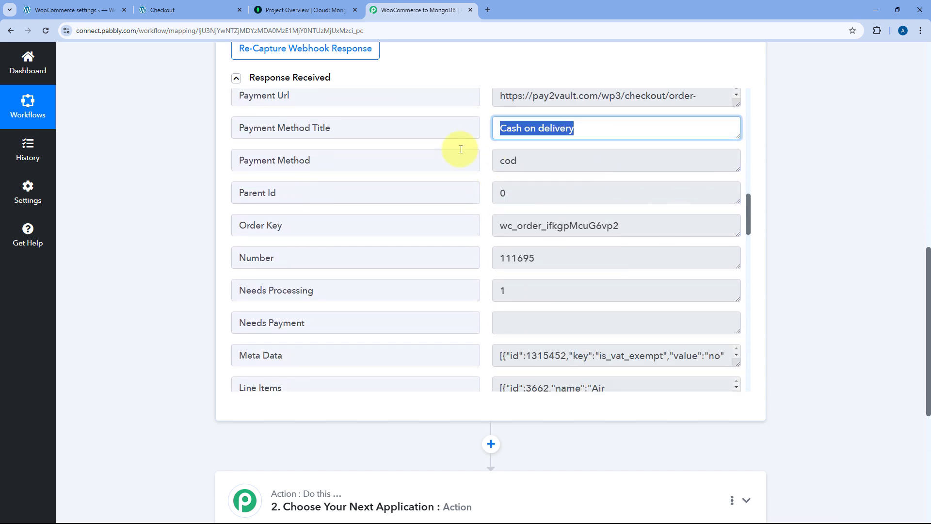
{"action": "scroll", "coordinate": [477, 178], "scroll_direction": "down", "scroll_amount": 5}
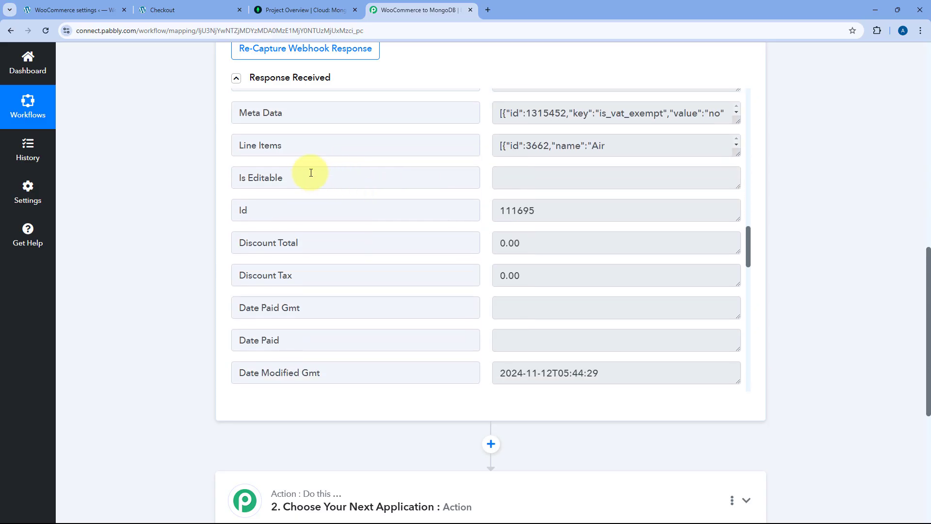
{"action": "left_click_drag", "start_coordinate": [301, 147], "coordinate": [213, 147]}
{"action": "left_click", "coordinate": [719, 147]}
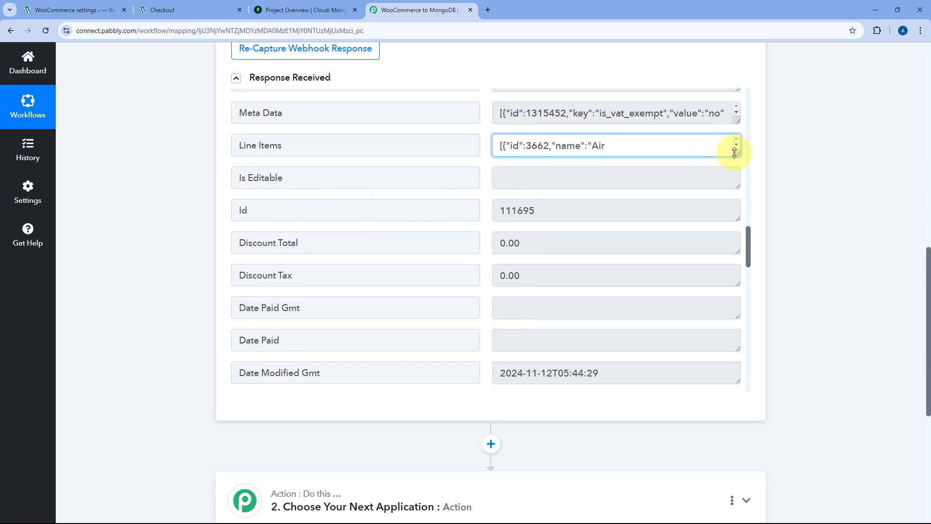
{"action": "left_click_drag", "start_coordinate": [734, 153], "coordinate": [730, 389]}
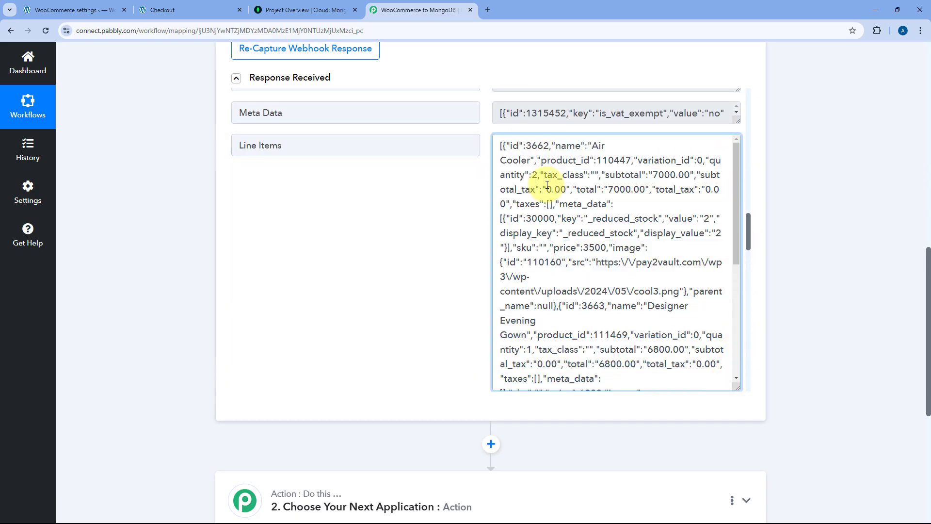
{"action": "scroll", "coordinate": [559, 190], "scroll_direction": "down", "scroll_amount": 1}
{"action": "scroll", "coordinate": [533, 199], "scroll_direction": "up", "scroll_amount": 1}
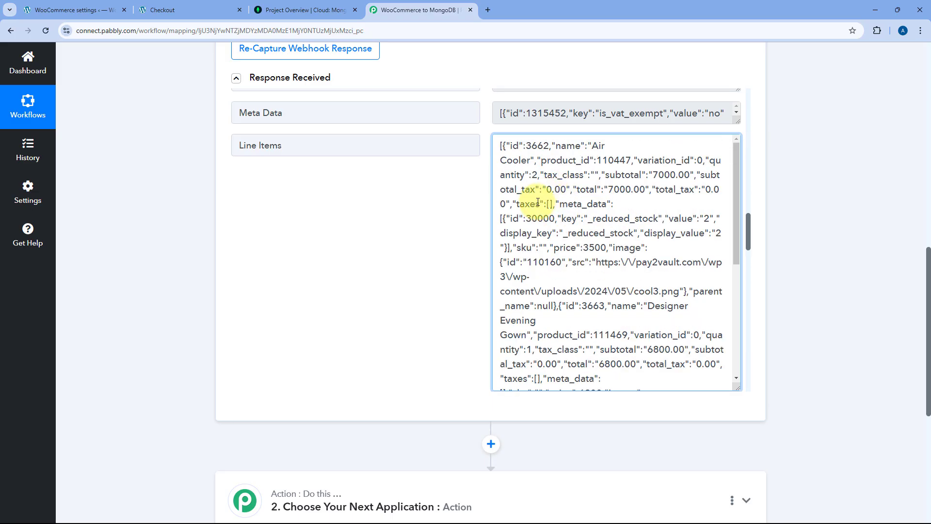
{"action": "scroll", "coordinate": [562, 197], "scroll_direction": "down", "scroll_amount": 1}
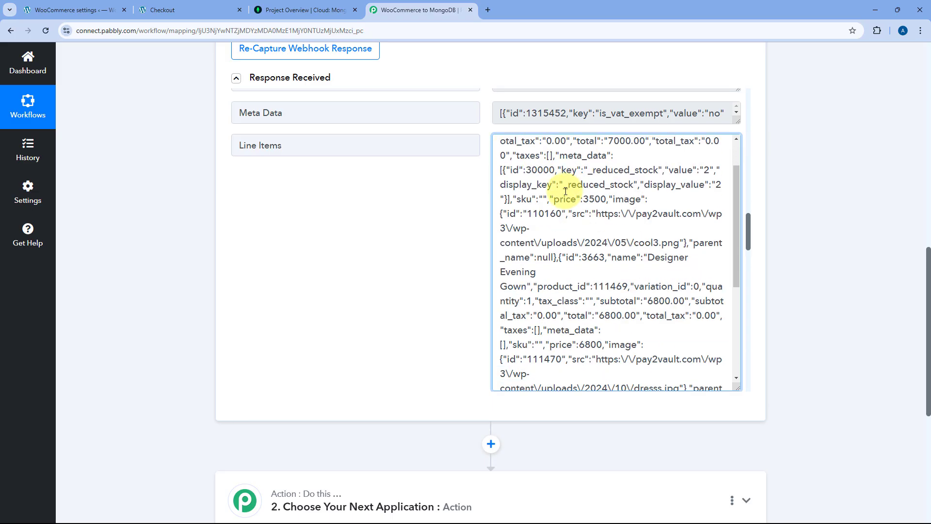
{"action": "scroll", "coordinate": [565, 191], "scroll_direction": "up", "scroll_amount": 1}
{"action": "scroll", "coordinate": [565, 191], "scroll_direction": "down", "scroll_amount": 4}
{"action": "scroll", "coordinate": [582, 204], "scroll_direction": "up", "scroll_amount": 5}
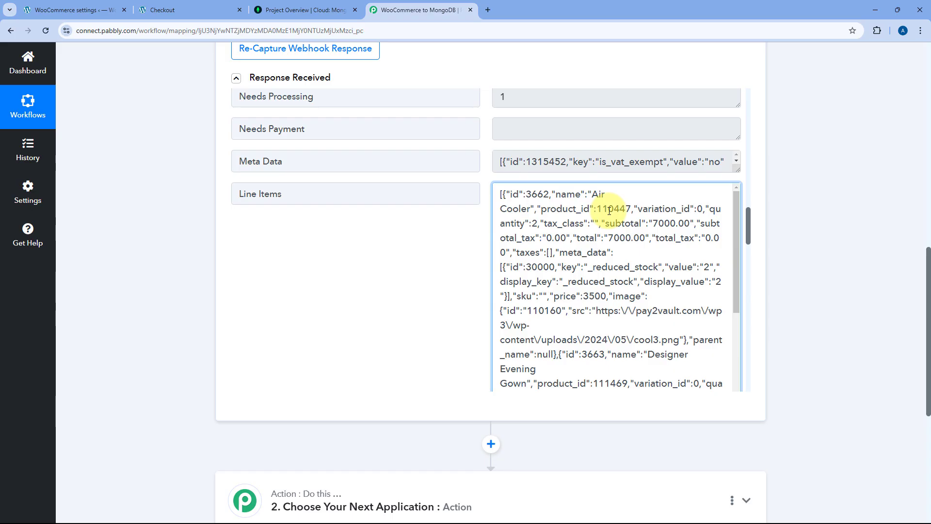
{"action": "scroll", "coordinate": [610, 210], "scroll_direction": "down", "scroll_amount": 3}
{"action": "scroll", "coordinate": [519, 226], "scroll_direction": "down", "scroll_amount": 10}
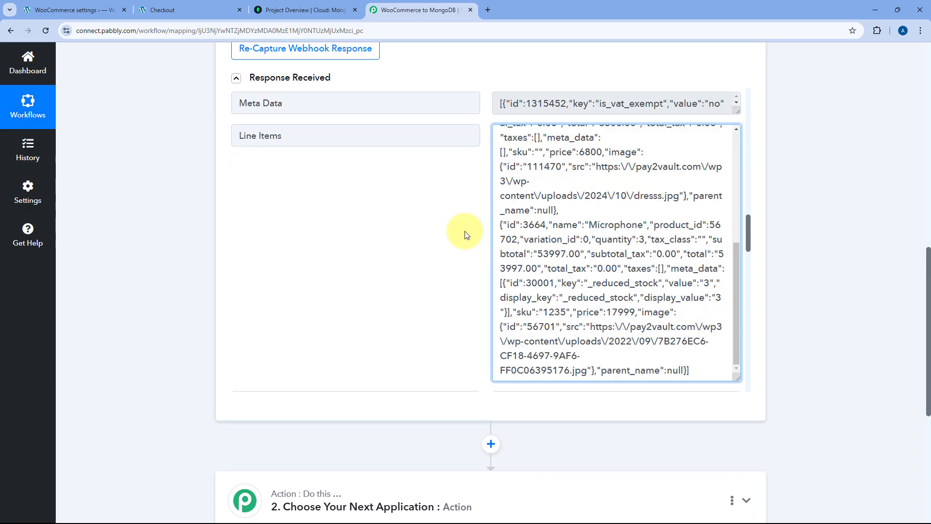
{"action": "scroll", "coordinate": [477, 169], "scroll_direction": "down", "scroll_amount": 10}
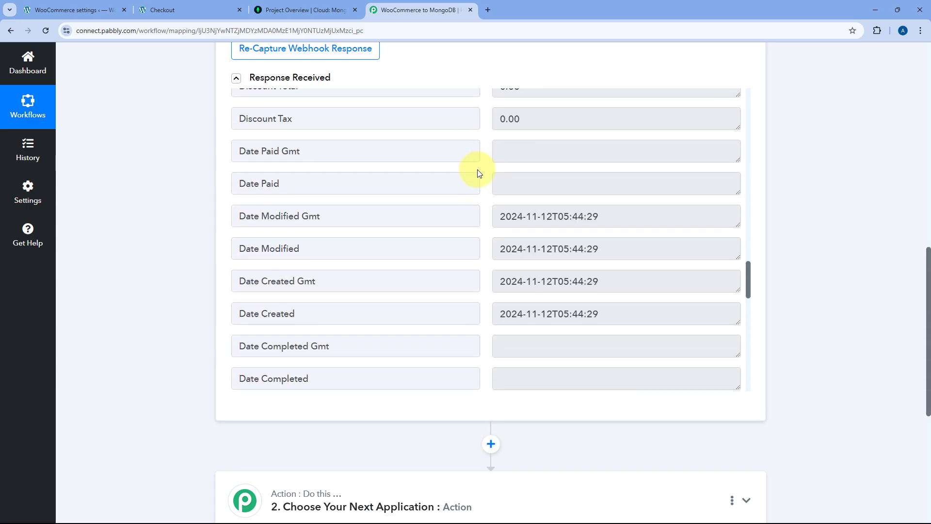
{"action": "scroll", "coordinate": [478, 170], "scroll_direction": "down", "scroll_amount": 5}
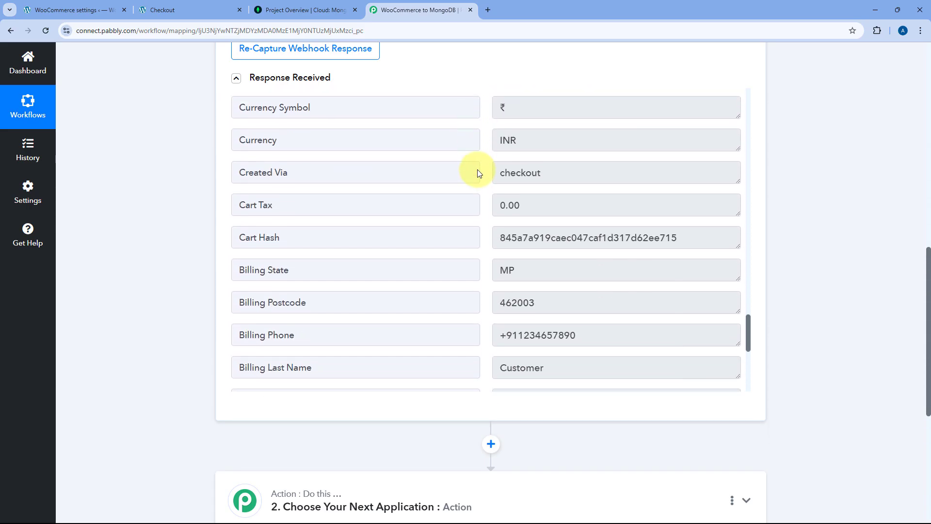
{"action": "double_click", "coordinate": [495, 254]}
{"action": "double_click", "coordinate": [566, 220]}
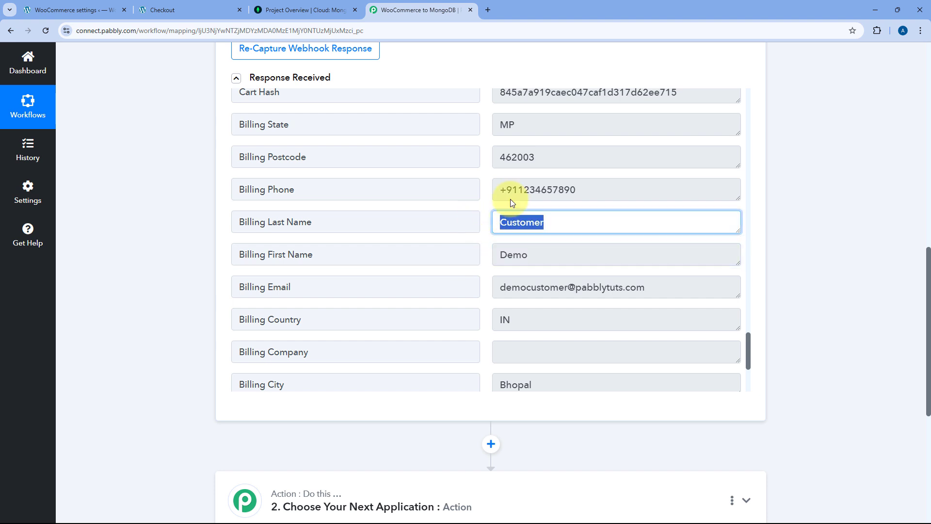
{"action": "double_click", "coordinate": [599, 187]}
{"action": "triple_click", "coordinate": [592, 286]}
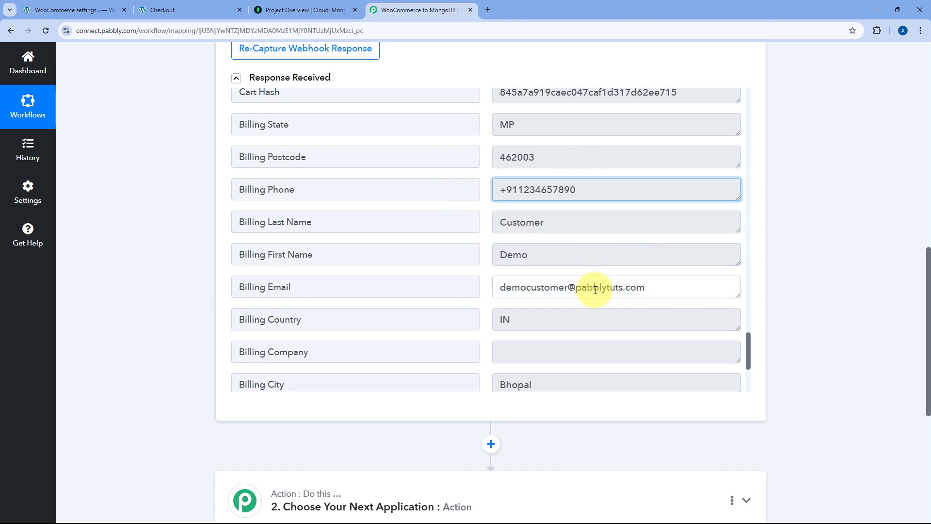
{"action": "scroll", "coordinate": [473, 216], "scroll_direction": "down", "scroll_amount": 4}
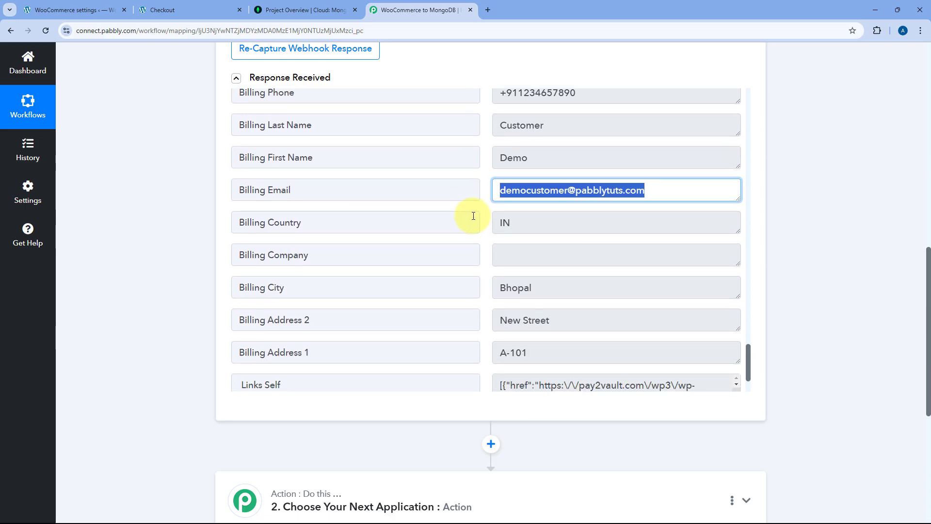
{"action": "scroll", "coordinate": [476, 214], "scroll_direction": "up", "scroll_amount": 5}
{"action": "scroll", "coordinate": [483, 223], "scroll_direction": "up", "scroll_amount": 1}
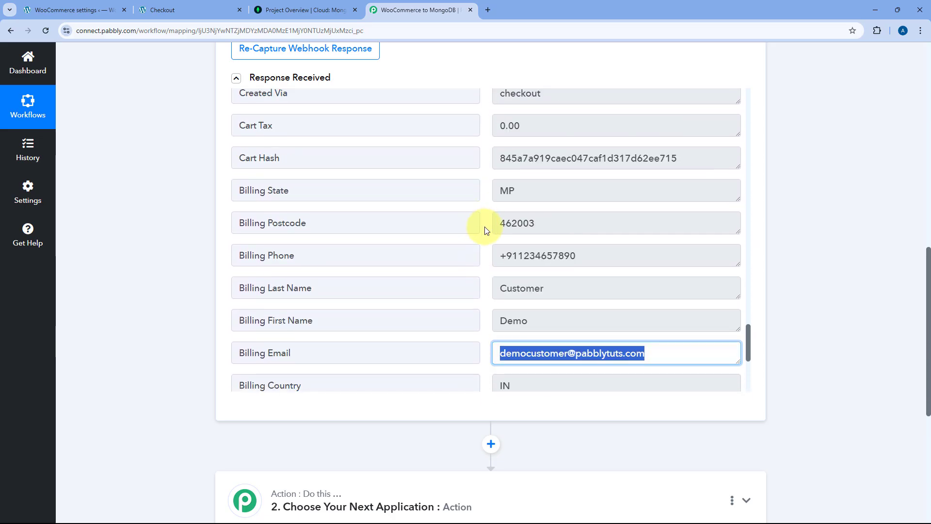
{"action": "scroll", "coordinate": [485, 229], "scroll_direction": "up", "scroll_amount": 8}
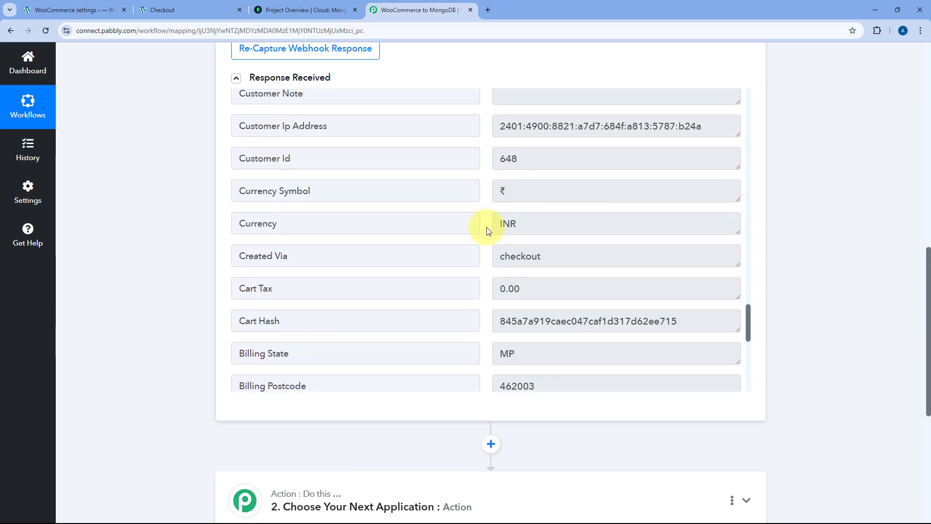
{"action": "scroll", "coordinate": [488, 227], "scroll_direction": "up", "scroll_amount": 6}
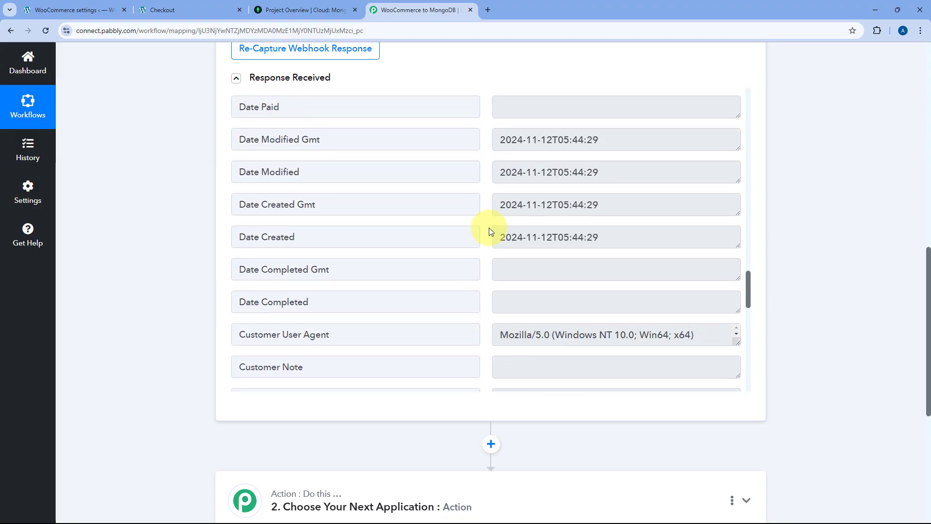
{"action": "scroll", "coordinate": [485, 228], "scroll_direction": "up", "scroll_amount": 15}
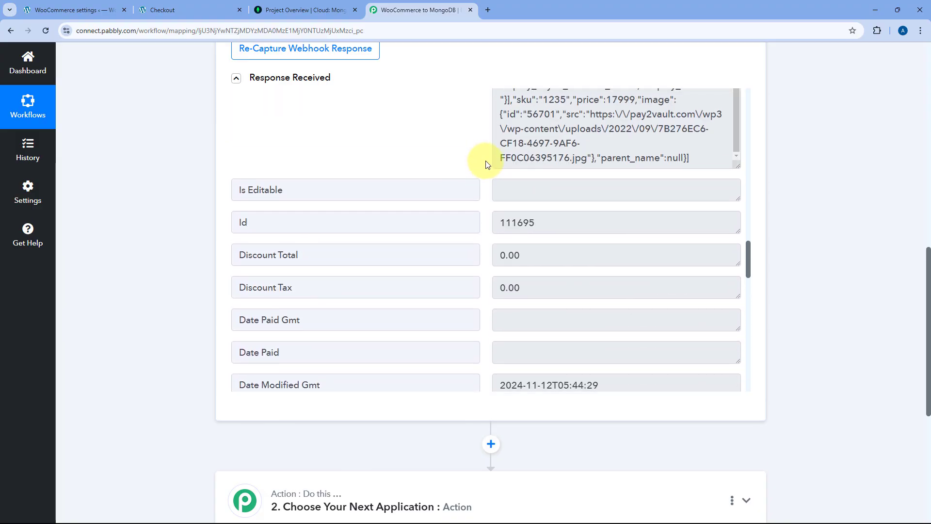
{"action": "scroll", "coordinate": [485, 97], "scroll_direction": "up", "scroll_amount": 3}
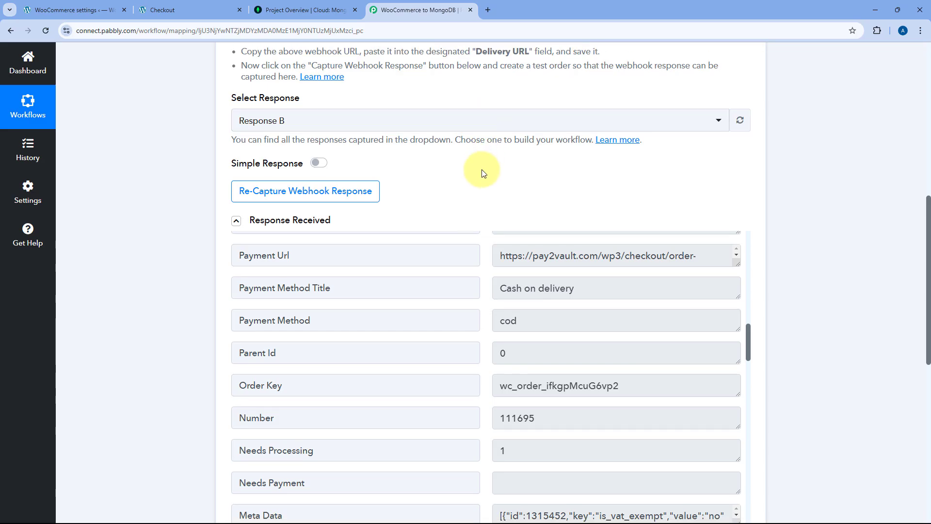
{"action": "scroll", "coordinate": [482, 170], "scroll_direction": "down", "scroll_amount": 2}
{"action": "scroll", "coordinate": [480, 186], "scroll_direction": "down", "scroll_amount": 5}
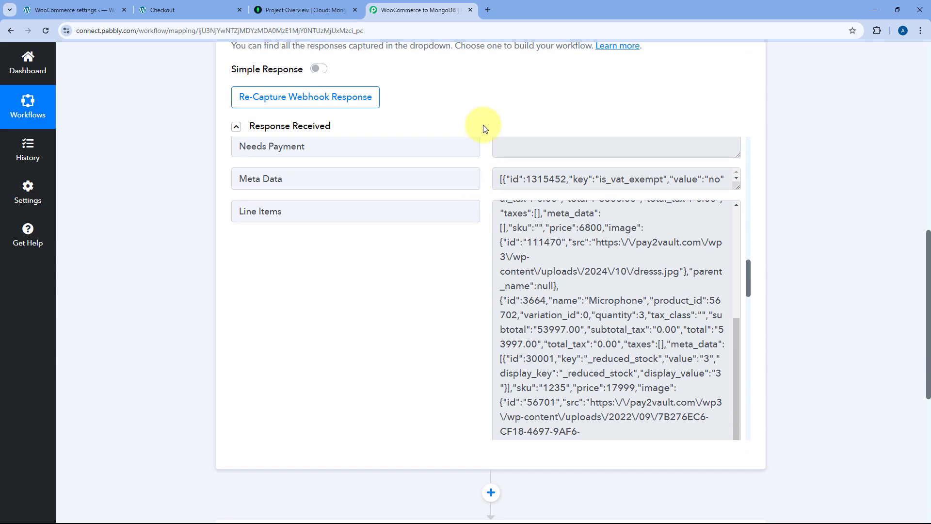
{"action": "scroll", "coordinate": [485, 121], "scroll_direction": "up", "scroll_amount": 1}
{"action": "scroll", "coordinate": [575, 370], "scroll_direction": "down", "scroll_amount": 4}
{"action": "scroll", "coordinate": [575, 371], "scroll_direction": "up", "scroll_amount": 3}
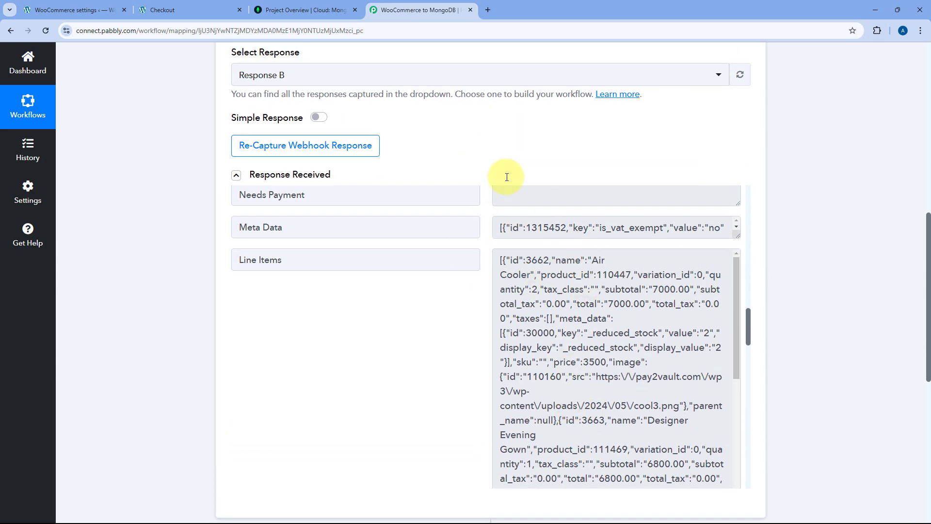
{"action": "scroll", "coordinate": [451, 228], "scroll_direction": "up", "scroll_amount": 2}
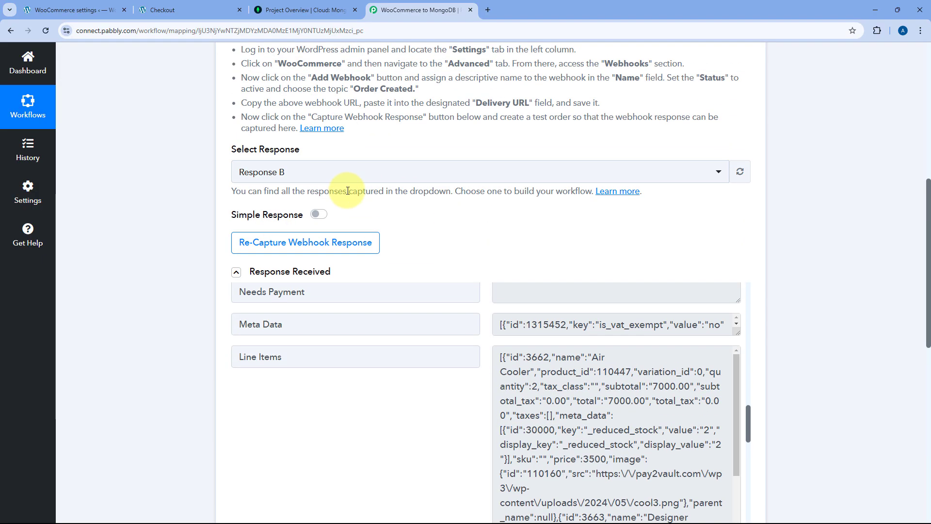
{"action": "scroll", "coordinate": [474, 222], "scroll_direction": "down", "scroll_amount": 3}
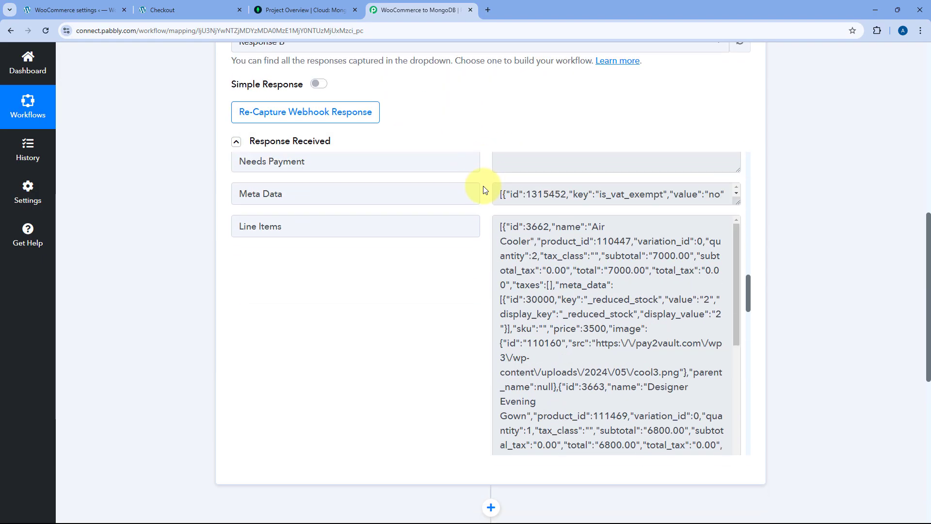
{"action": "left_click_drag", "start_coordinate": [500, 209], "coordinate": [597, 378]}
{"action": "left_click", "coordinate": [469, 292]}
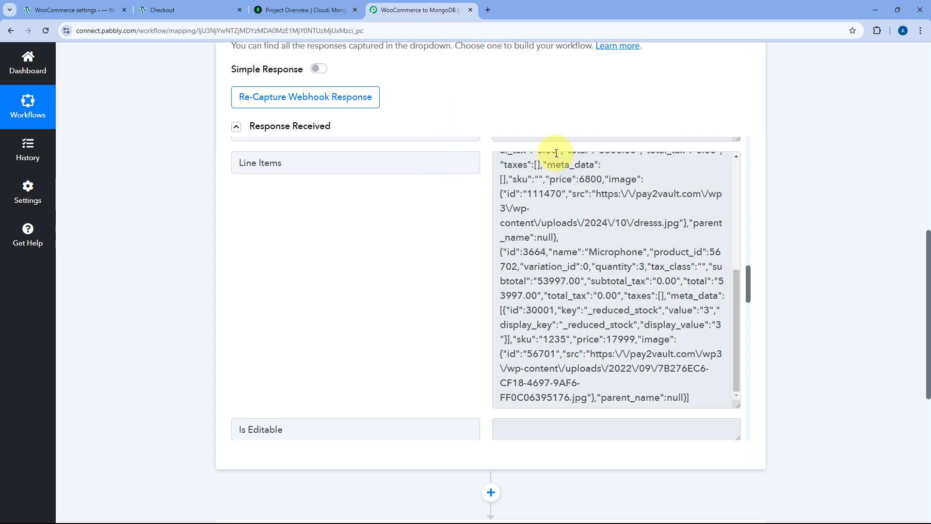
{"action": "scroll", "coordinate": [473, 221], "scroll_direction": "down", "scroll_amount": 8}
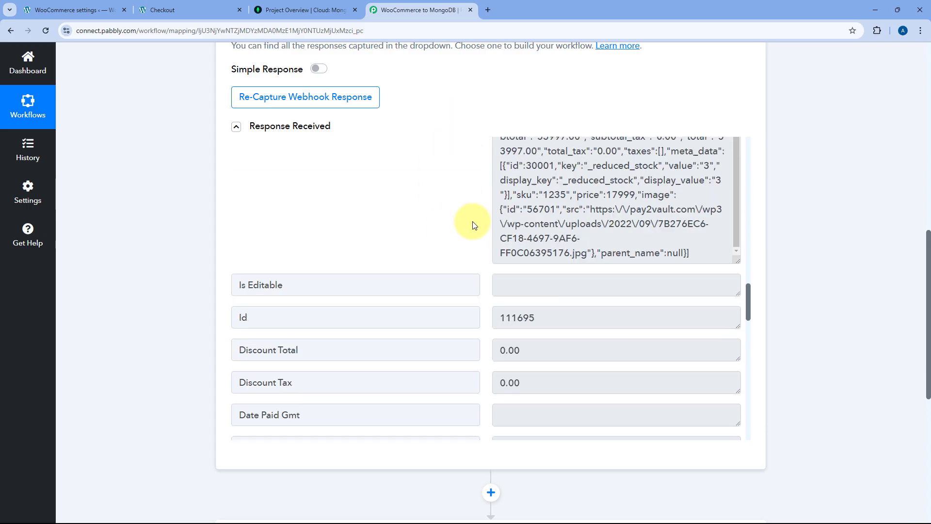
{"action": "scroll", "coordinate": [473, 235], "scroll_direction": "down", "scroll_amount": 12}
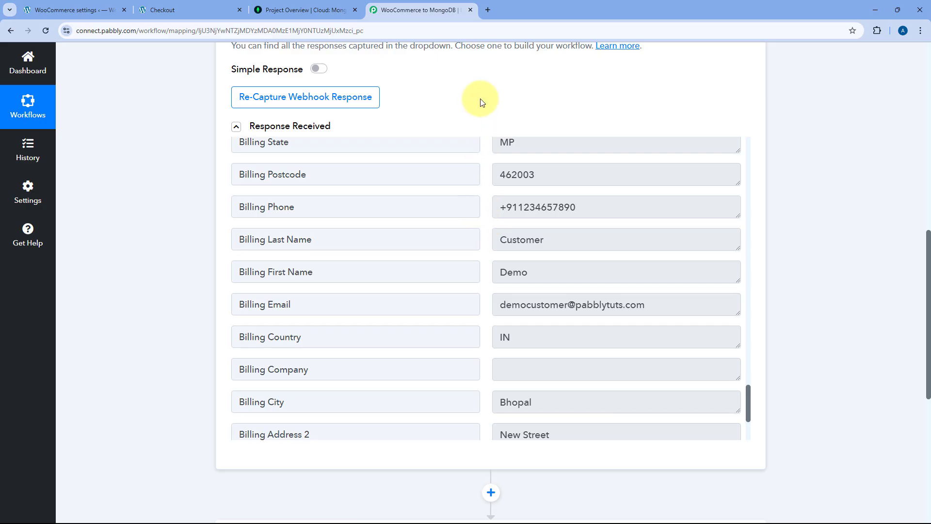
{"action": "scroll", "coordinate": [483, 101], "scroll_direction": "down", "scroll_amount": 7}
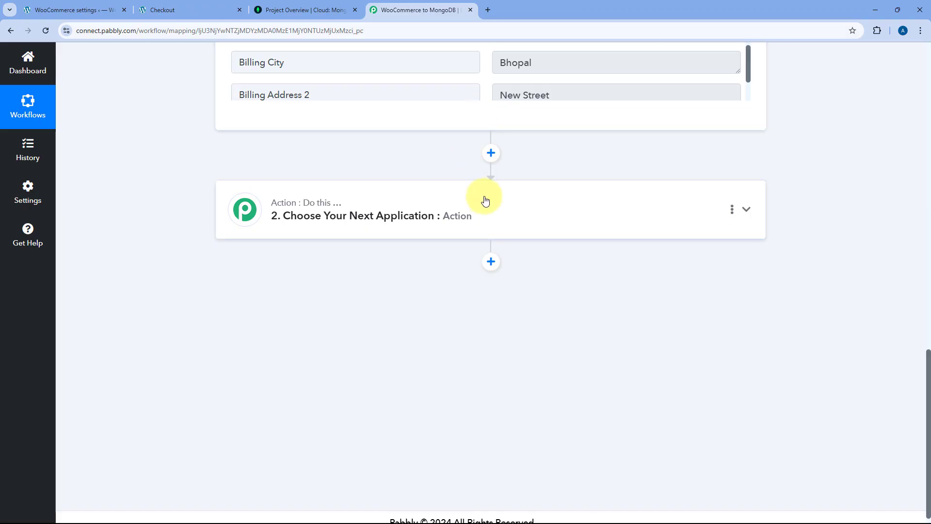
- Search 'Mongo', choose MongoDB with the Create Record action event, and start connecting an account
{"action": "left_click", "coordinate": [484, 199]}
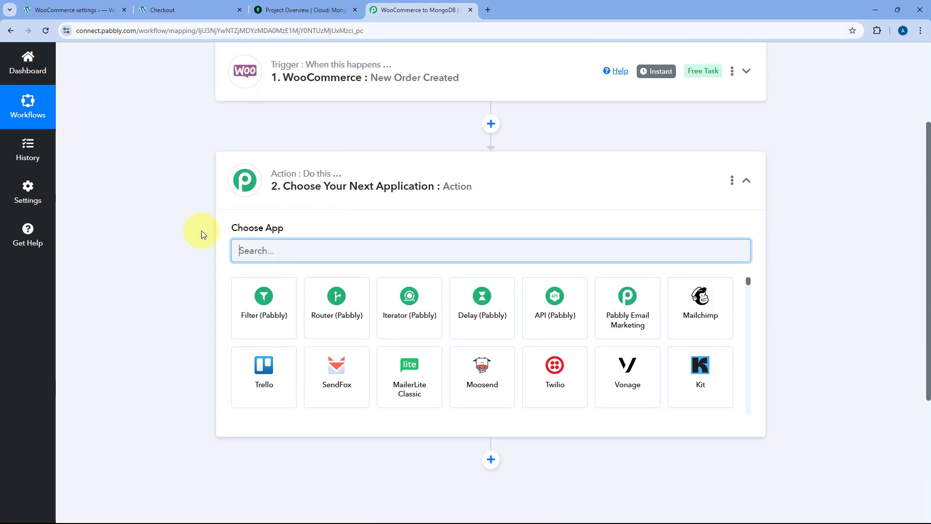
{"action": "type", "text": "Mongo"}
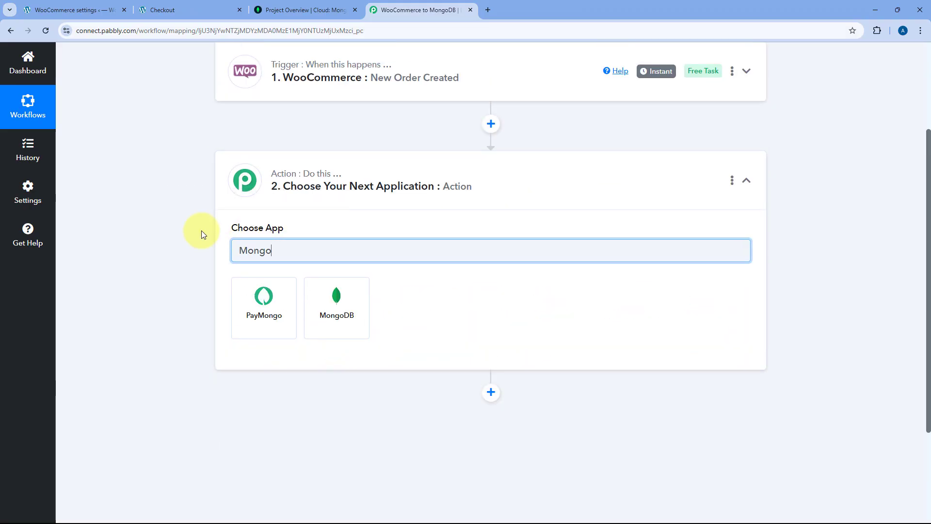
{"action": "left_click", "coordinate": [352, 310]}
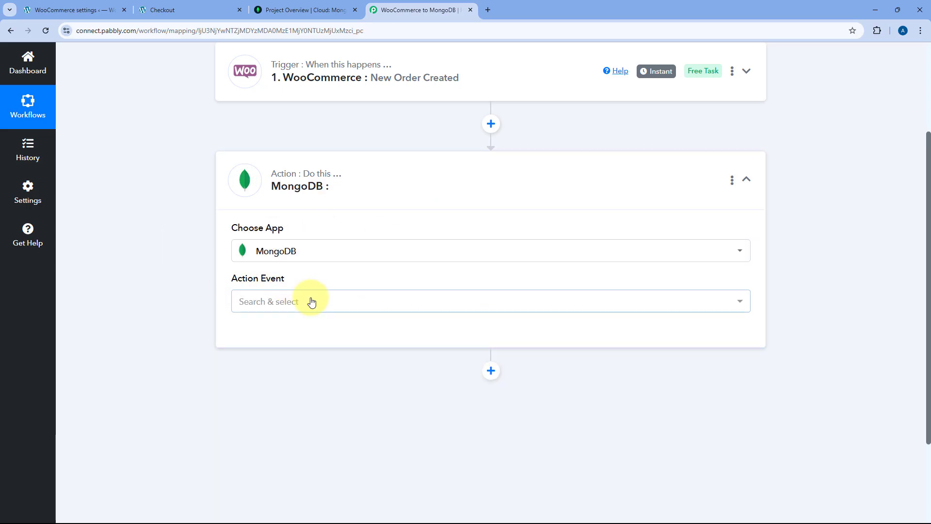
{"action": "left_click", "coordinate": [312, 301]}
{"action": "scroll", "coordinate": [214, 281], "scroll_direction": "down", "scroll_amount": 2}
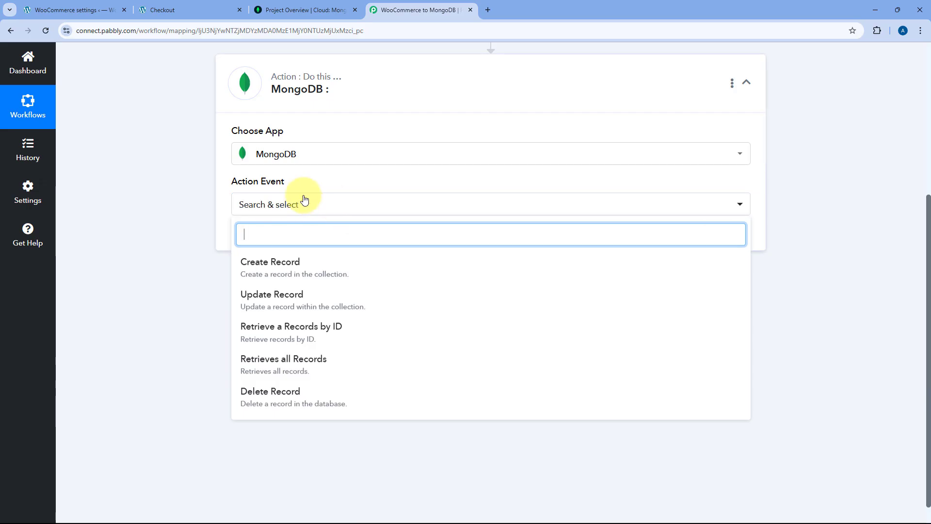
{"action": "left_click", "coordinate": [271, 265]}
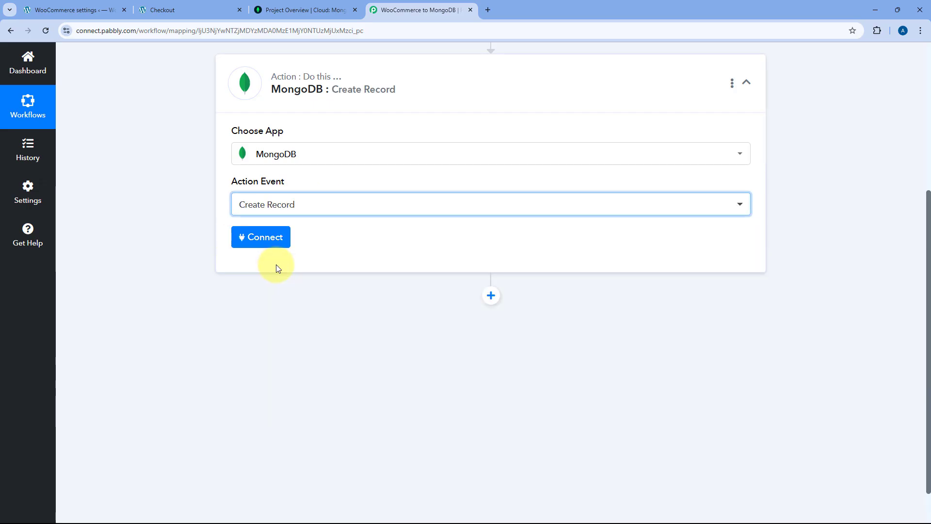
{"action": "left_click", "coordinate": [263, 238]}
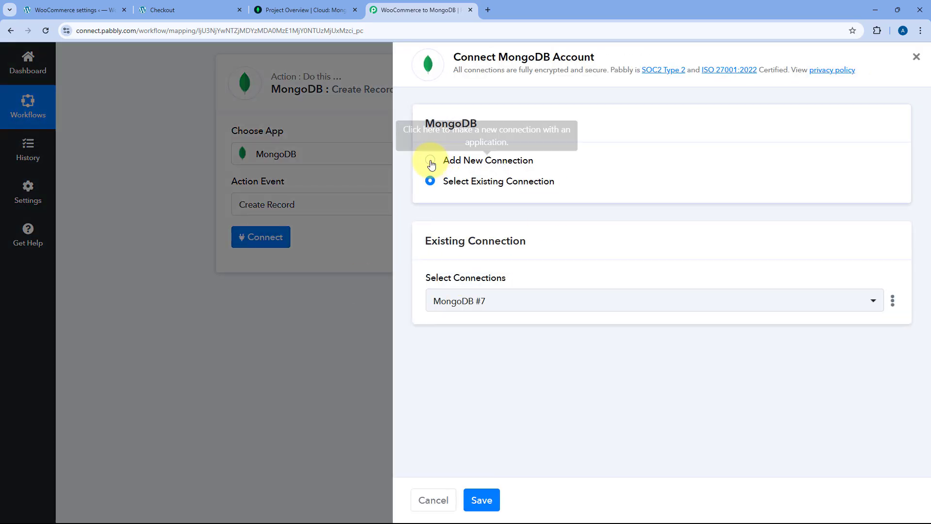
- Start a new MongoDB #8 connection and open the 'Learn more' guide on connection strings
{"action": "left_click", "coordinate": [430, 161]}
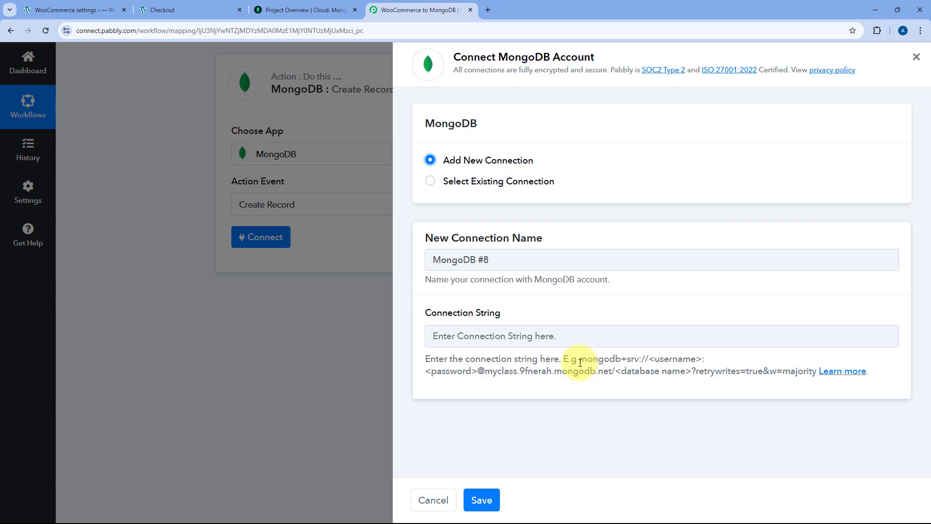
{"action": "left_click_drag", "start_coordinate": [580, 362], "coordinate": [818, 383]}
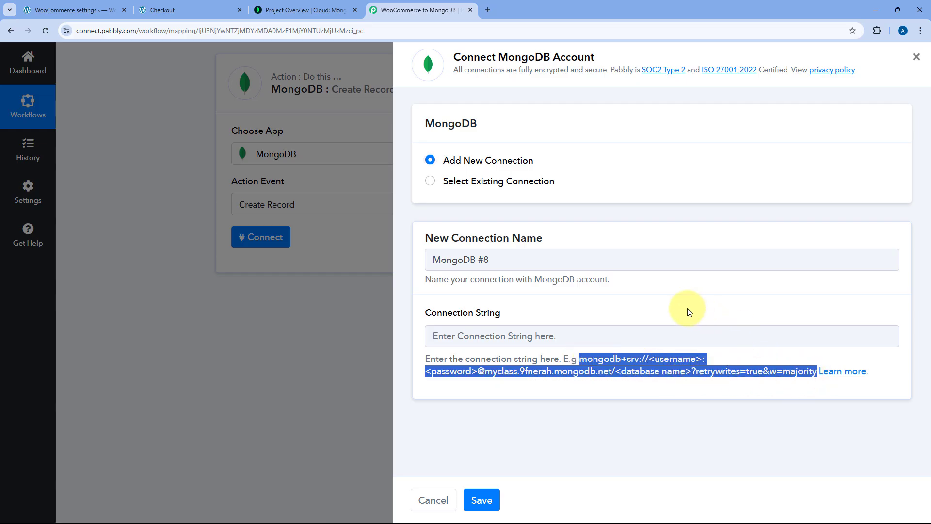
{"action": "left_click", "coordinate": [843, 371]}
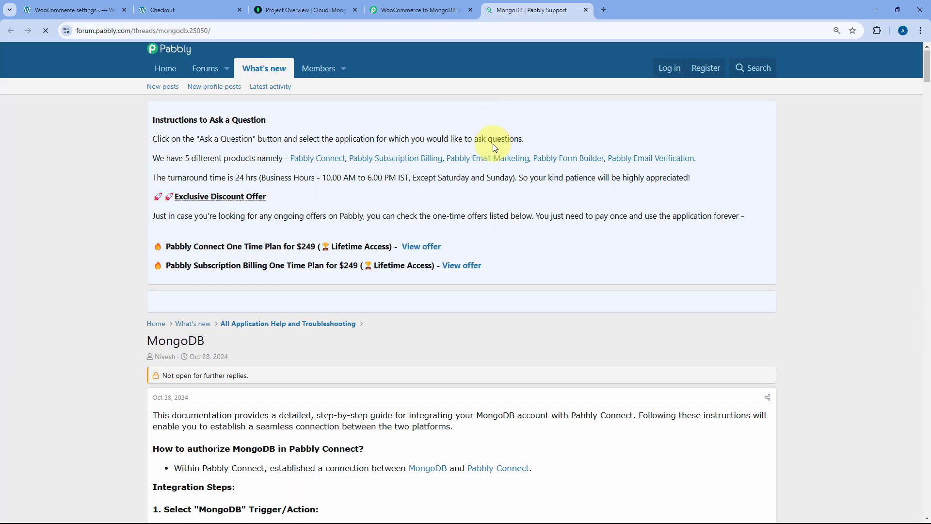
- Read the forum guide's connection and Network Access steps, then return to the MongoDB #8 connection form
{"action": "scroll", "coordinate": [490, 151], "scroll_direction": "down", "scroll_amount": 5}
{"action": "scroll", "coordinate": [488, 160], "scroll_direction": "down", "scroll_amount": 9}
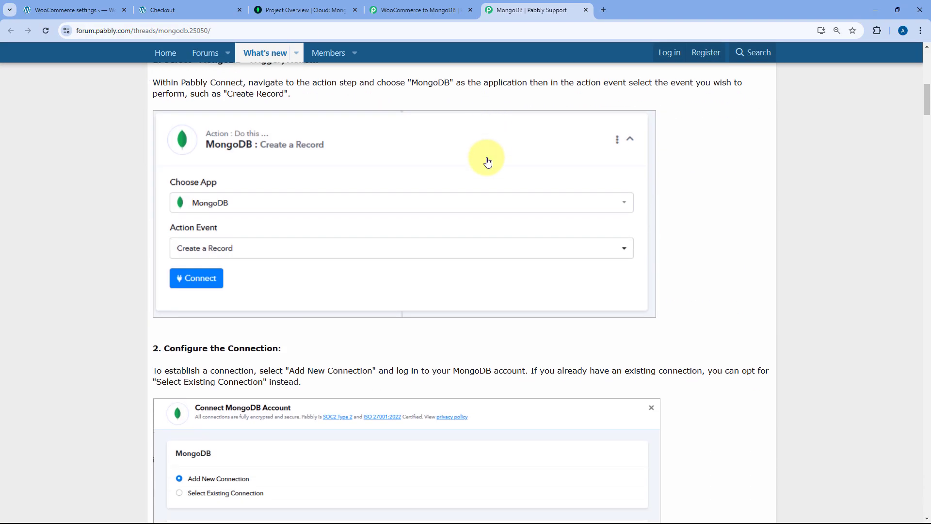
{"action": "scroll", "coordinate": [486, 167], "scroll_direction": "down", "scroll_amount": 8}
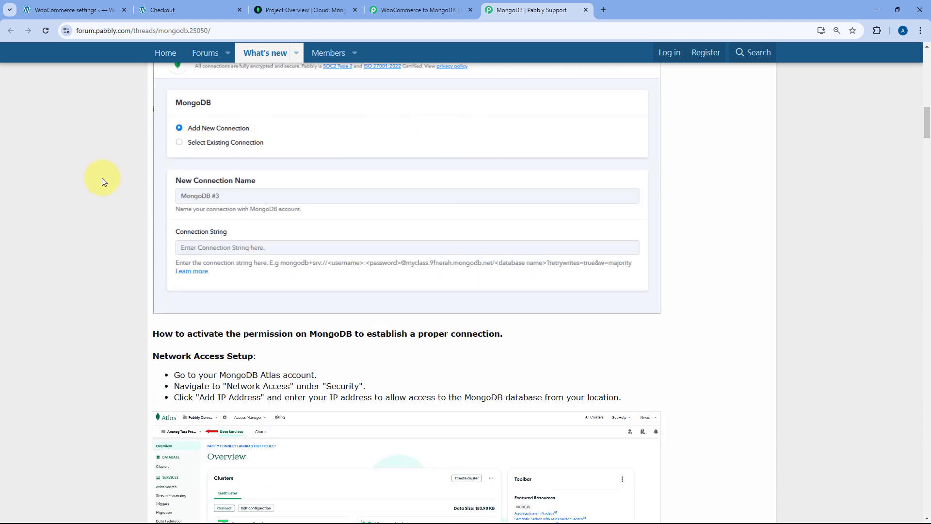
{"action": "scroll", "coordinate": [125, 215], "scroll_direction": "down", "scroll_amount": 2}
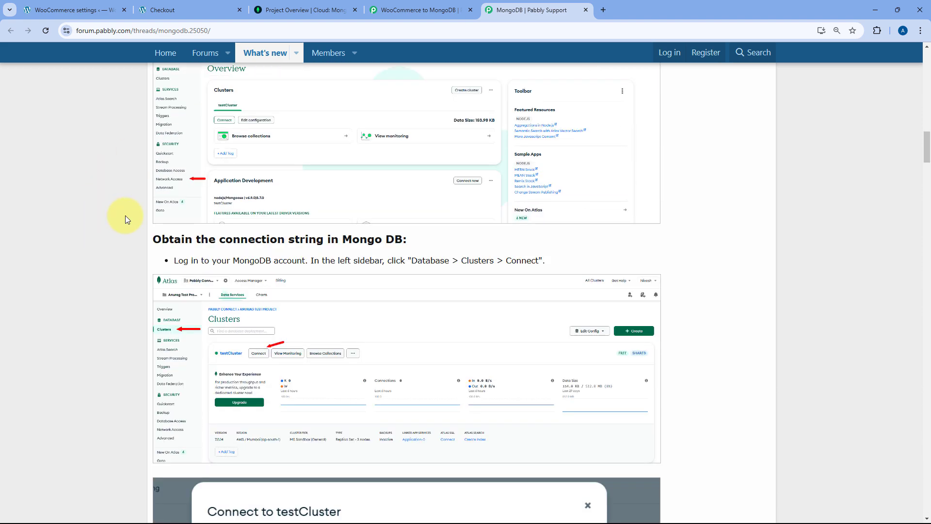
{"action": "left_click", "coordinate": [405, 10]}
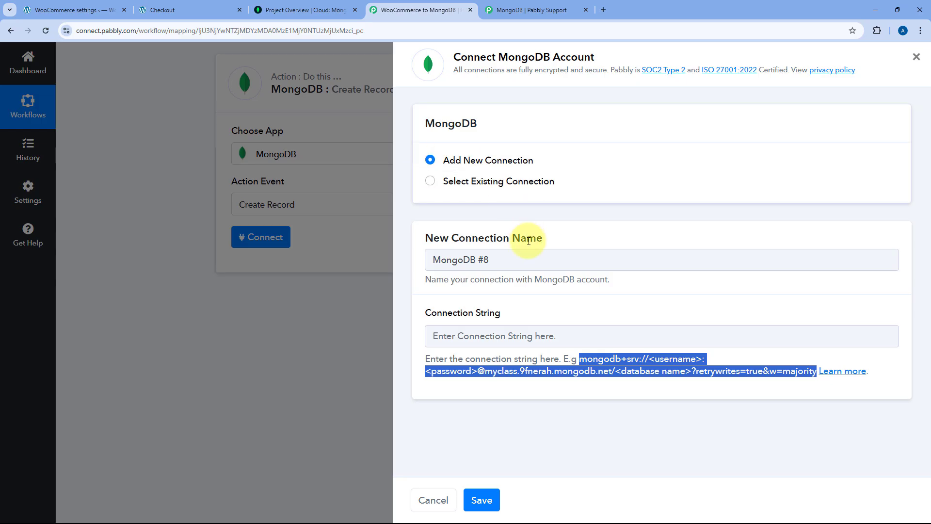
- Focus the Connection String field, then switch to the MongoDB Atlas project overview
{"action": "left_click", "coordinate": [515, 339]}
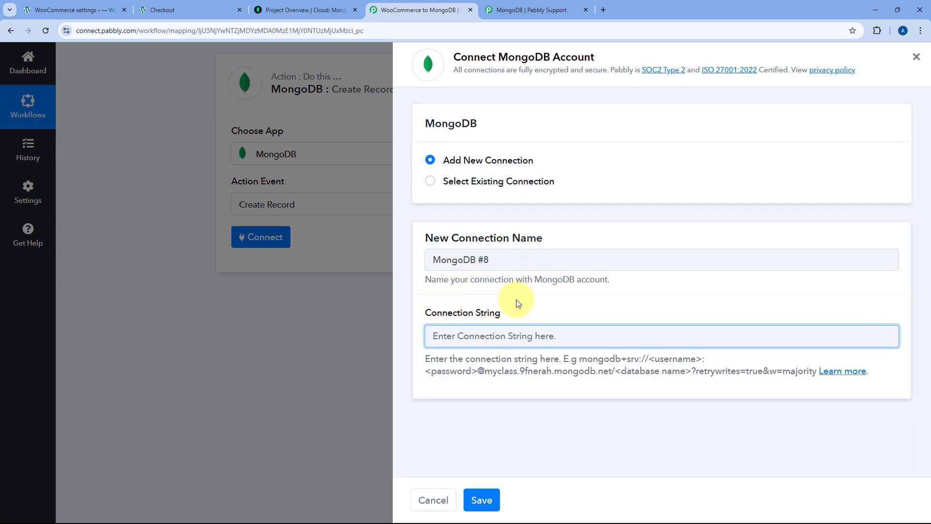
{"action": "left_click", "coordinate": [282, 11]}
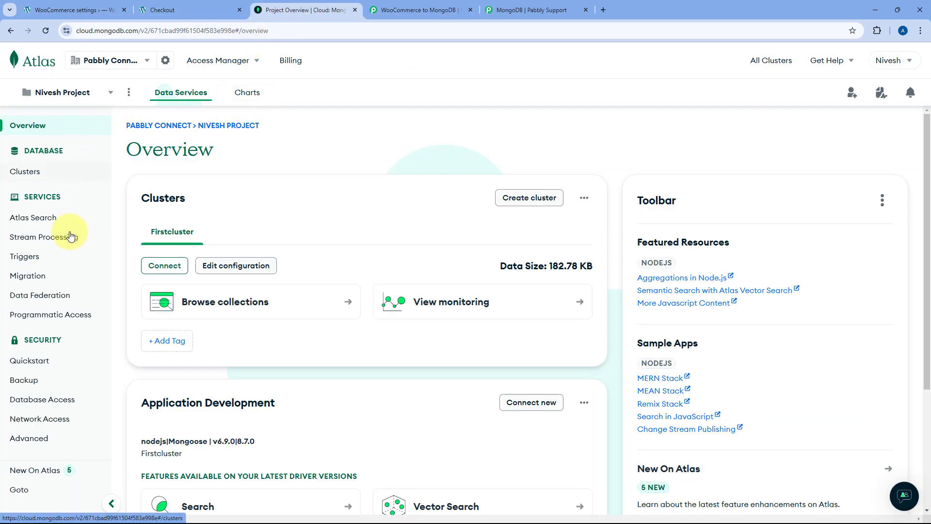
- Open Network Access and confirm the IP access list already includes 0.0.0.0/0
{"action": "left_click", "coordinate": [40, 423]}
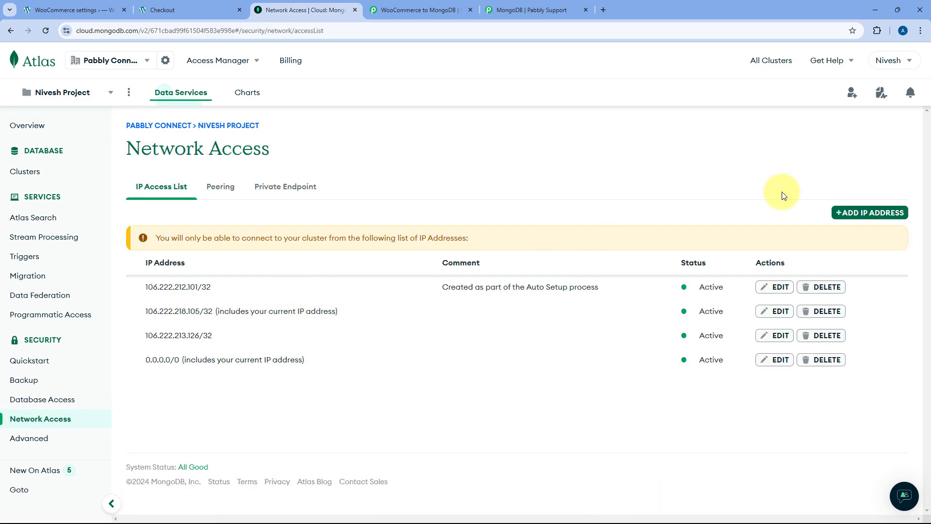
{"action": "left_click", "coordinate": [856, 214]}
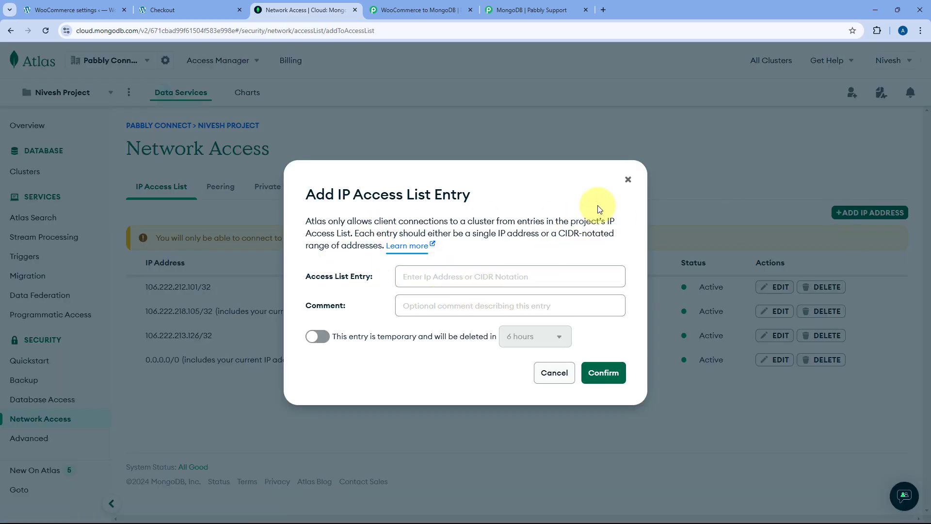
{"action": "left_click", "coordinate": [627, 180]}
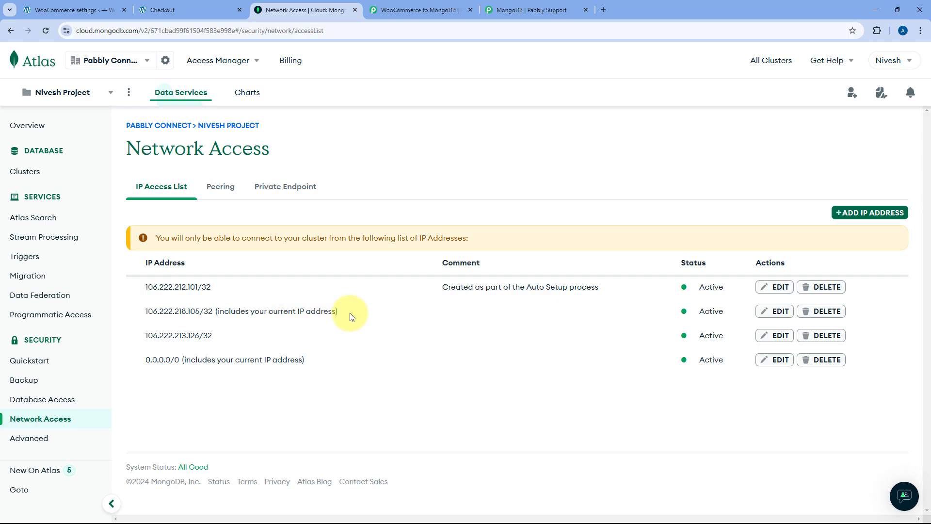
{"action": "left_click_drag", "start_coordinate": [340, 312], "coordinate": [216, 317]}
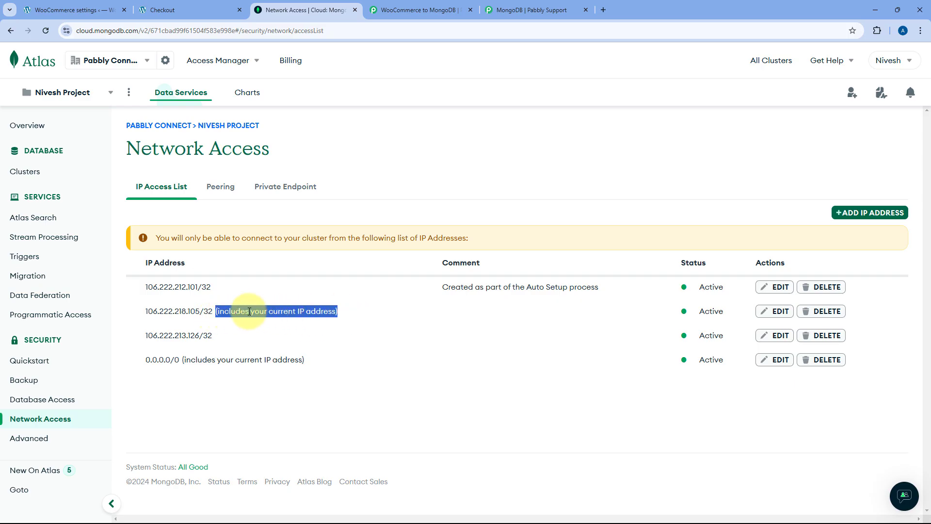
{"action": "left_click", "coordinate": [126, 314]}
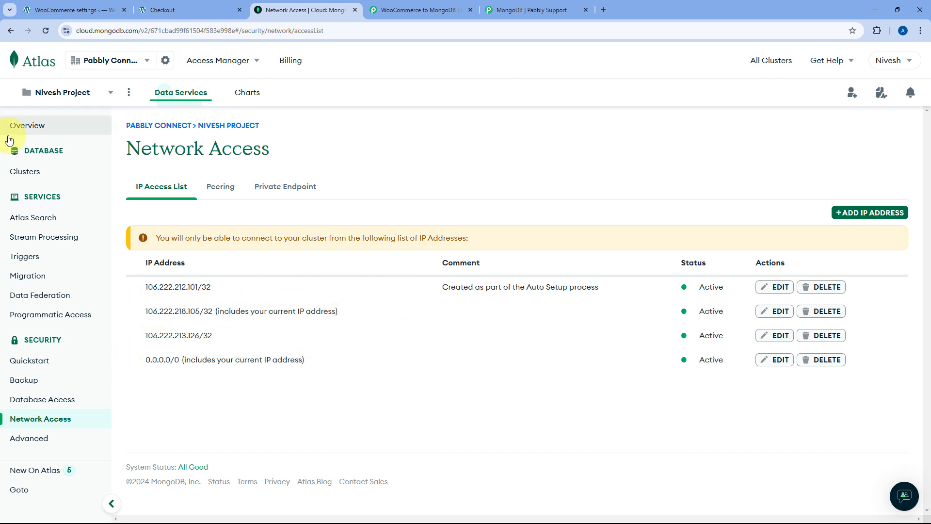
- Copy Firstcluster's Node.js driver connection string from its Connect > Drivers dialog
{"action": "left_click", "coordinate": [22, 174]}
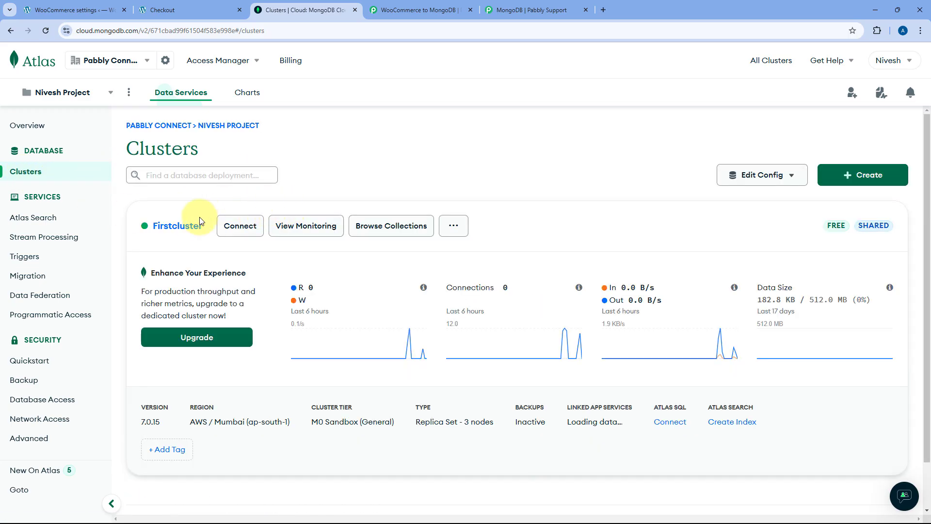
{"action": "left_click", "coordinate": [239, 232]}
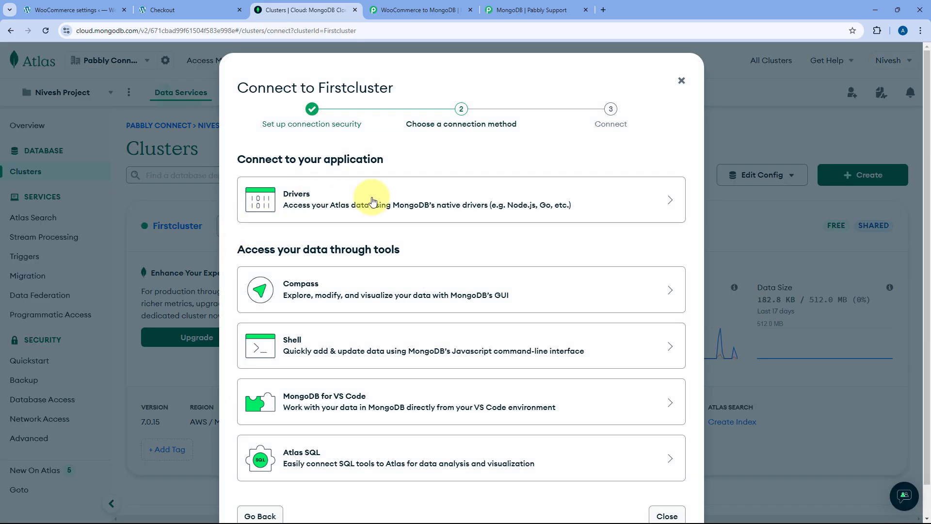
{"action": "left_click", "coordinate": [372, 201]}
{"action": "scroll", "coordinate": [373, 194], "scroll_direction": "down", "scroll_amount": 2}
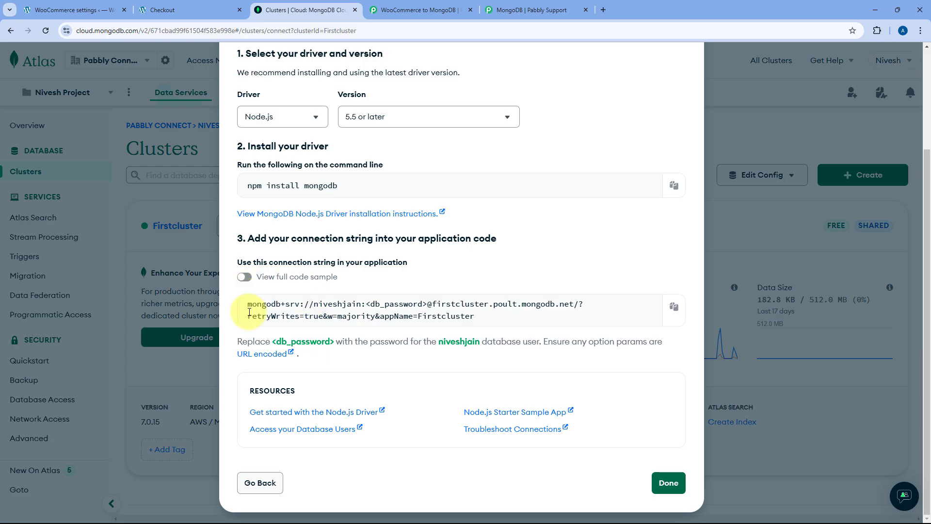
{"action": "left_click_drag", "start_coordinate": [245, 308], "coordinate": [592, 308]}
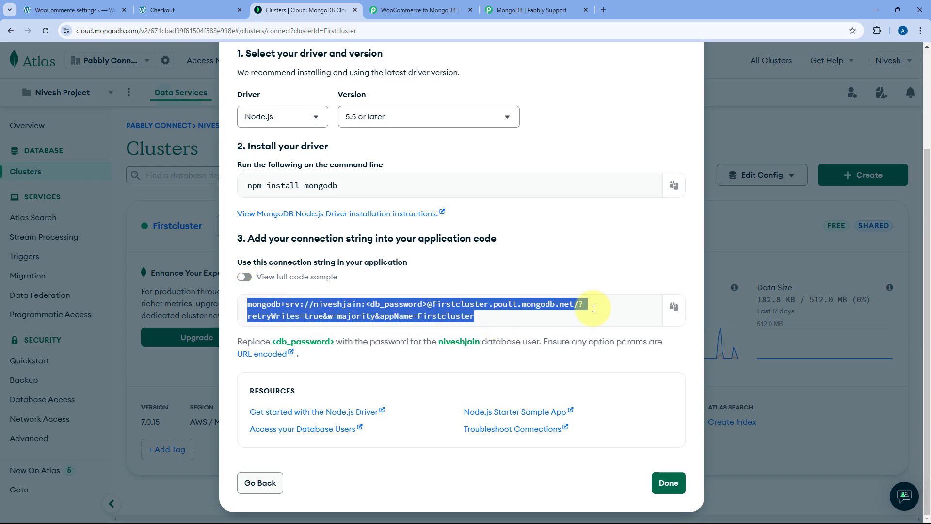
{"action": "left_click", "coordinate": [673, 308]}
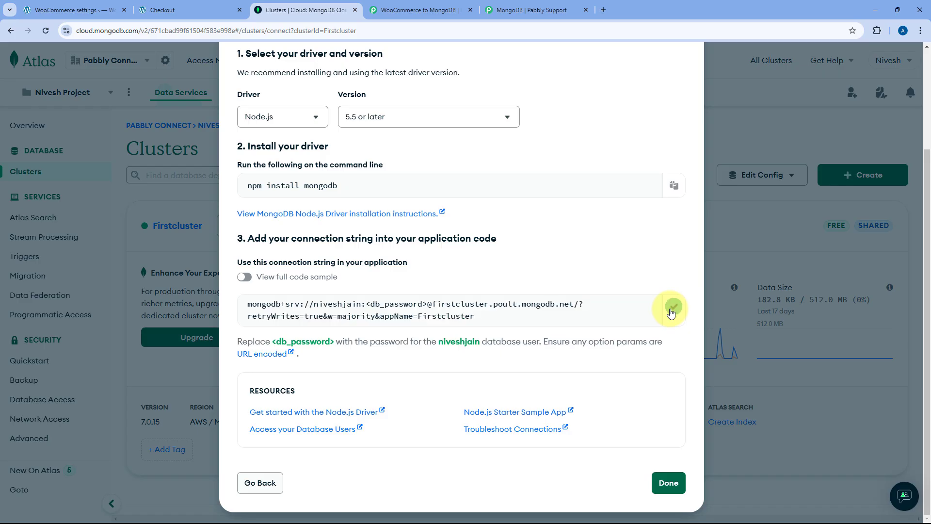
- Paste the copied Atlas connection string into Pabbly's MongoDB Connection String field
{"action": "left_click", "coordinate": [435, 13]}
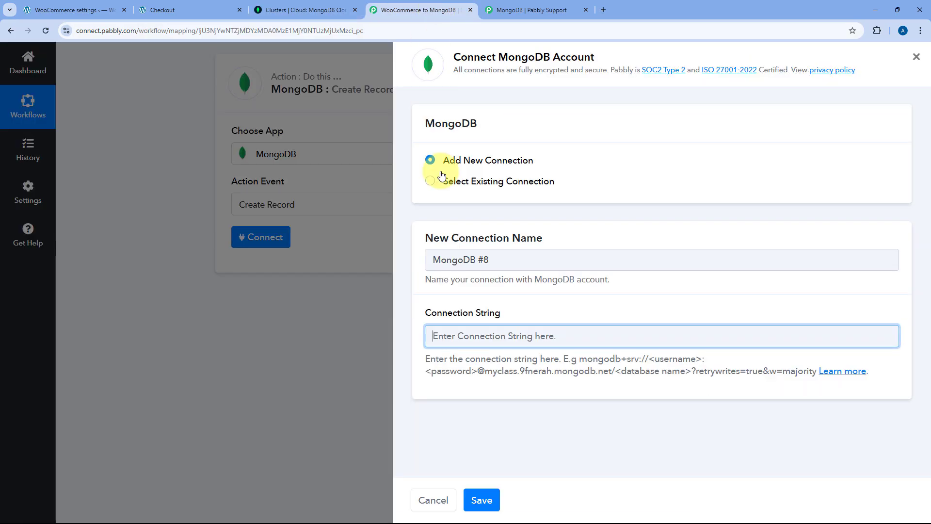
{"action": "right_click", "coordinate": [456, 333]}
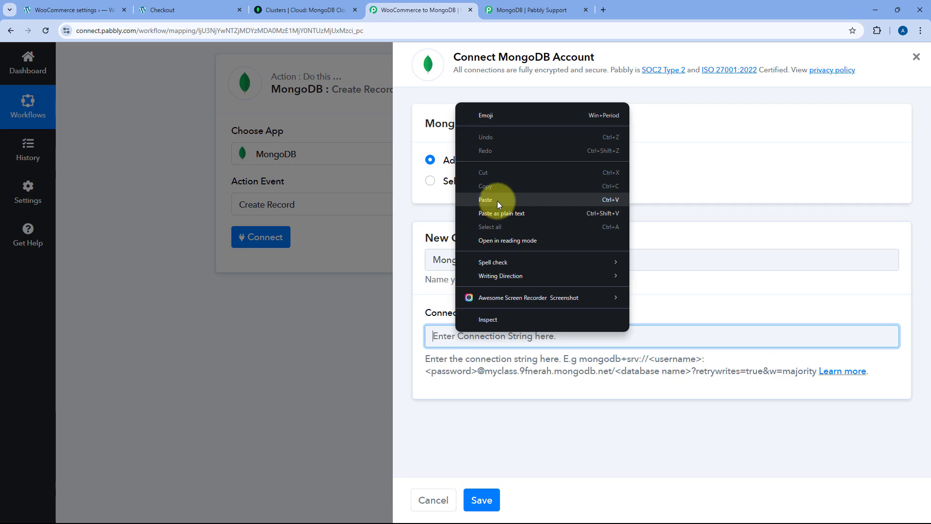
{"action": "left_click", "coordinate": [496, 201]}
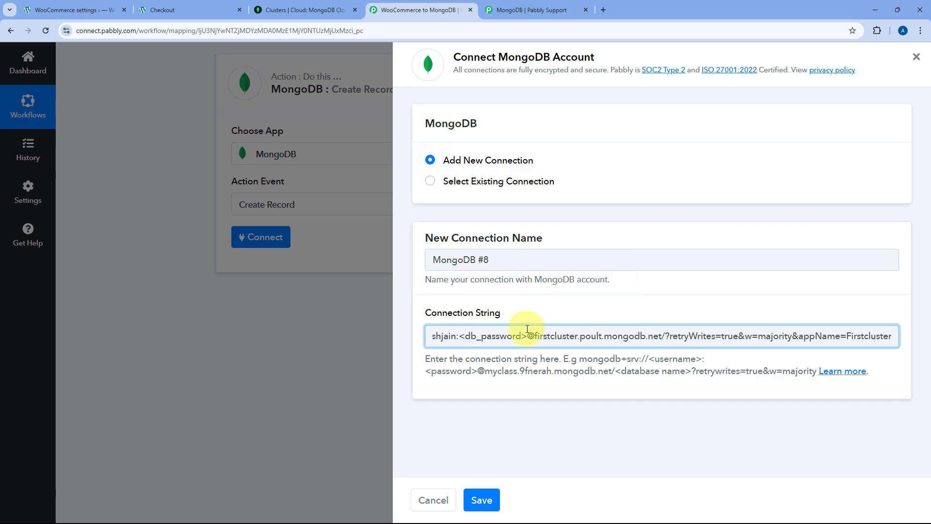
{"action": "key", "text": "Home"}
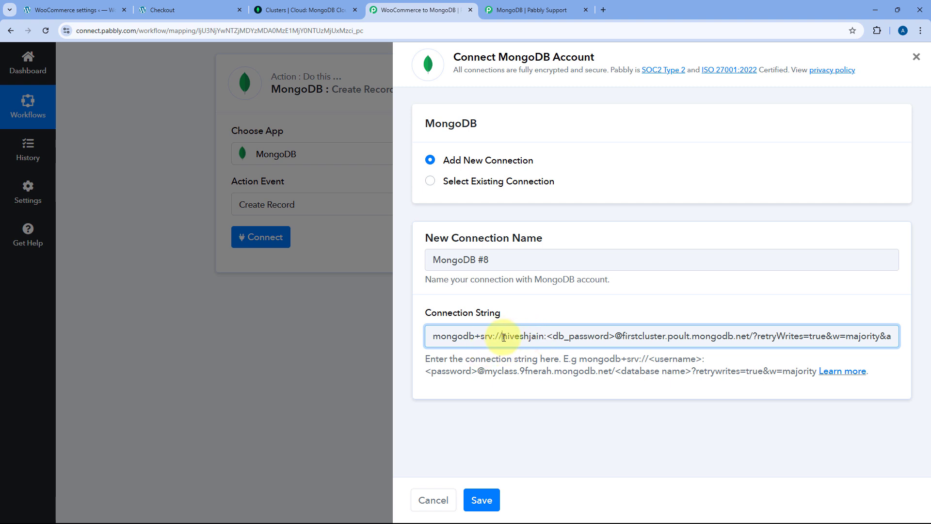
- Replace the <db_password> placeholder with the database password and close Atlas's Connect dialog
{"action": "left_click_drag", "start_coordinate": [504, 337], "coordinate": [612, 339]}
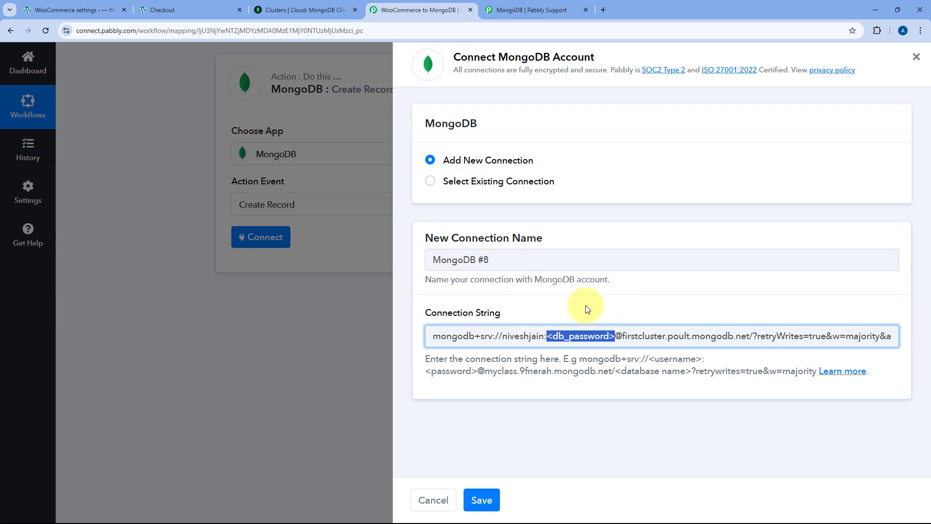
{"action": "left_click", "coordinate": [754, 336]}
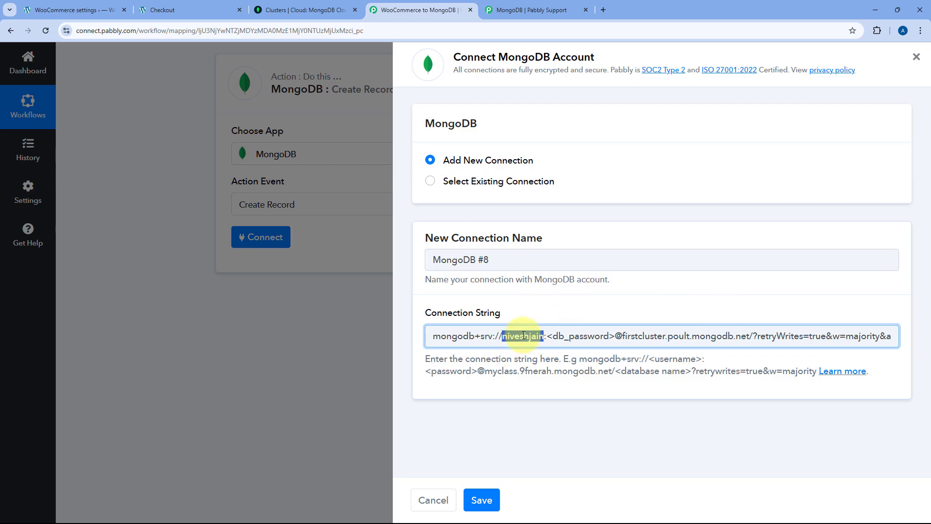
{"action": "left_click_drag", "start_coordinate": [547, 336], "coordinate": [618, 336]}
{"action": "key", "text": "ctrl+v"}
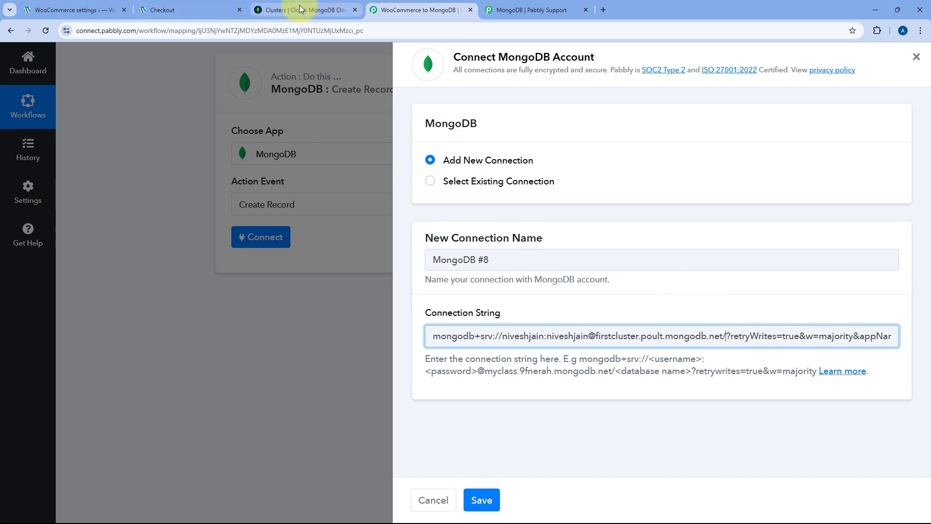
{"action": "left_click", "coordinate": [272, 10]}
{"action": "left_click", "coordinate": [668, 482]}
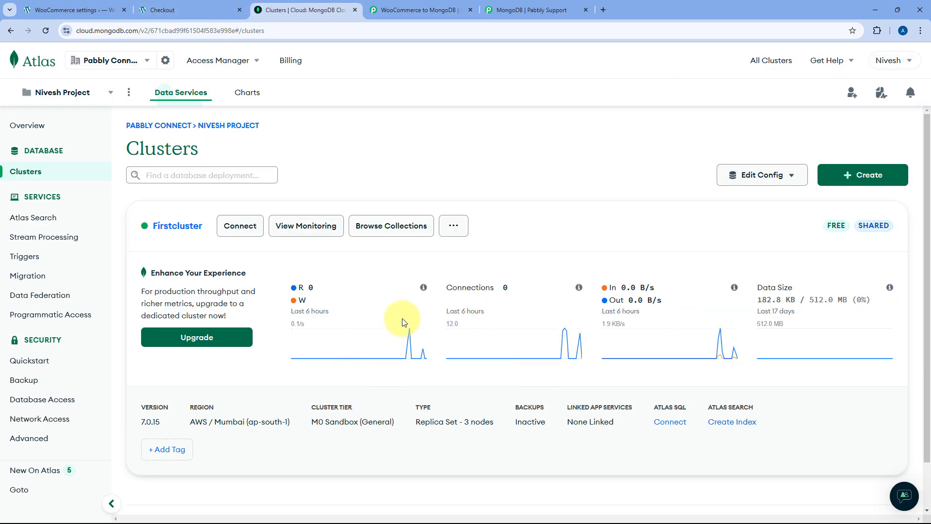
- Browse the cluster's collections and open the empty WooCommerce > NewOrders collection
{"action": "left_click", "coordinate": [384, 230]}
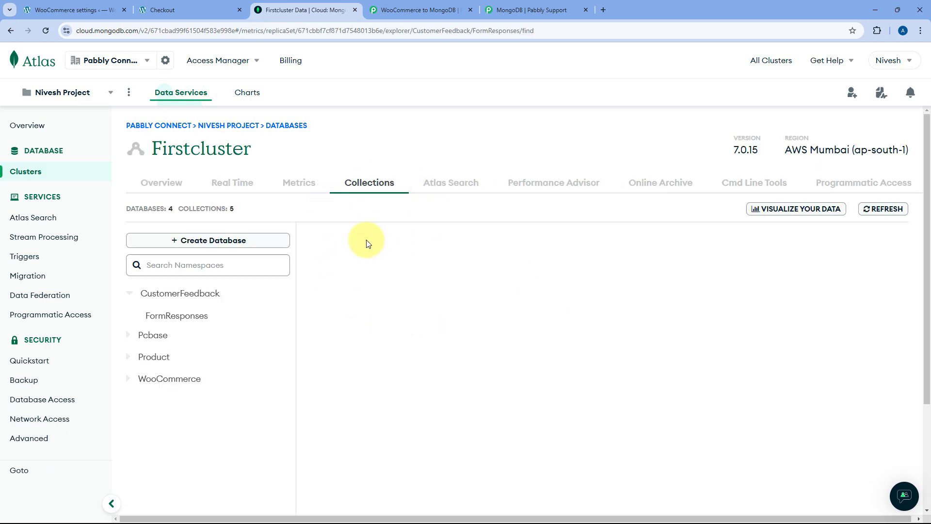
{"action": "left_click", "coordinate": [140, 380]}
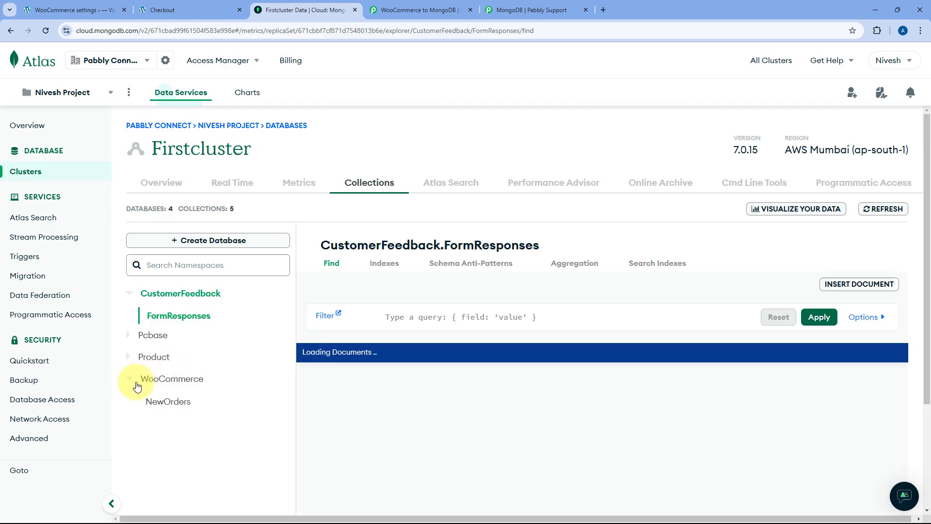
{"action": "left_click", "coordinate": [164, 384]}
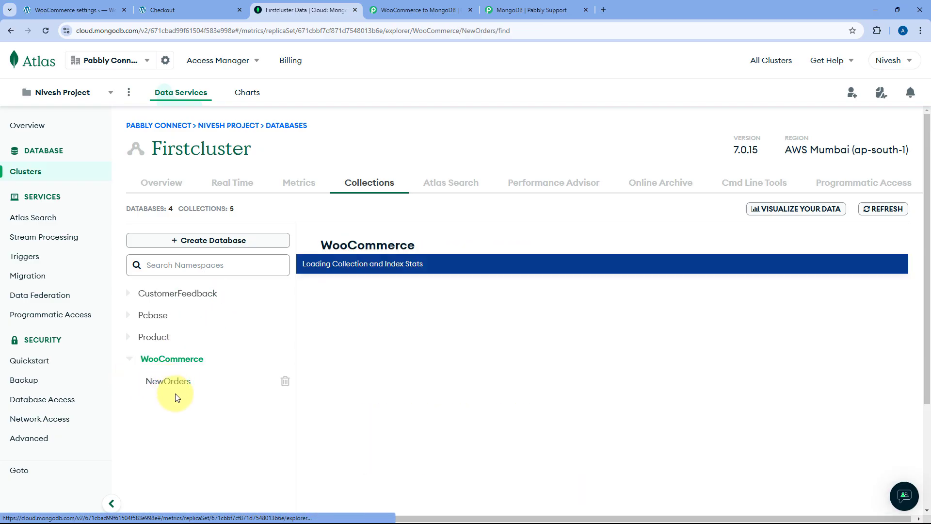
{"action": "left_click", "coordinate": [170, 385]}
{"action": "scroll", "coordinate": [194, 386], "scroll_direction": "down", "scroll_amount": 1}
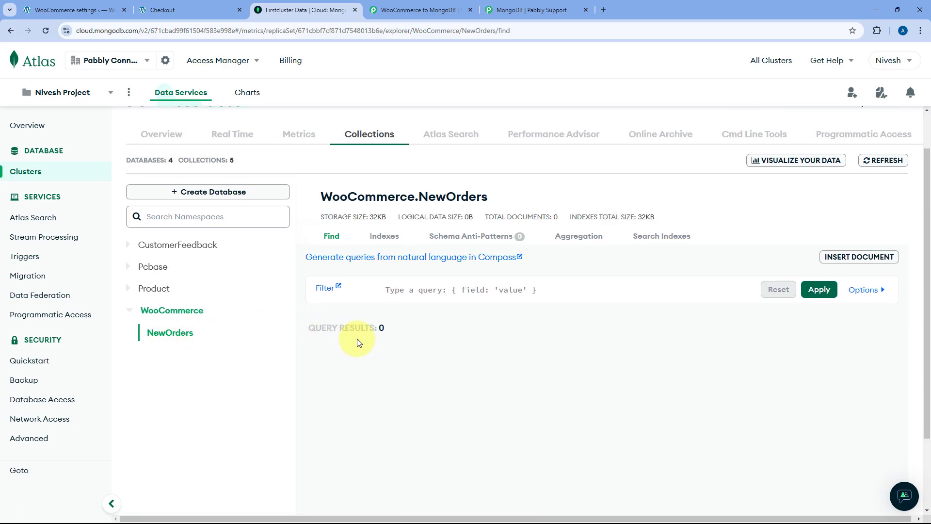
- Copy the WooCommerce database name and place the cursor after 'mongodb.net/' in Pabbly's connection string
{"action": "left_click_drag", "start_coordinate": [329, 196], "coordinate": [415, 196]}
{"action": "right_click", "coordinate": [377, 198]}
{"action": "left_click", "coordinate": [403, 210]}
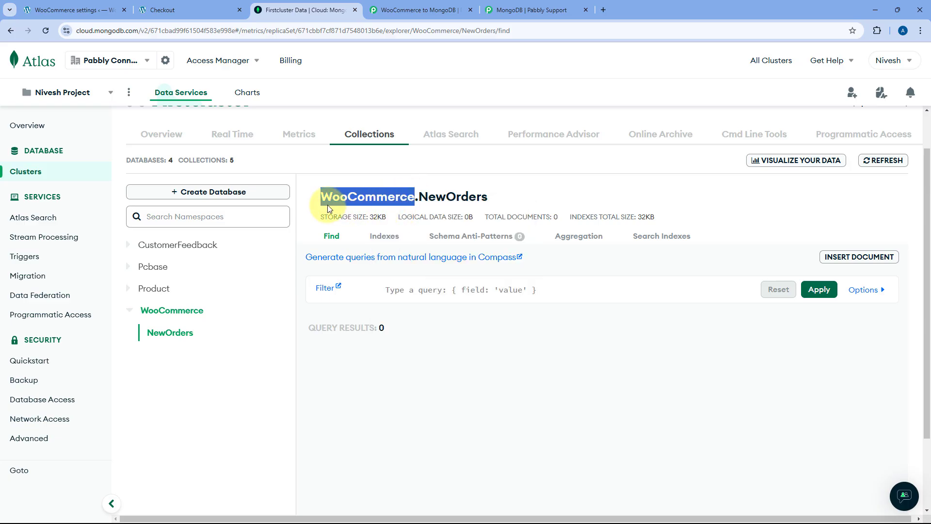
{"action": "left_click", "coordinate": [262, 282]}
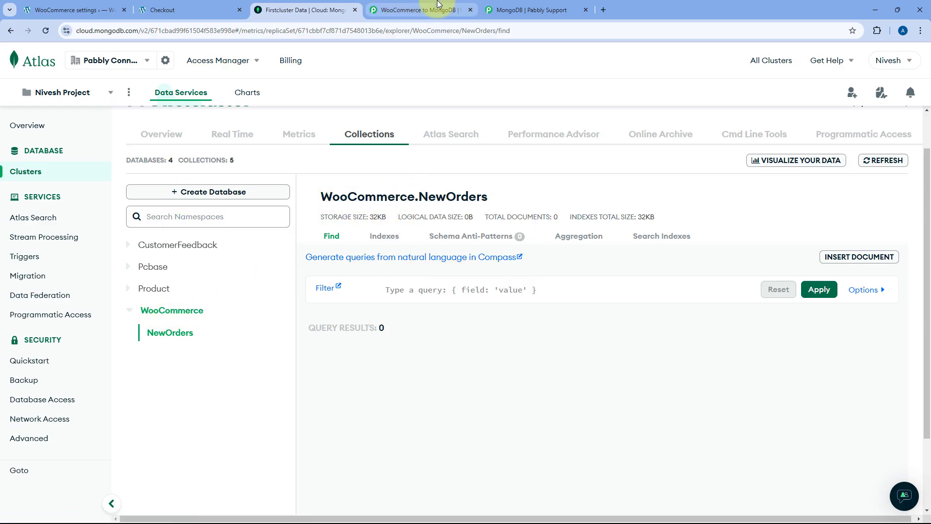
{"action": "left_click", "coordinate": [419, 9]}
{"action": "left_click", "coordinate": [727, 337]}
- Insert 'WooCommerce' after 'mongodb.net/' in the connection string to finish the MongoDB #8 connection
{"action": "key", "text": "ctrl+v"}
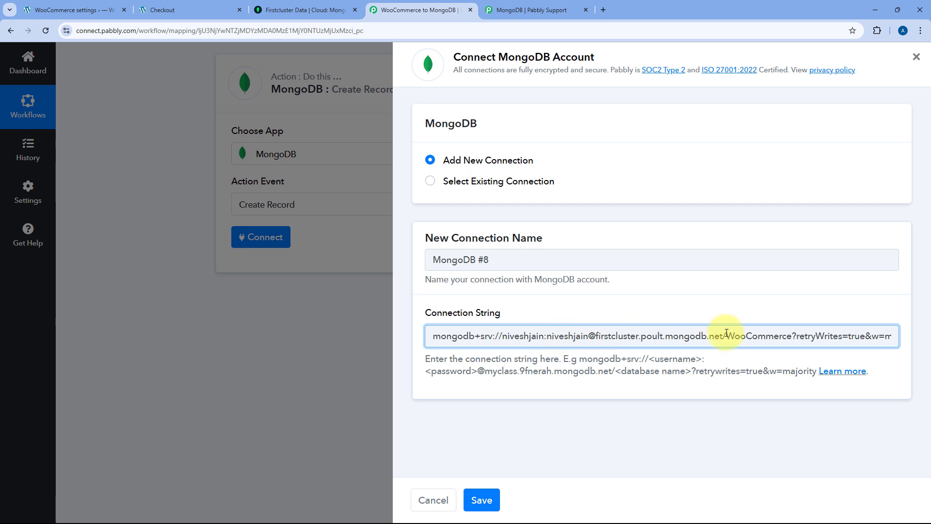
{"action": "double_click", "coordinate": [750, 335]}
{"action": "left_click", "coordinate": [756, 316]}
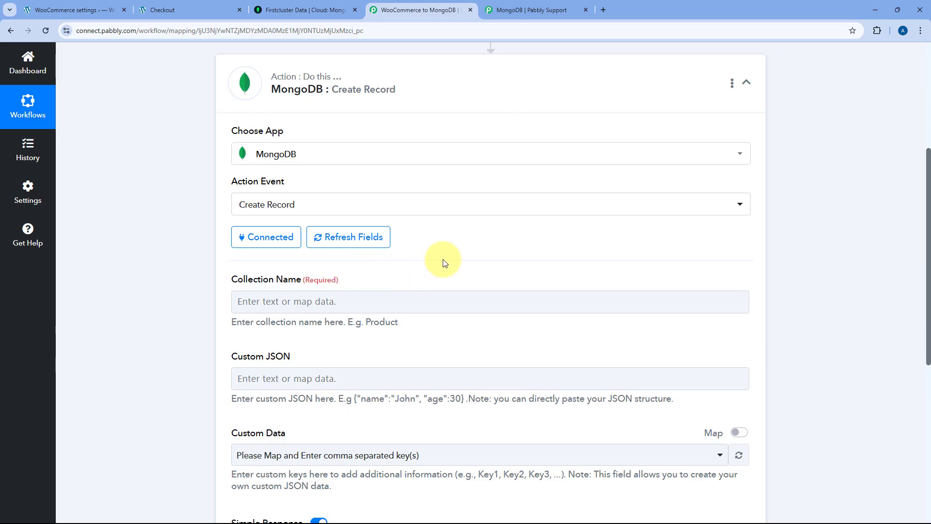
{"action": "scroll", "coordinate": [453, 266], "scroll_direction": "down", "scroll_amount": 1}
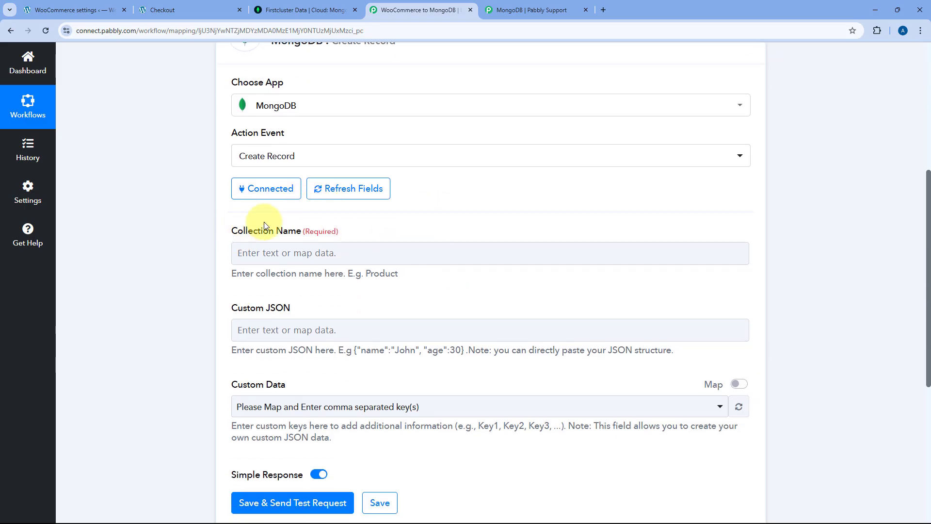
- Copy 'NewOrders' from the Atlas collection title and return to the Pabbly workflow
{"action": "left_click", "coordinate": [315, 11]}
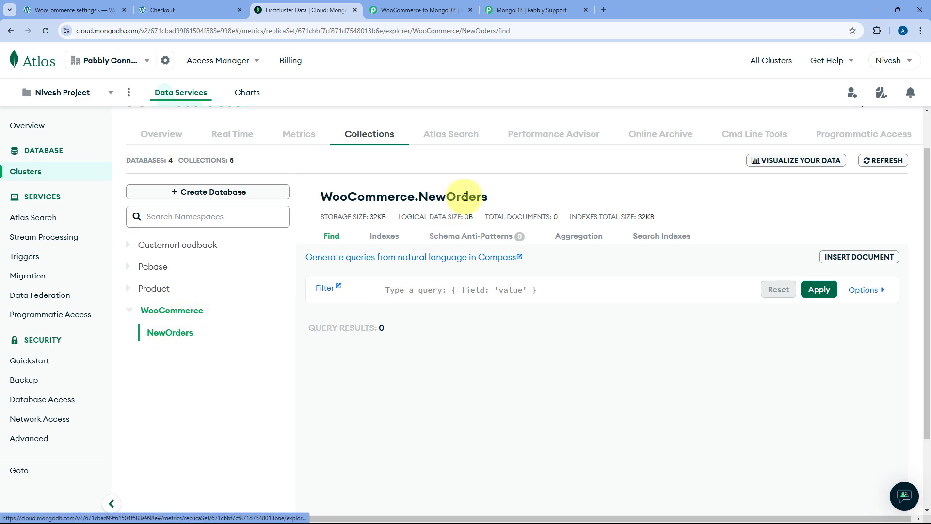
{"action": "left_click_drag", "start_coordinate": [502, 199], "coordinate": [418, 197]}
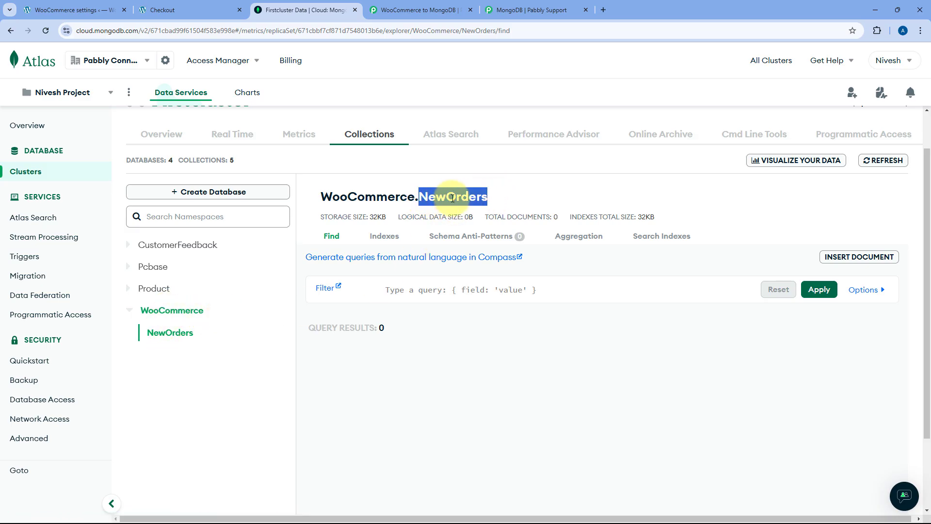
{"action": "right_click", "coordinate": [452, 199]}
{"action": "left_click", "coordinate": [473, 212]}
{"action": "left_click", "coordinate": [514, 196]}
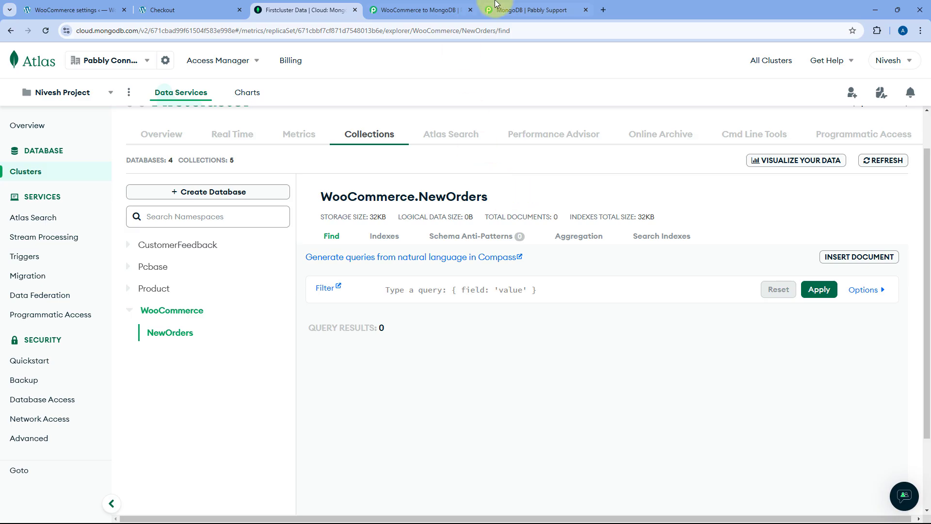
{"action": "left_click", "coordinate": [423, 10]}
- Paste NewOrders into Collection Name, removing the trailing empty line
{"action": "left_click", "coordinate": [291, 252]}
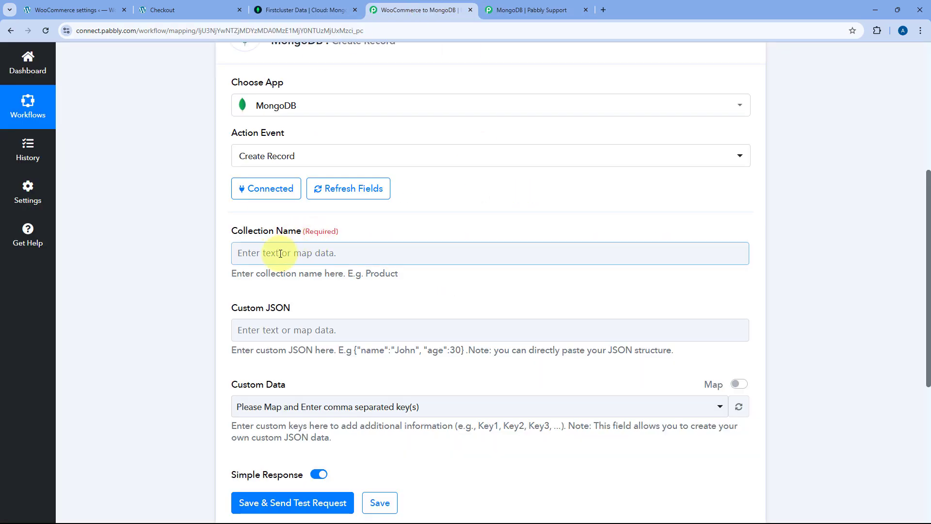
{"action": "right_click", "coordinate": [281, 254]}
{"action": "left_click", "coordinate": [322, 363]}
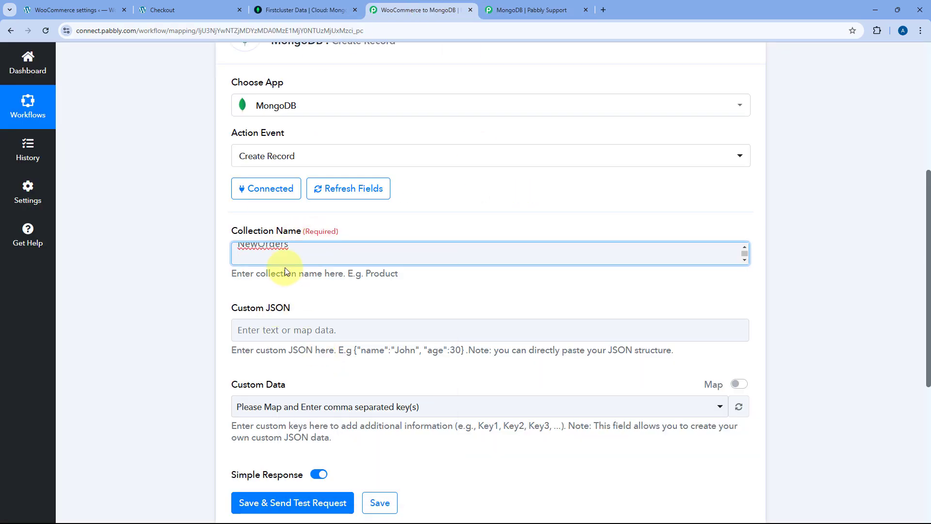
{"action": "key", "text": "BackSpace"}
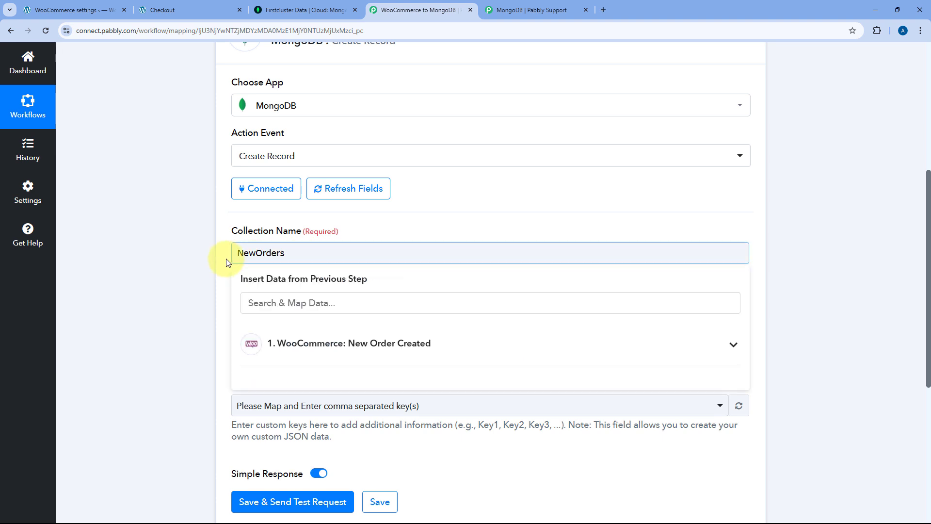
{"action": "left_click", "coordinate": [223, 260]}
{"action": "scroll", "coordinate": [222, 260], "scroll_direction": "down", "scroll_amount": 3}
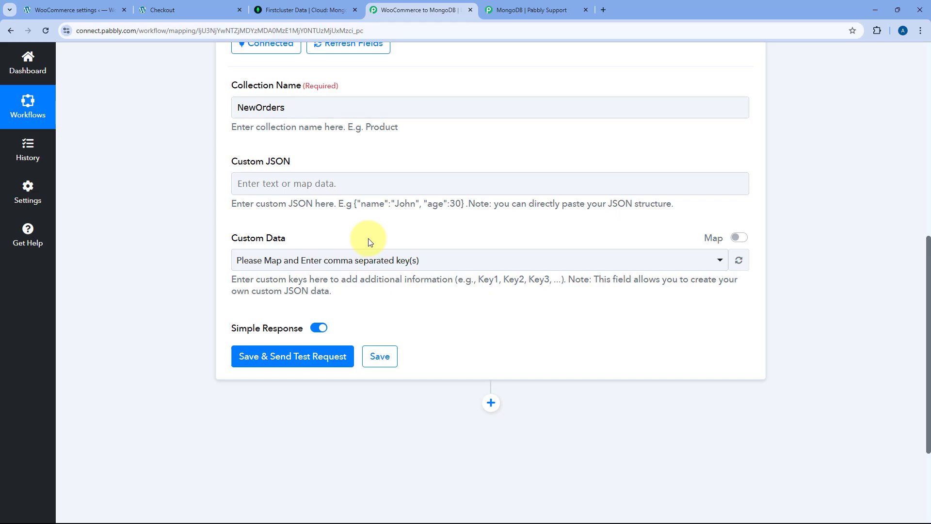
- Review the Custom Data mapping options and the example JSON in its hint
{"action": "left_click", "coordinate": [284, 183]}
{"action": "left_click", "coordinate": [353, 171]}
{"action": "left_click_drag", "start_coordinate": [355, 202], "coordinate": [462, 204]}
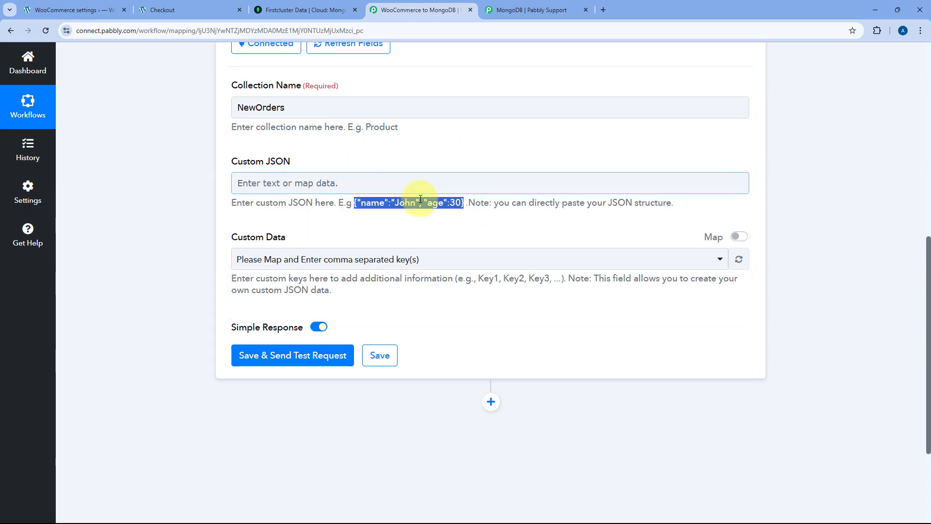
{"action": "left_click", "coordinate": [357, 182]}
{"action": "left_click", "coordinate": [220, 202]}
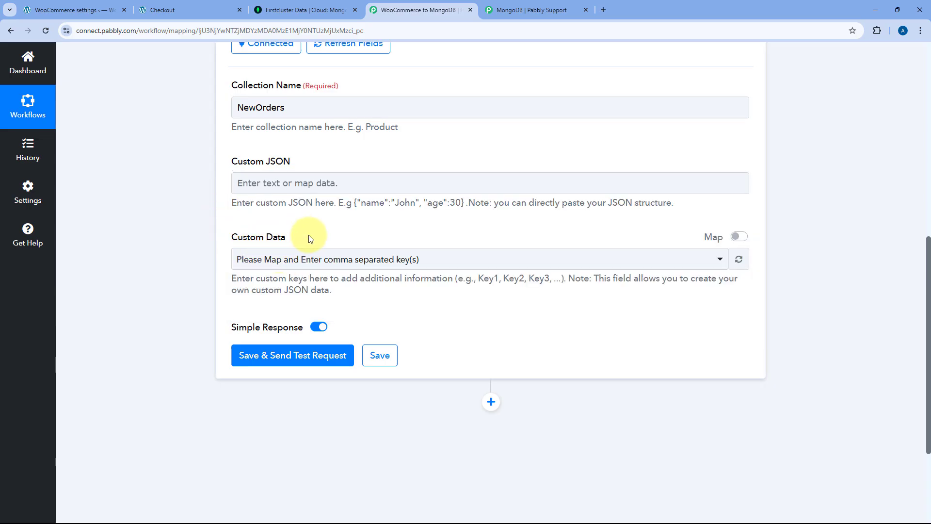
- Replace the Custom Data text with keys Name, Email, Mobile Number, Address, Total Amount, Products Ordered
{"action": "left_click", "coordinate": [739, 236]}
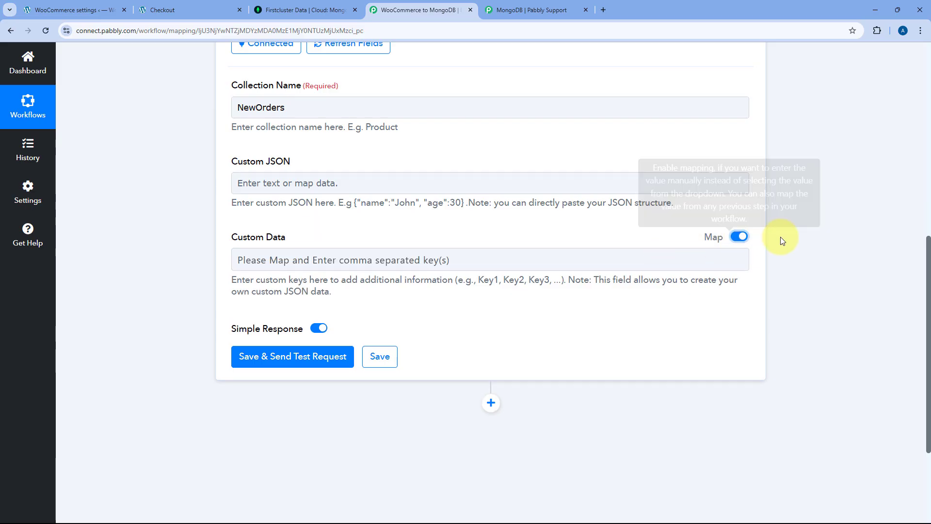
{"action": "left_click_drag", "start_coordinate": [473, 258], "coordinate": [214, 265]}
{"action": "key", "text": "BackSpace"}
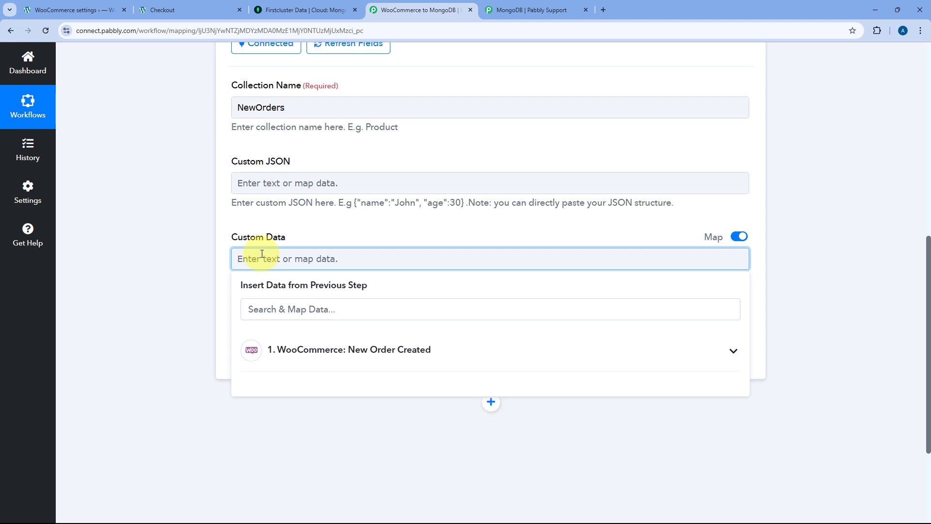
{"action": "type", "text": "Name, Email, Mobile Number"}
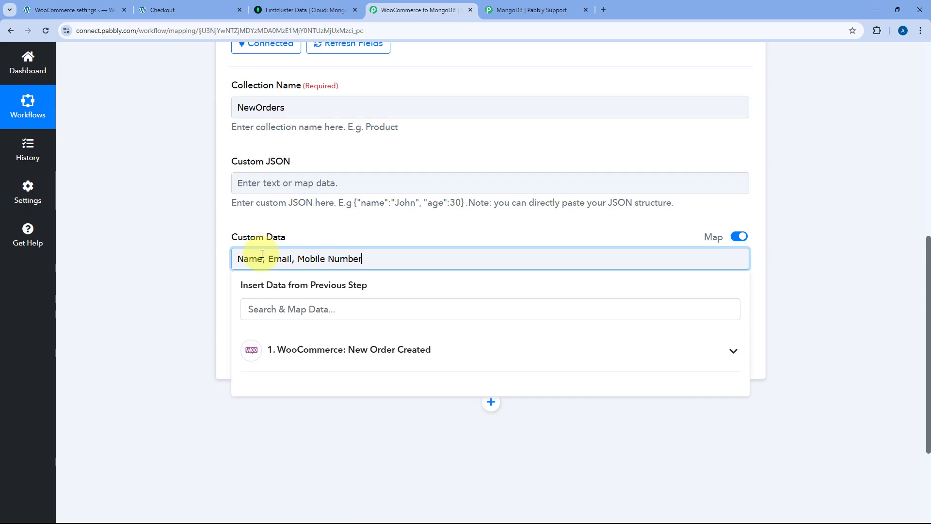
{"action": "type", "text": ", Address, Total Am"}
{"action": "type", "text": "ount, Products Ordered"}
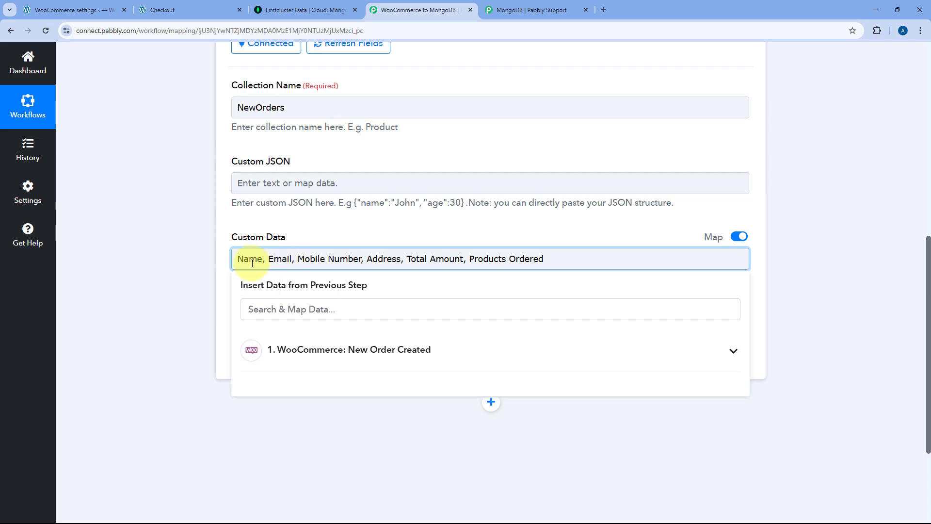
{"action": "left_click", "coordinate": [394, 239]}
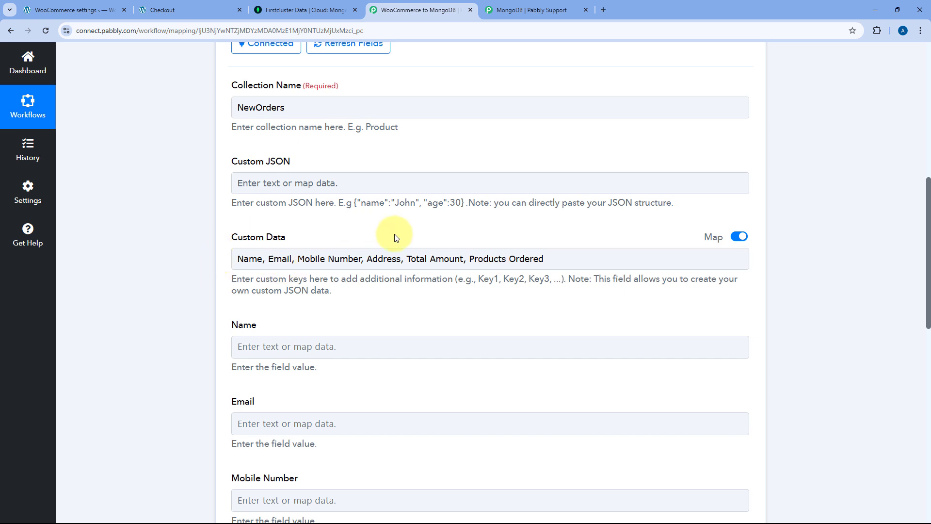
- Expand the WooCommerce trigger and the MongoDB Create Record action to review the order data
{"action": "scroll", "coordinate": [386, 238], "scroll_direction": "down", "scroll_amount": 2}
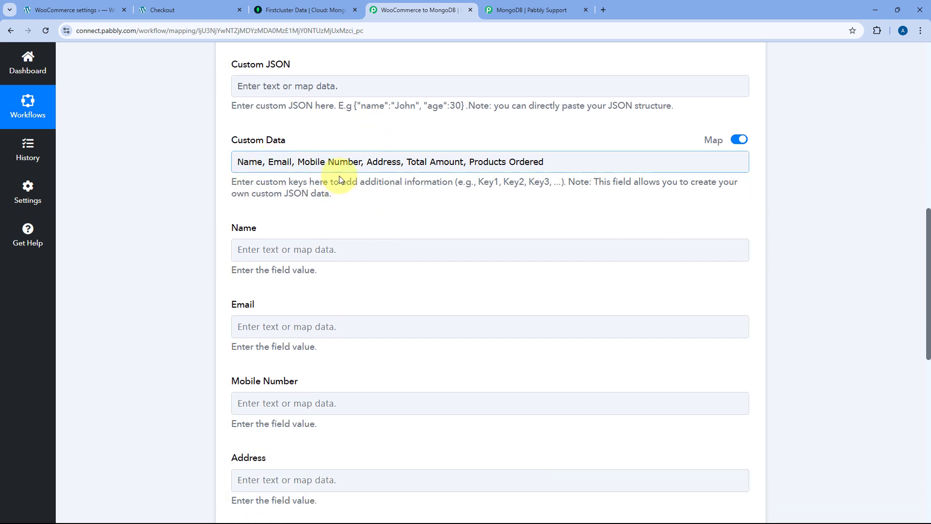
{"action": "scroll", "coordinate": [276, 209], "scroll_direction": "down", "scroll_amount": 3}
{"action": "scroll", "coordinate": [293, 217], "scroll_direction": "up", "scroll_amount": 2}
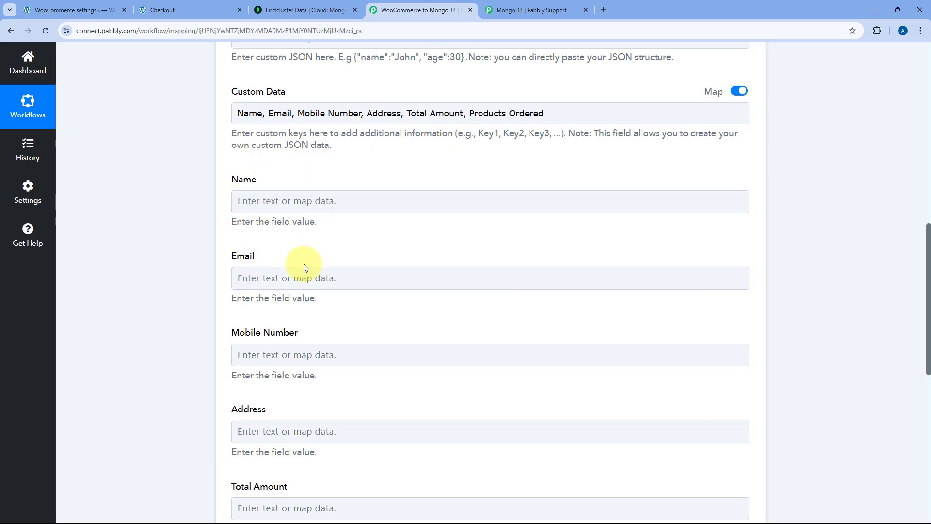
{"action": "scroll", "coordinate": [301, 294], "scroll_direction": "down", "scroll_amount": 4}
{"action": "scroll", "coordinate": [295, 294], "scroll_direction": "up", "scroll_amount": 6}
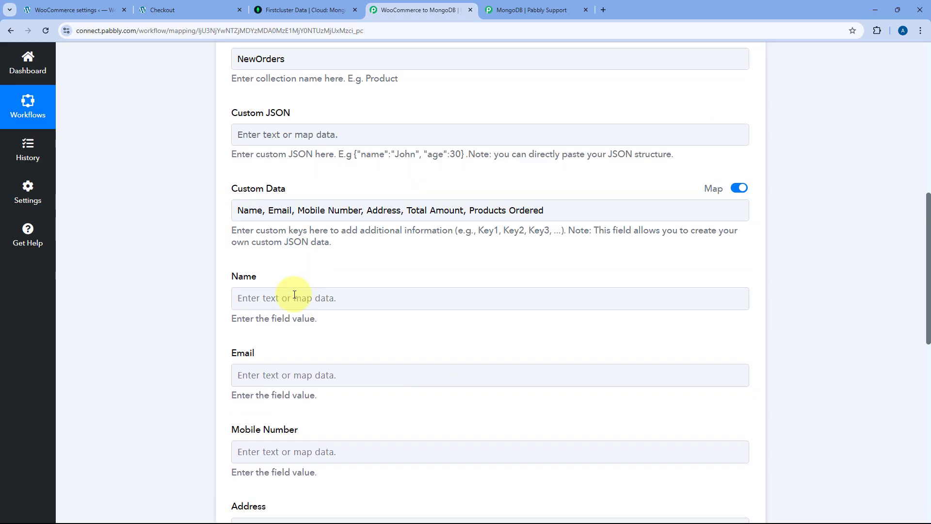
{"action": "scroll", "coordinate": [520, 270], "scroll_direction": "up", "scroll_amount": 8}
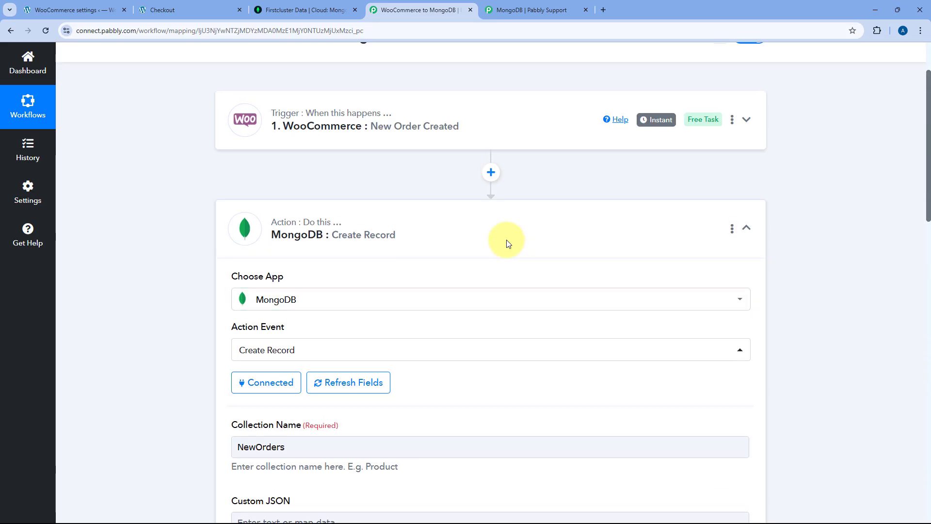
{"action": "left_click", "coordinate": [478, 125]}
{"action": "scroll", "coordinate": [197, 181], "scroll_direction": "down", "scroll_amount": 10}
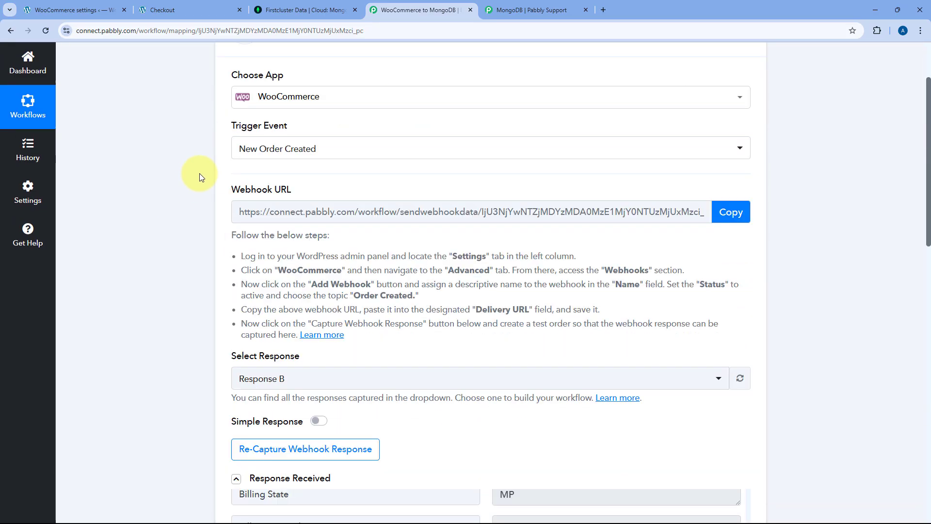
{"action": "scroll", "coordinate": [480, 175], "scroll_direction": "up", "scroll_amount": 2}
{"action": "scroll", "coordinate": [571, 94], "scroll_direction": "down", "scroll_amount": 2}
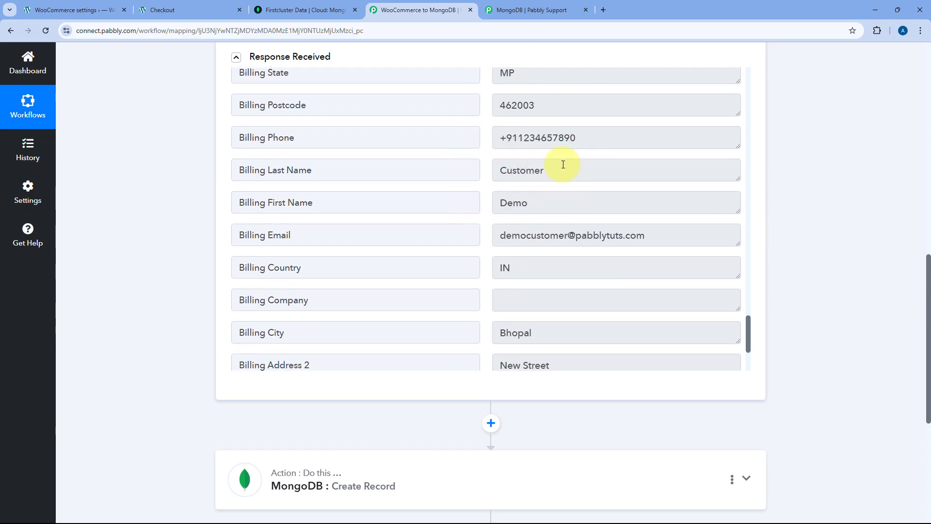
{"action": "scroll", "coordinate": [139, 254], "scroll_direction": "down", "scroll_amount": 2}
{"action": "scroll", "coordinate": [140, 254], "scroll_direction": "down", "scroll_amount": 3}
{"action": "left_click", "coordinate": [439, 231]}
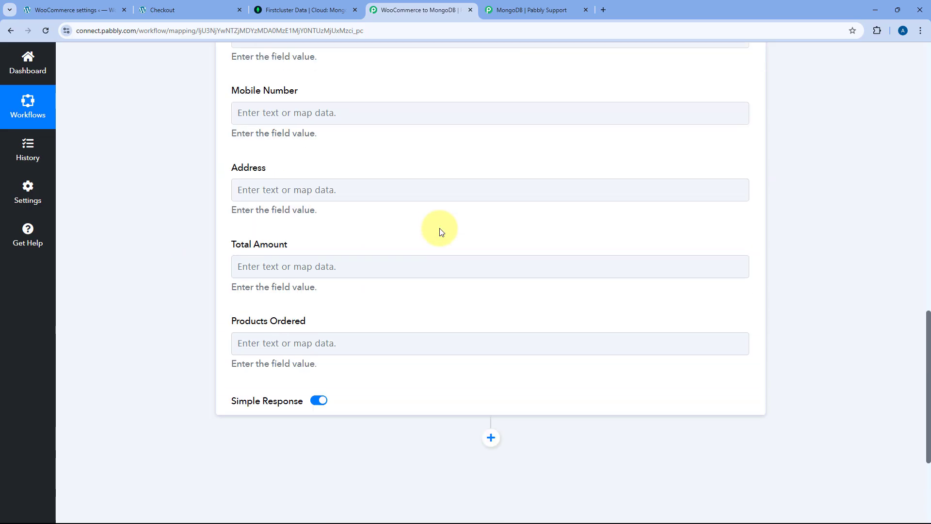
{"action": "scroll", "coordinate": [204, 271], "scroll_direction": "up", "scroll_amount": 12}
{"action": "scroll", "coordinate": [204, 272], "scroll_direction": "down", "scroll_amount": 8}
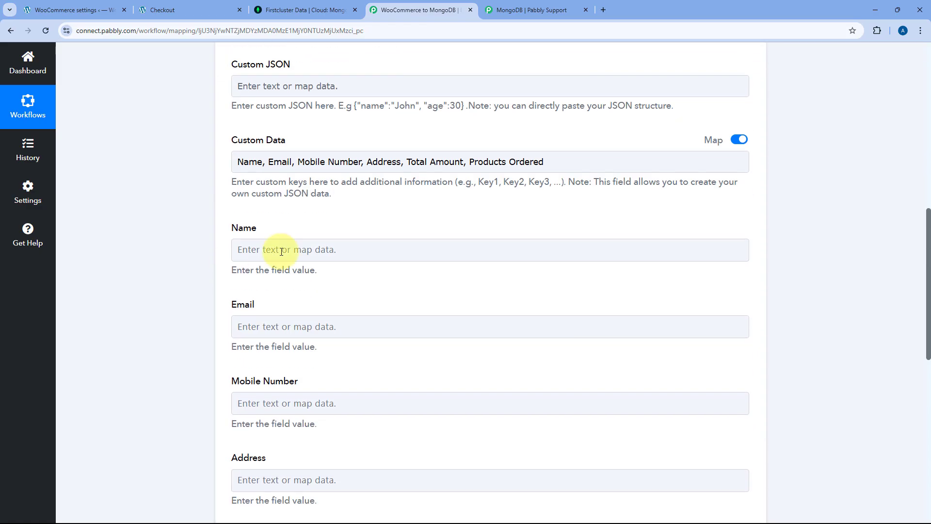
- Map Billing First Name and Billing Last Name into the Name field
{"action": "left_click", "coordinate": [242, 246]}
{"action": "scroll", "coordinate": [271, 200], "scroll_direction": "down", "scroll_amount": 1}
{"action": "left_click", "coordinate": [262, 201]}
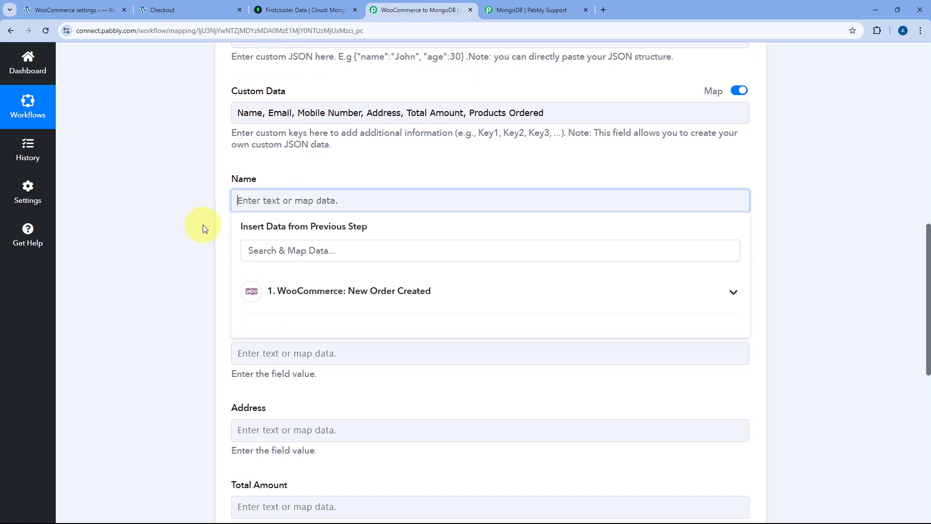
{"action": "scroll", "coordinate": [203, 225], "scroll_direction": "down", "scroll_amount": 2}
{"action": "left_click", "coordinate": [389, 199]}
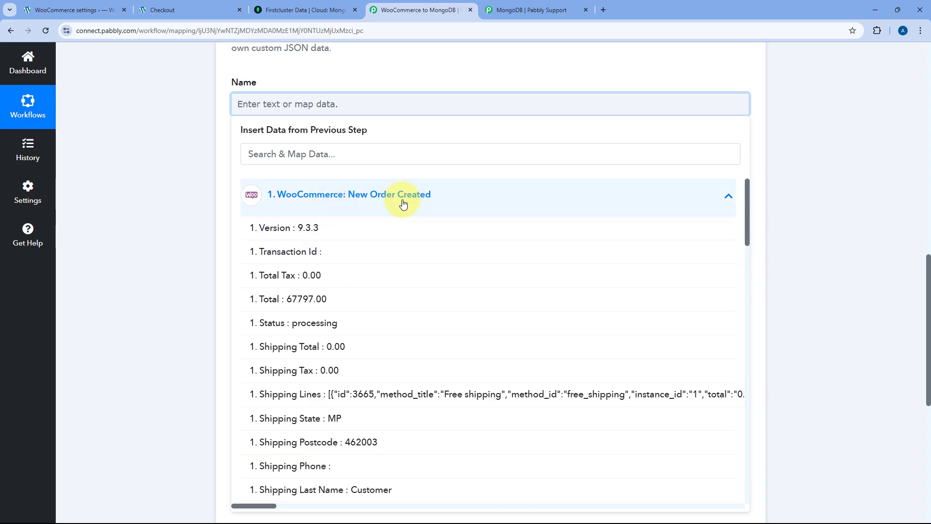
{"action": "left_click", "coordinate": [352, 156]}
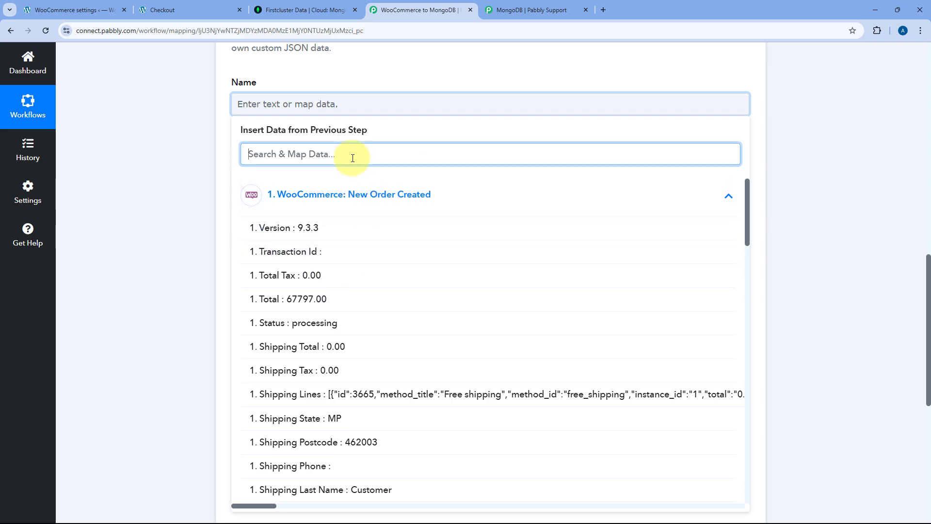
{"action": "type", "text": "Name"}
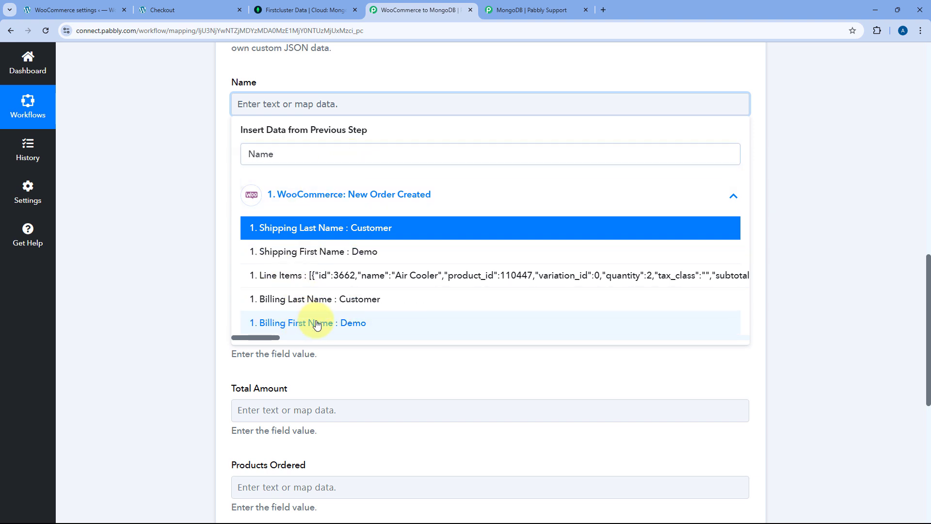
{"action": "left_click", "coordinate": [317, 325]}
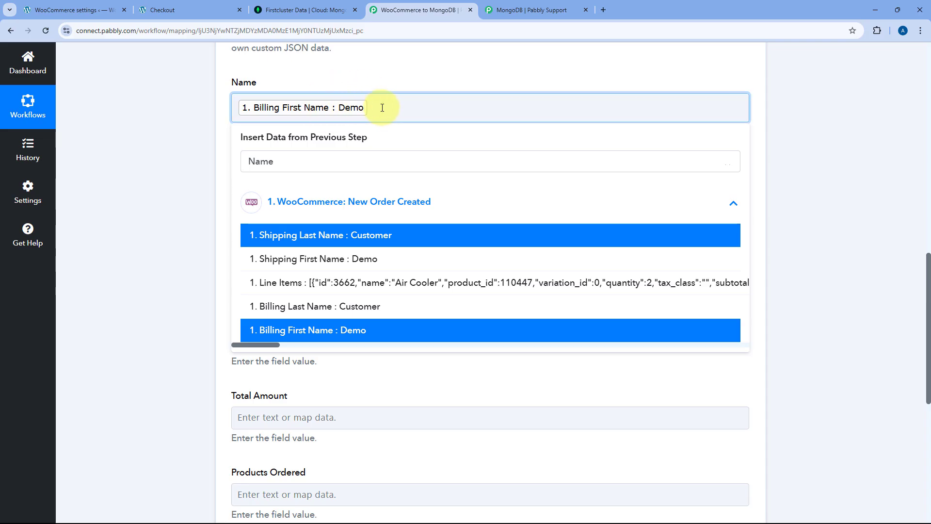
{"action": "left_click", "coordinate": [358, 306]}
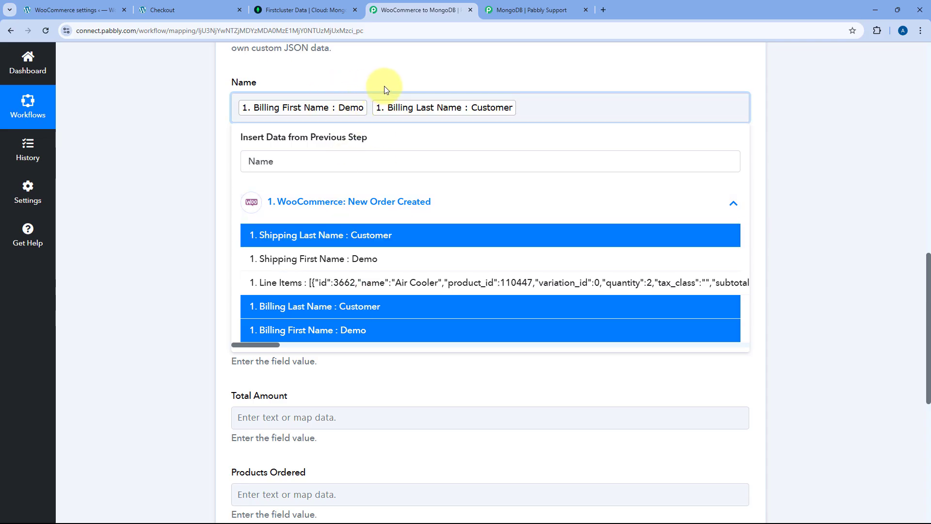
{"action": "left_click", "coordinate": [385, 86]}
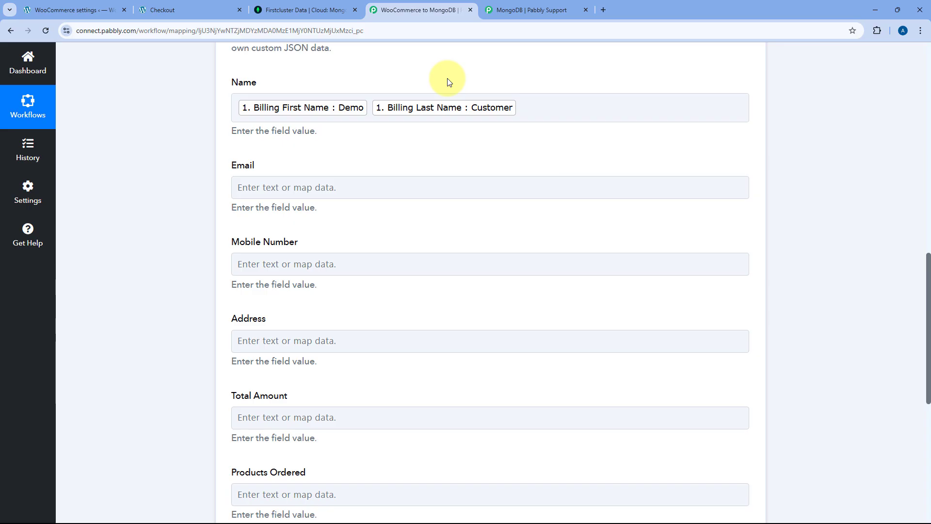
- Map the order's Billing Email into the Email field
{"action": "left_click", "coordinate": [273, 187]}
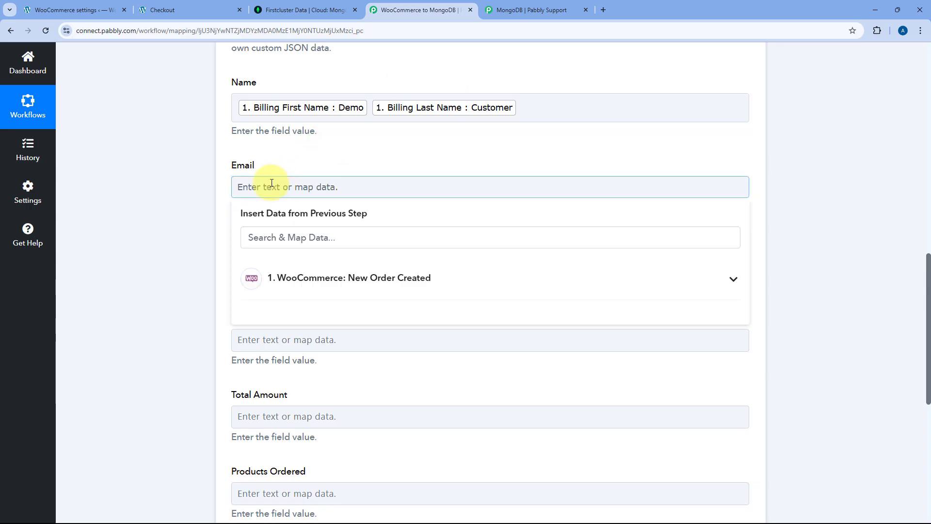
{"action": "left_click", "coordinate": [287, 240]}
{"action": "type", "text": "Emai"}
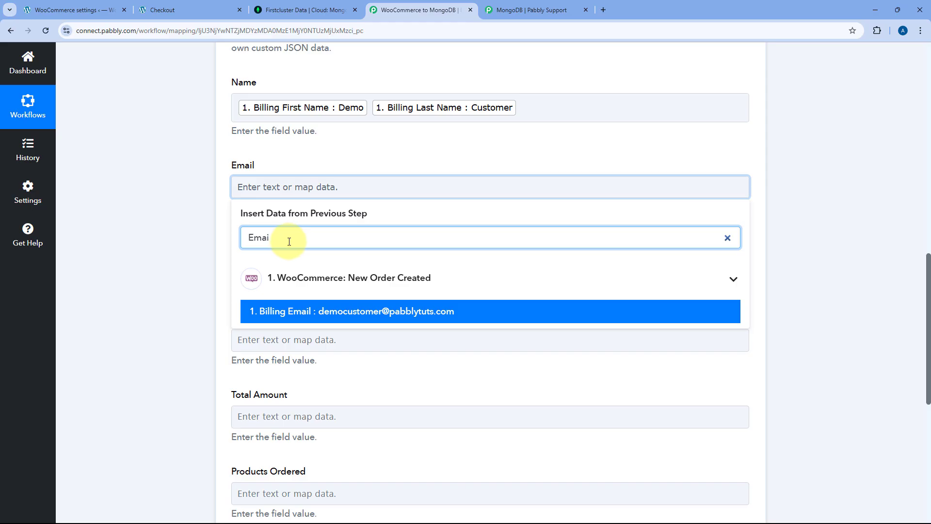
{"action": "left_click", "coordinate": [260, 313]}
{"action": "left_click", "coordinate": [214, 208]}
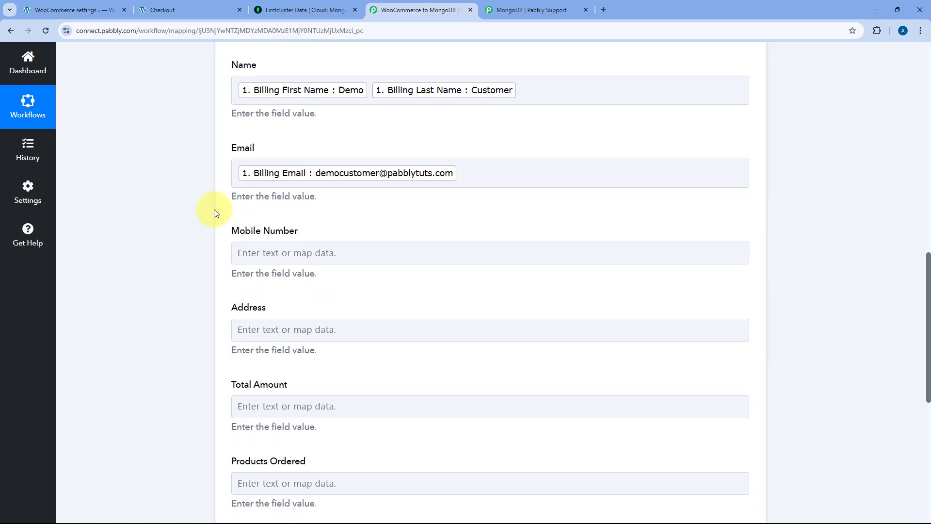
- Map the order's Billing Phone into the Mobile Number field
{"action": "scroll", "coordinate": [216, 204], "scroll_direction": "down", "scroll_amount": 2}
{"action": "left_click", "coordinate": [252, 173]}
{"action": "left_click", "coordinate": [281, 221]}
{"action": "type", "text": "p"}
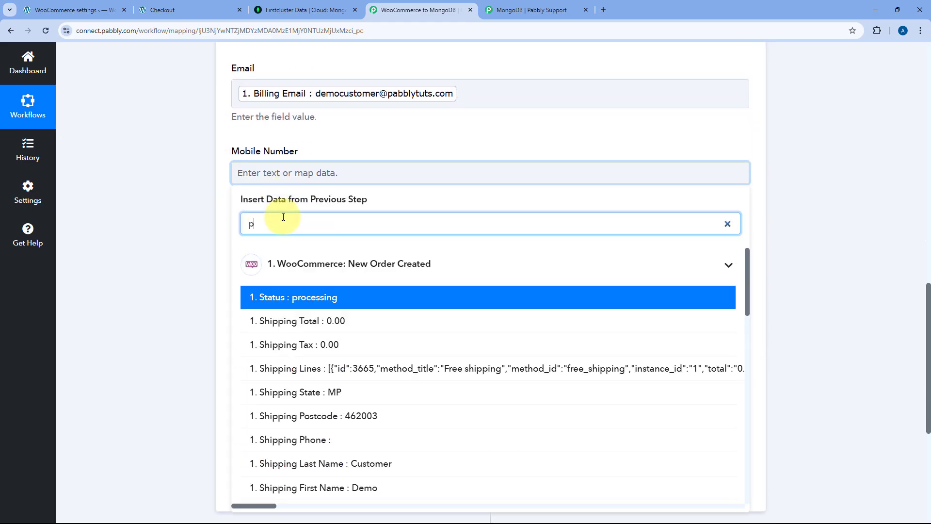
{"action": "key", "text": "BackSpace"}
{"action": "type", "text": "ph"}
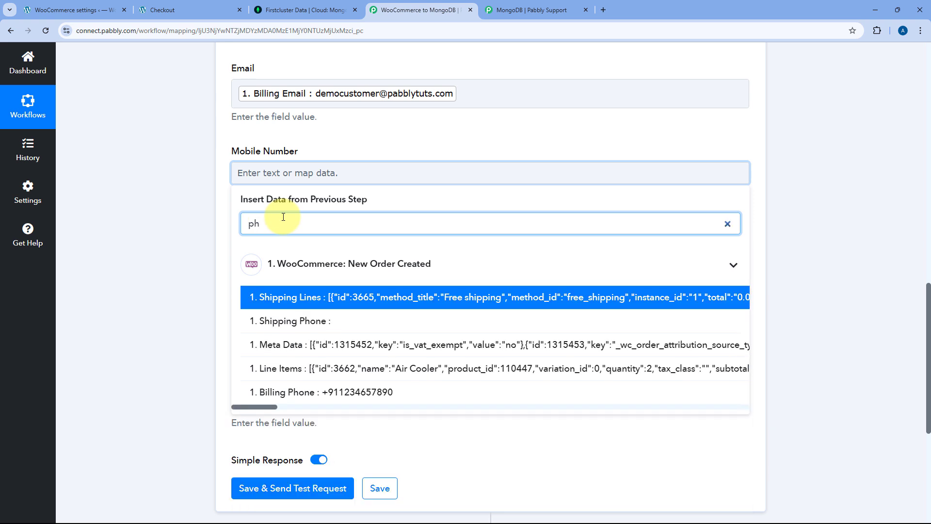
{"action": "left_click", "coordinate": [301, 392]}
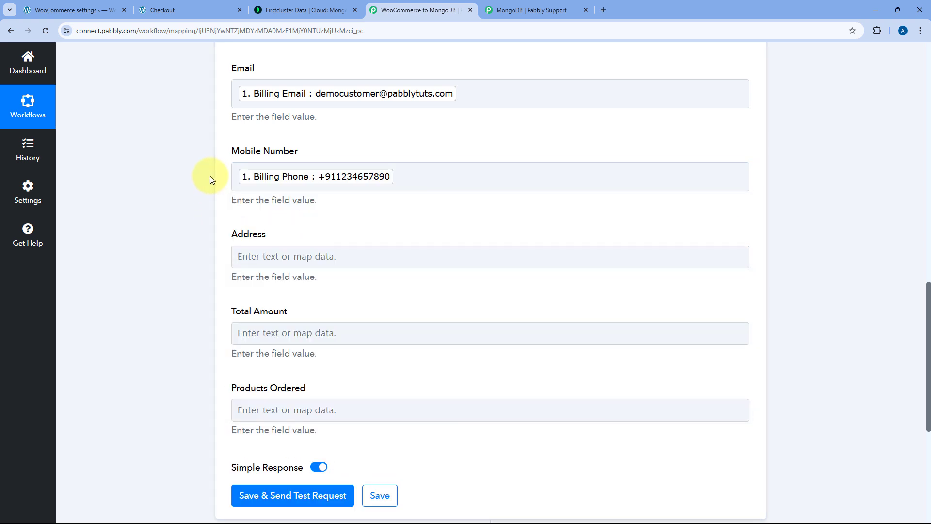
{"action": "scroll", "coordinate": [210, 179], "scroll_direction": "down", "scroll_amount": 1}
- Insert Billing Address 1 and Billing Address 2 into the Address field
{"action": "left_click", "coordinate": [271, 205]}
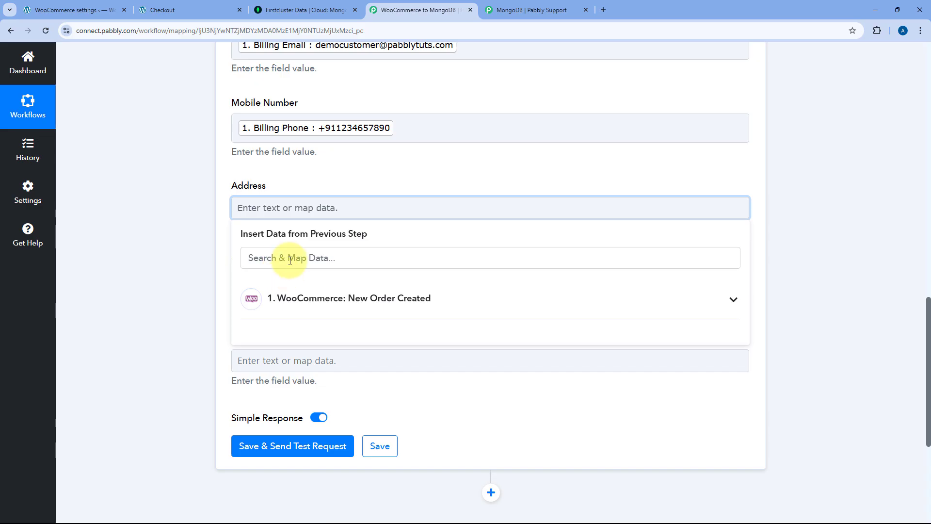
{"action": "left_click", "coordinate": [281, 260]}
{"action": "type", "text": "Add"}
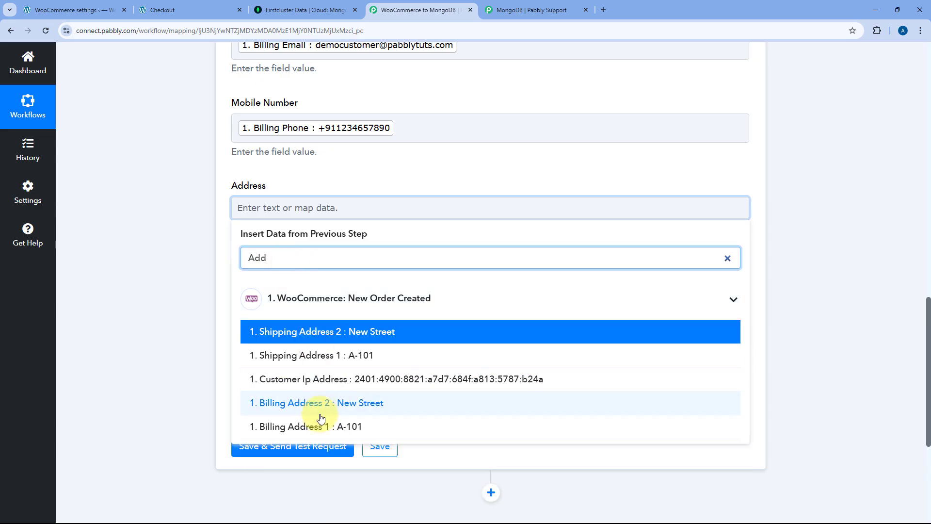
{"action": "left_click", "coordinate": [321, 427]}
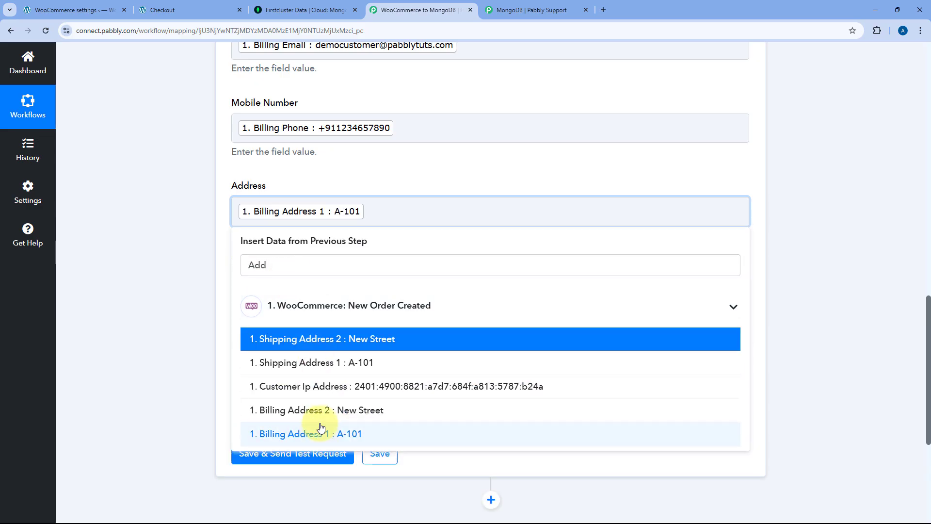
{"action": "left_click", "coordinate": [325, 410]}
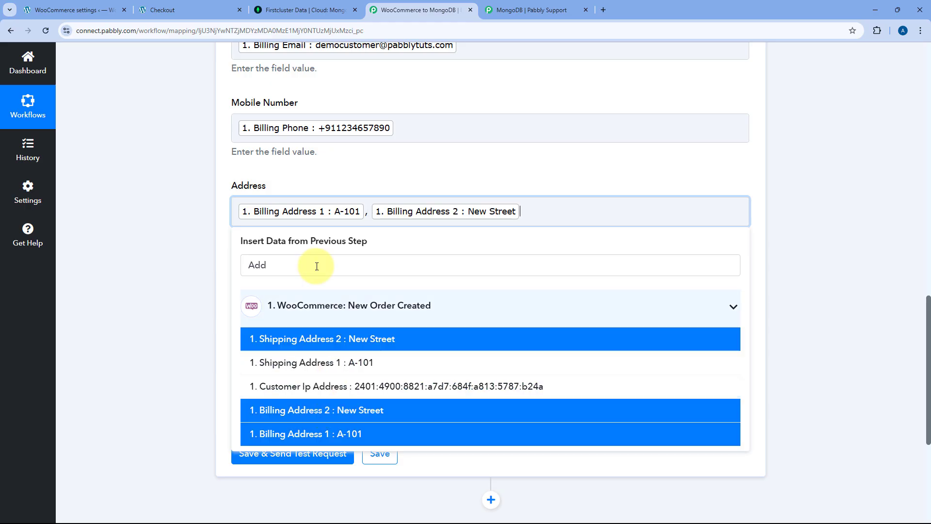
{"action": "left_click", "coordinate": [220, 269]}
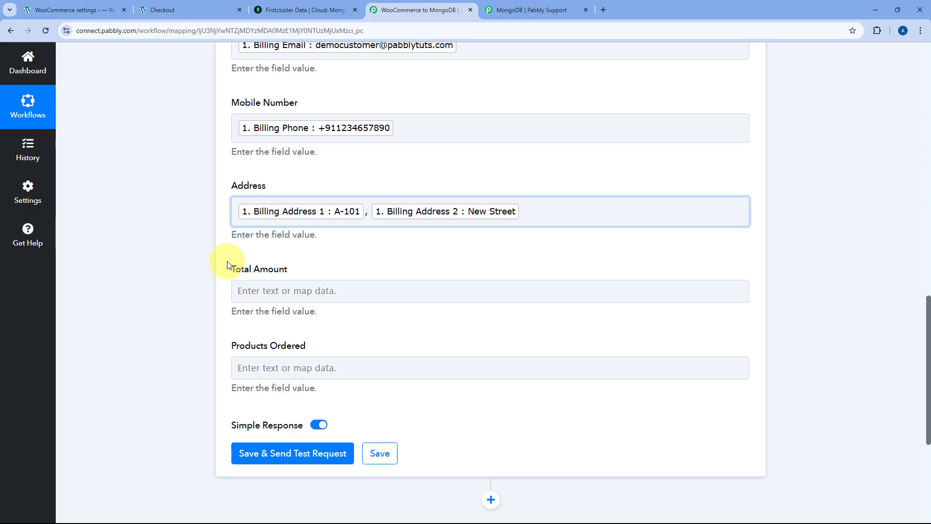
- Append Billing City (Bhopal), Billing State (MP) and Billing Postcode (462003) to Address
{"action": "left_click", "coordinate": [570, 205]}
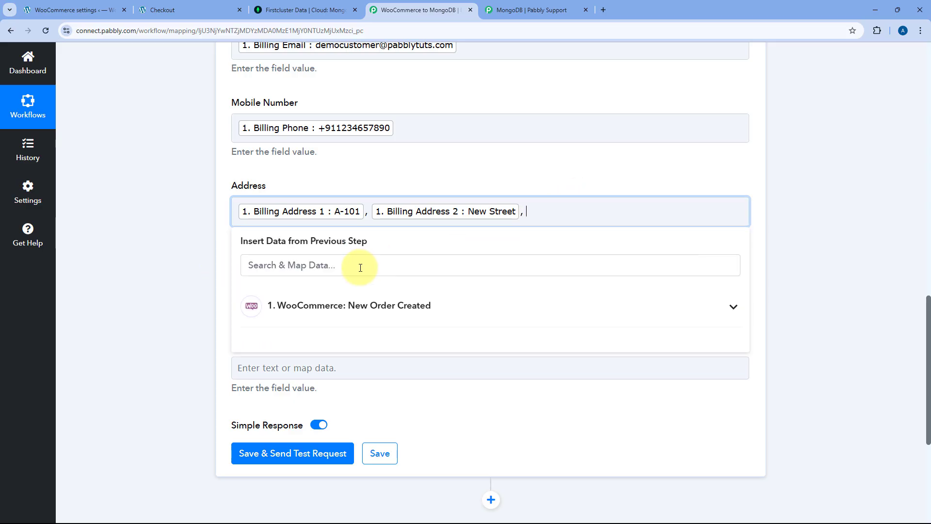
{"action": "left_click", "coordinate": [309, 266]}
{"action": "type", "text": "City"}
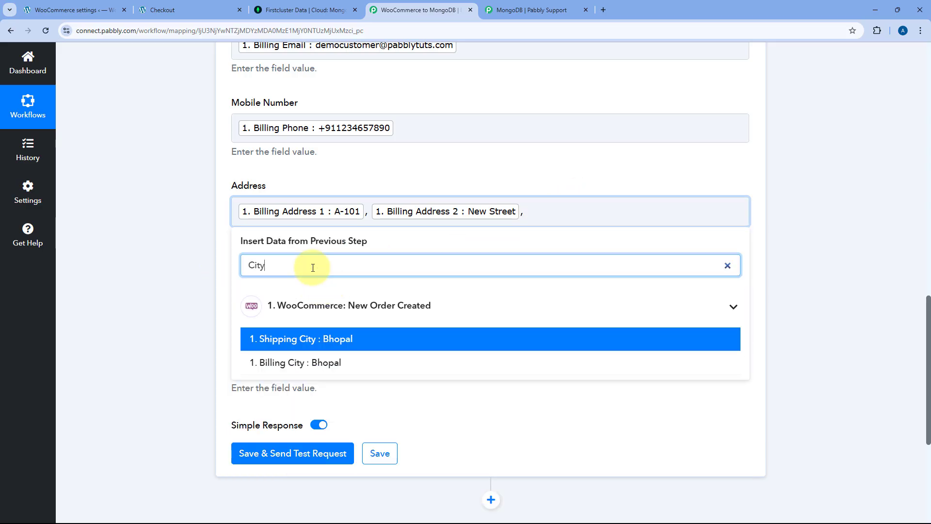
{"action": "left_click", "coordinate": [315, 362]}
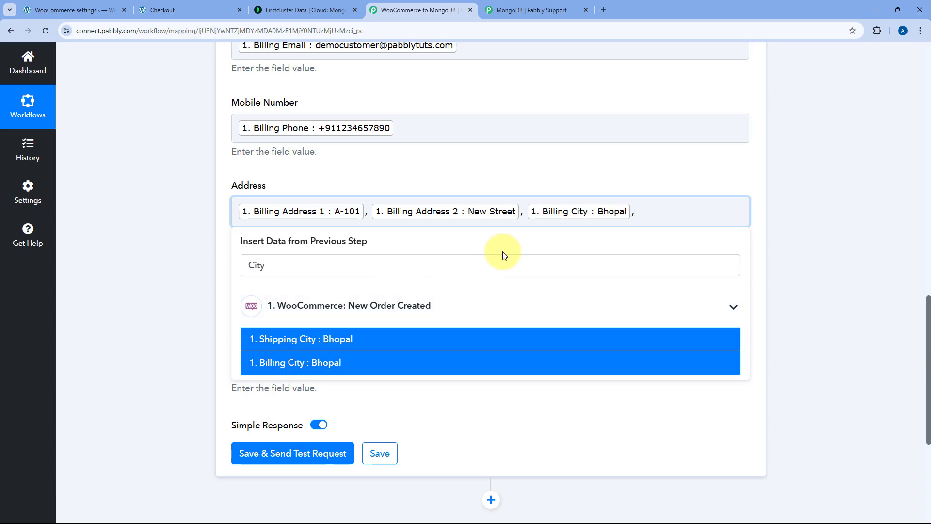
{"action": "left_click", "coordinate": [430, 270]}
{"action": "type", "text": "Stat"}
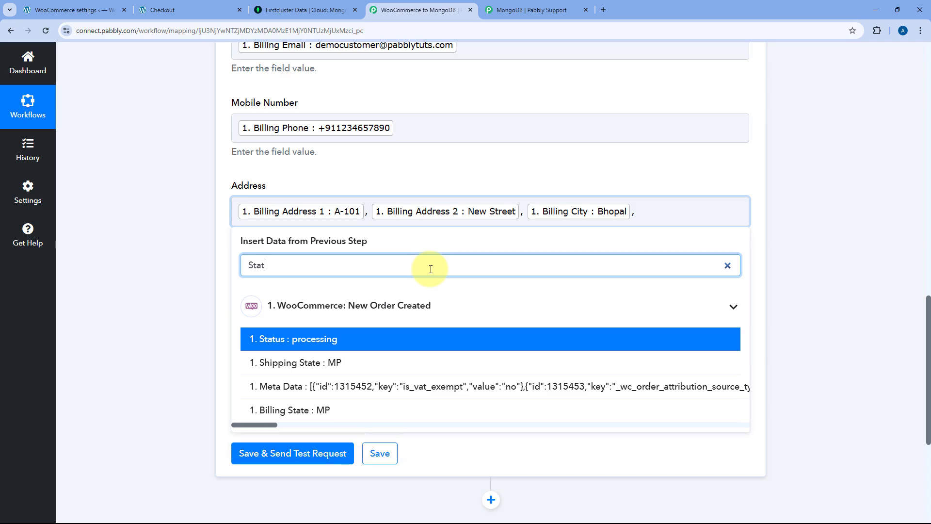
{"action": "left_click", "coordinate": [319, 412]}
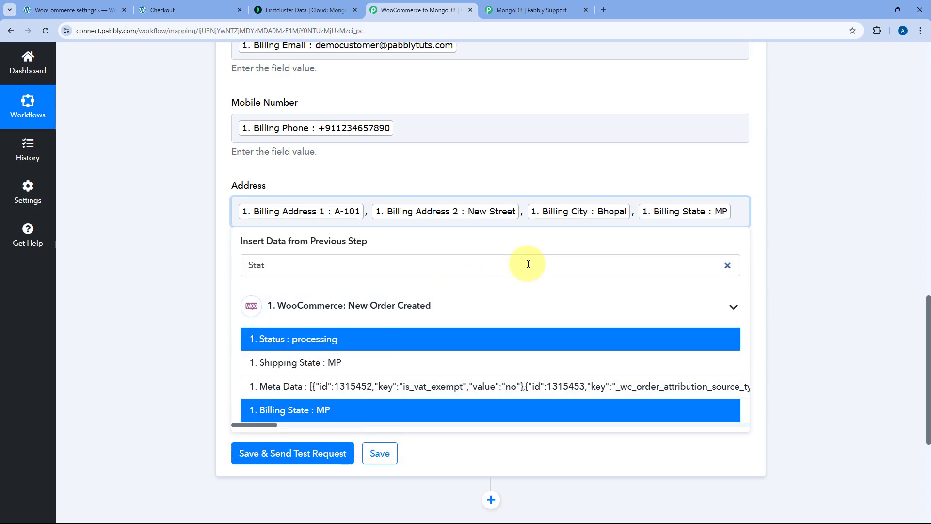
{"action": "left_click", "coordinate": [292, 260]}
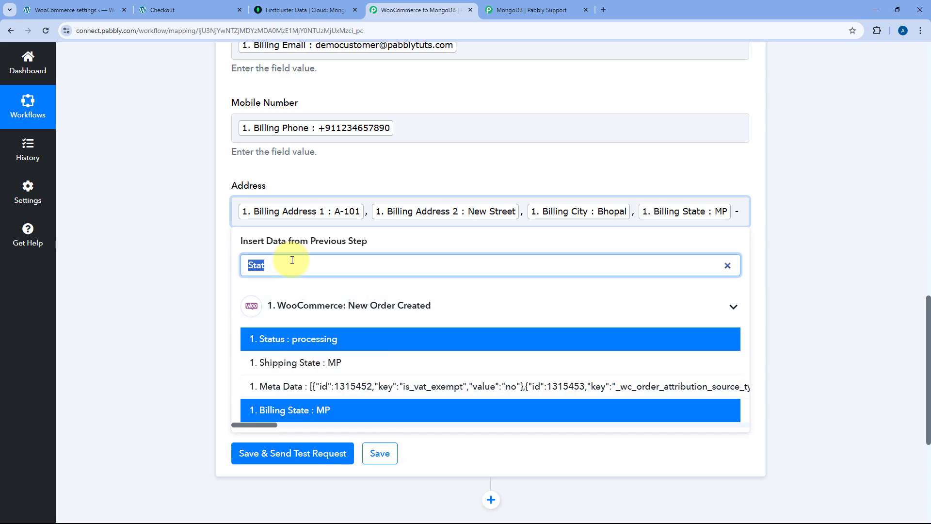
{"action": "type", "text": "Pos"}
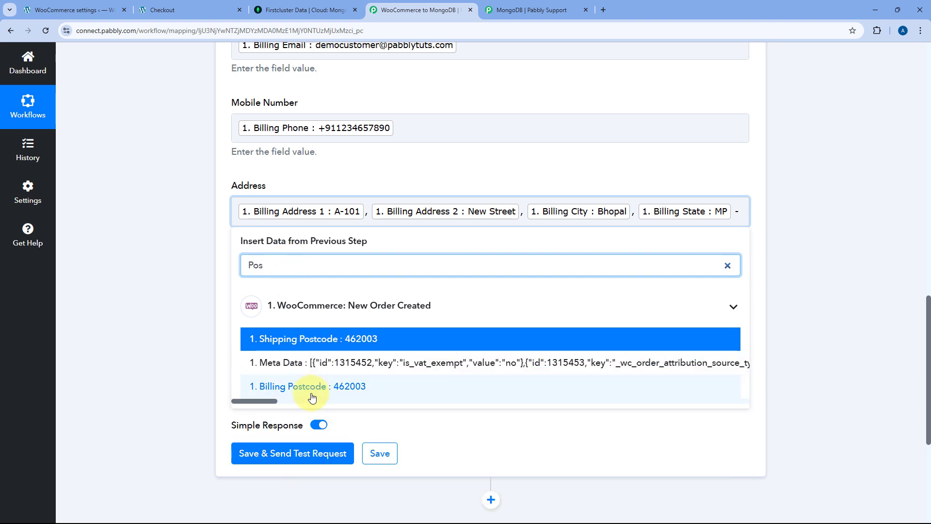
{"action": "left_click", "coordinate": [310, 387]}
{"action": "left_click", "coordinate": [184, 249]}
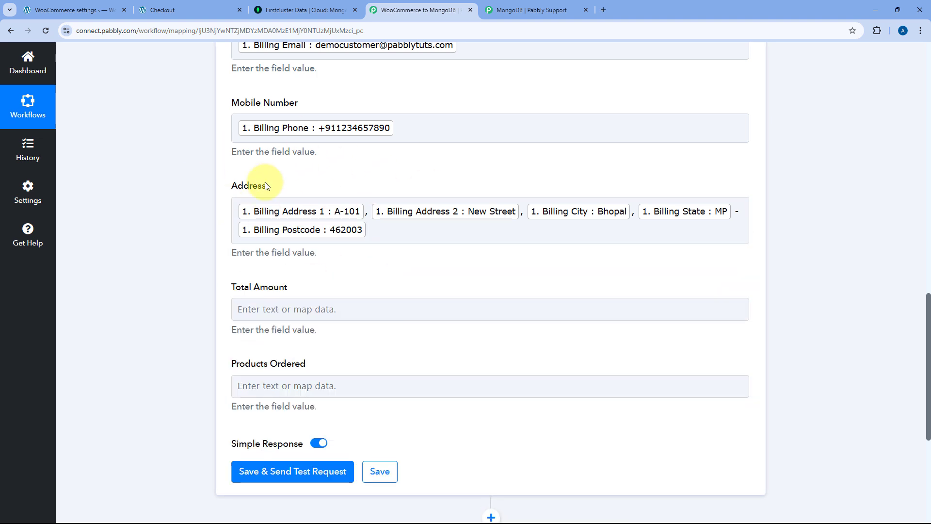
{"action": "left_click", "coordinate": [301, 309]}
- Map the order Total (67797.00) into the Total Amount field
{"action": "left_click", "coordinate": [290, 398]}
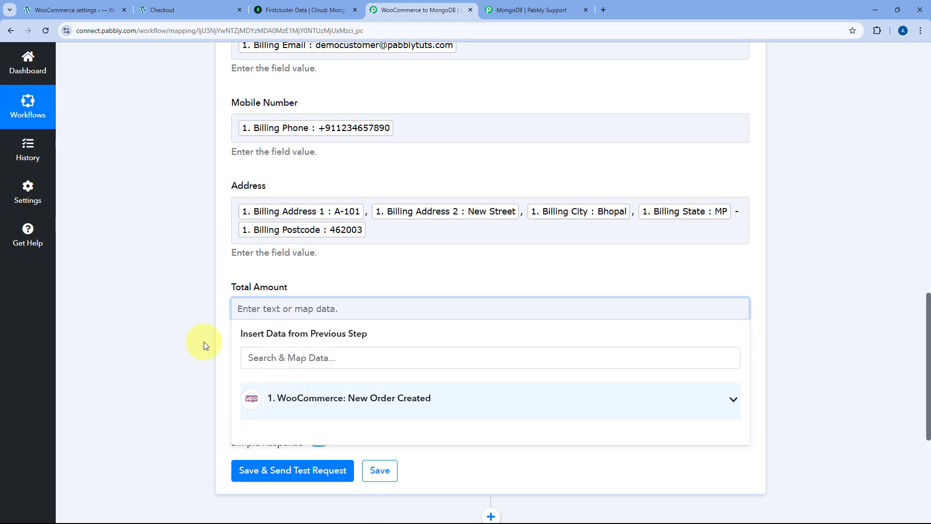
{"action": "scroll", "coordinate": [167, 292], "scroll_direction": "down", "scroll_amount": 4}
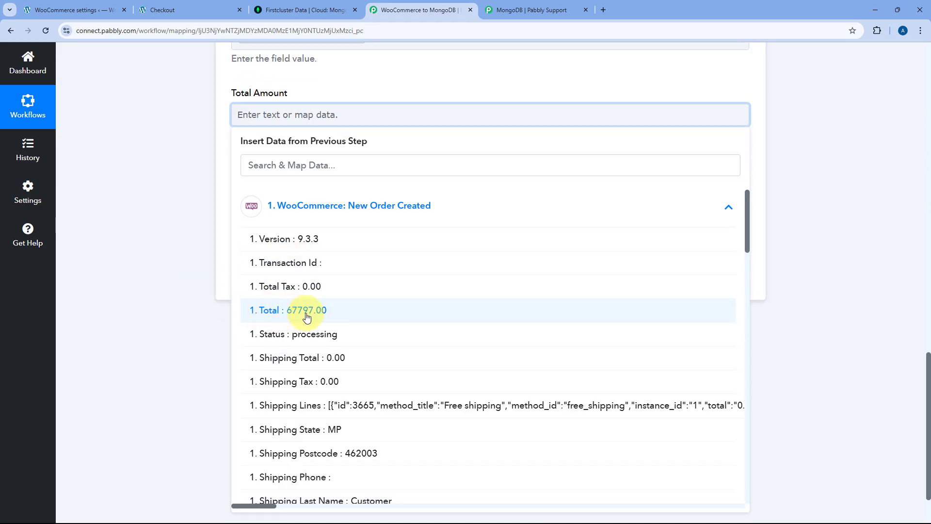
{"action": "left_click", "coordinate": [275, 320]}
{"action": "left_click", "coordinate": [185, 121]}
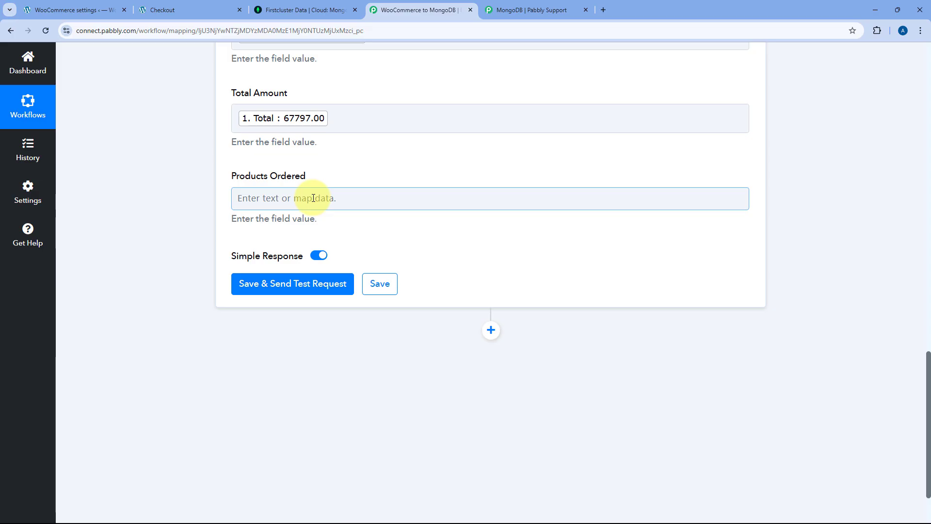
- Map the order's Line Items into the Products Ordered field
{"action": "left_click", "coordinate": [313, 198]}
{"action": "scroll", "coordinate": [243, 200], "scroll_direction": "down", "scroll_amount": 2}
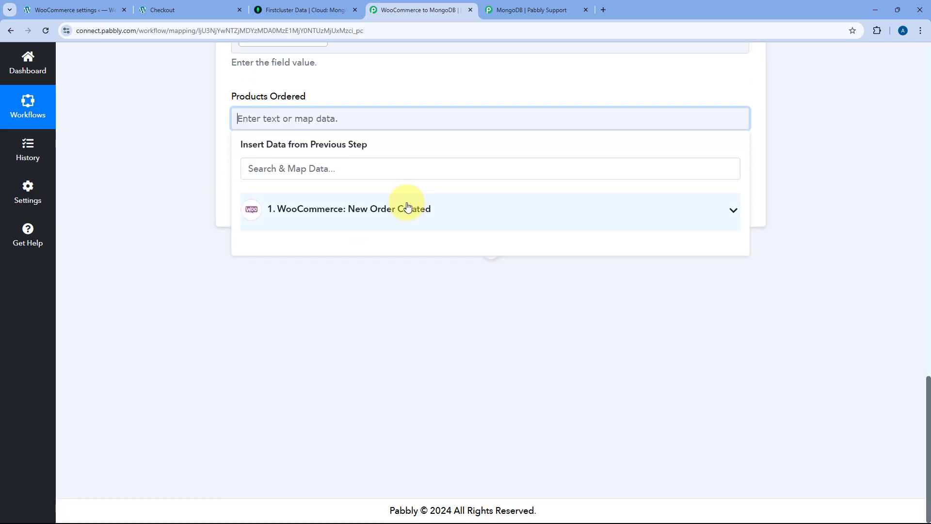
{"action": "left_click", "coordinate": [320, 204]}
{"action": "scroll", "coordinate": [382, 271], "scroll_direction": "down", "scroll_amount": 10}
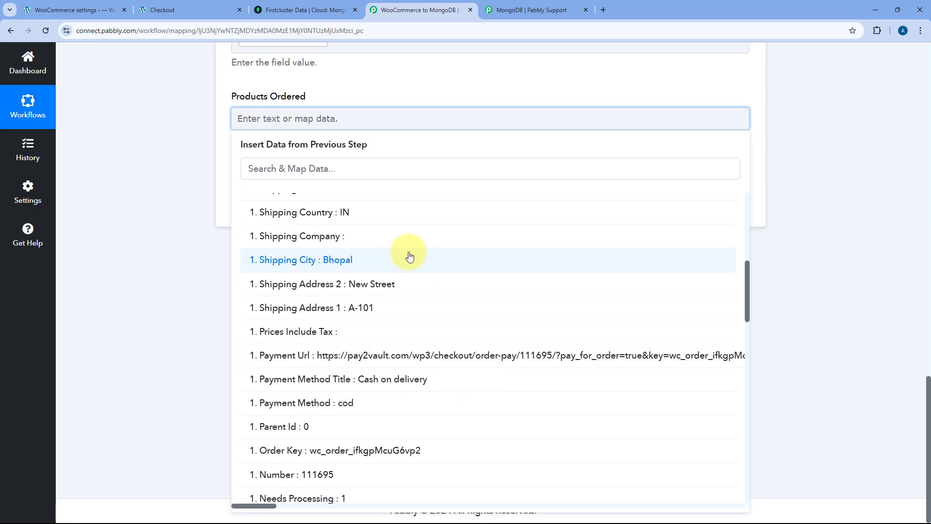
{"action": "scroll", "coordinate": [413, 249], "scroll_direction": "down", "scroll_amount": 3}
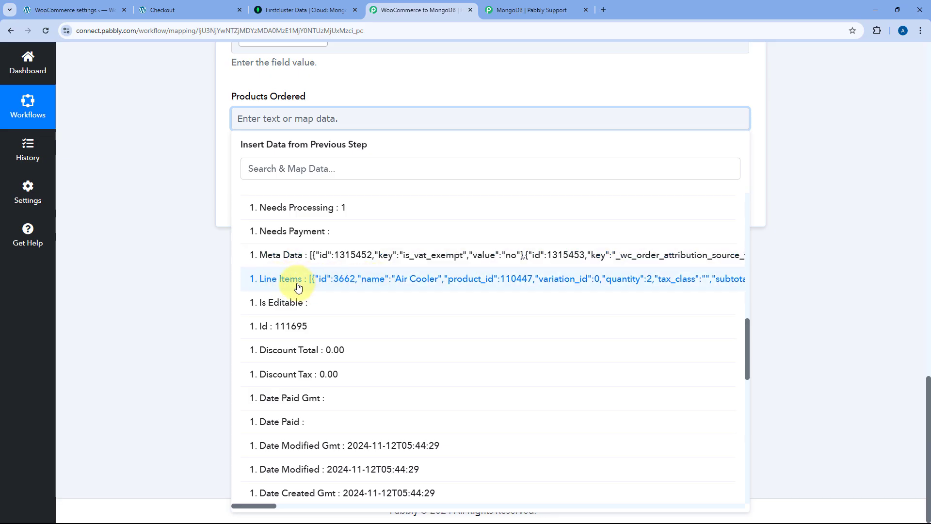
{"action": "left_click", "coordinate": [297, 281]}
{"action": "left_click", "coordinate": [194, 165]}
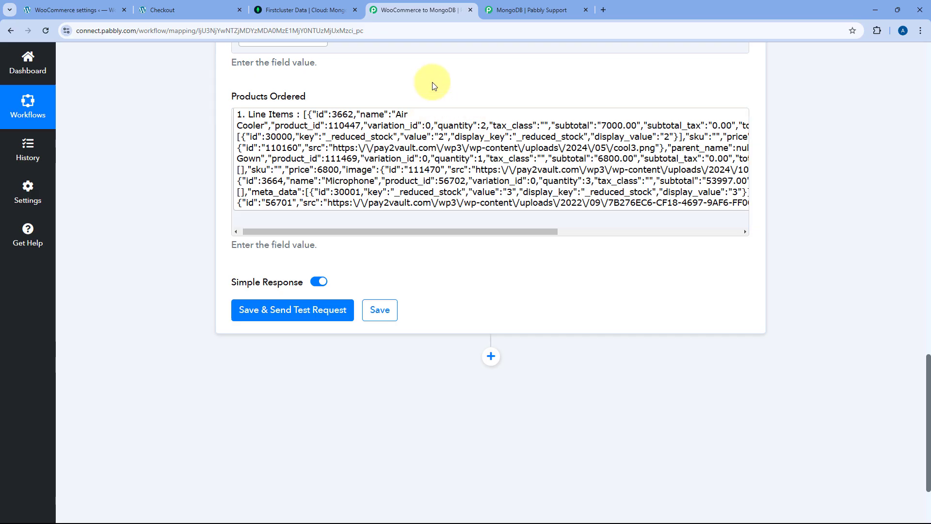
- Review the list of Custom Data keys in the Create Record action
{"action": "scroll", "coordinate": [388, 117], "scroll_direction": "up", "scroll_amount": 1}
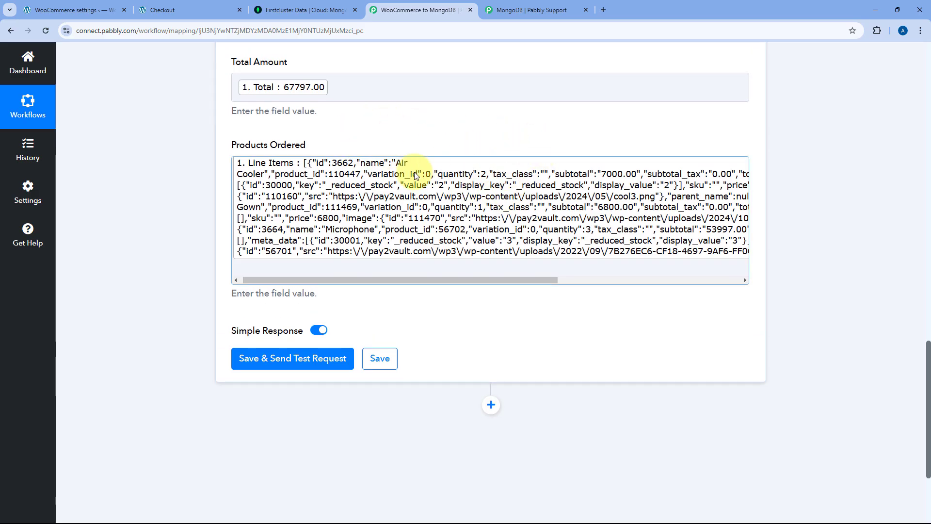
{"action": "scroll", "coordinate": [373, 156], "scroll_direction": "up", "scroll_amount": 2}
{"action": "scroll", "coordinate": [379, 161], "scroll_direction": "up", "scroll_amount": 9}
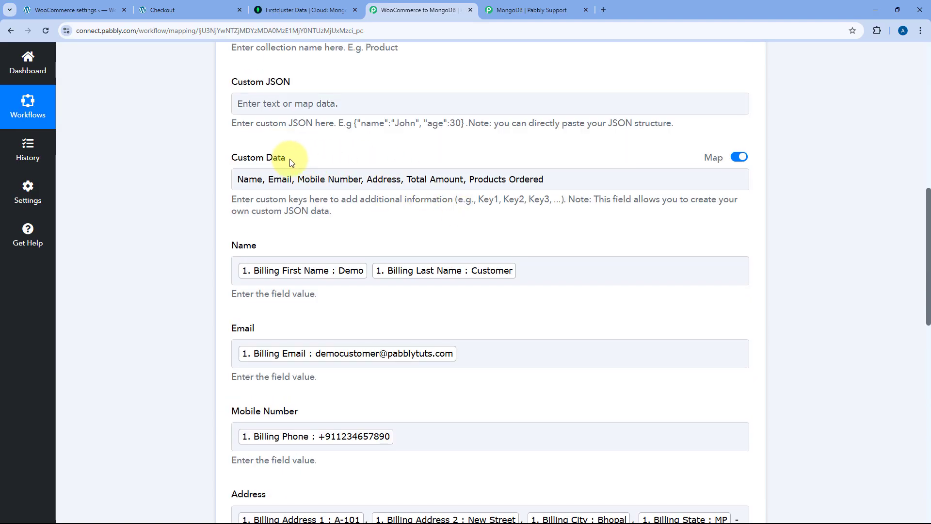
{"action": "left_click", "coordinate": [246, 179]}
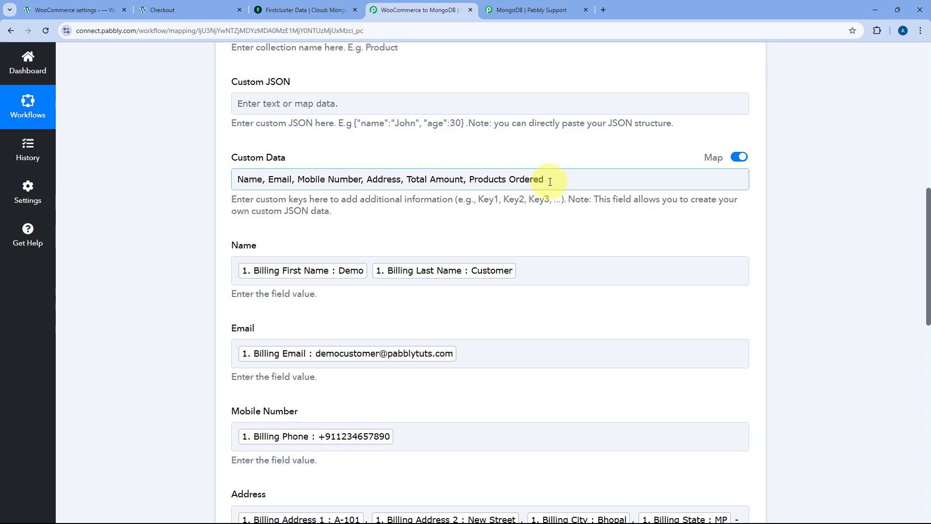
{"action": "left_click", "coordinate": [370, 214]}
{"action": "scroll", "coordinate": [339, 194], "scroll_direction": "down", "scroll_amount": 2}
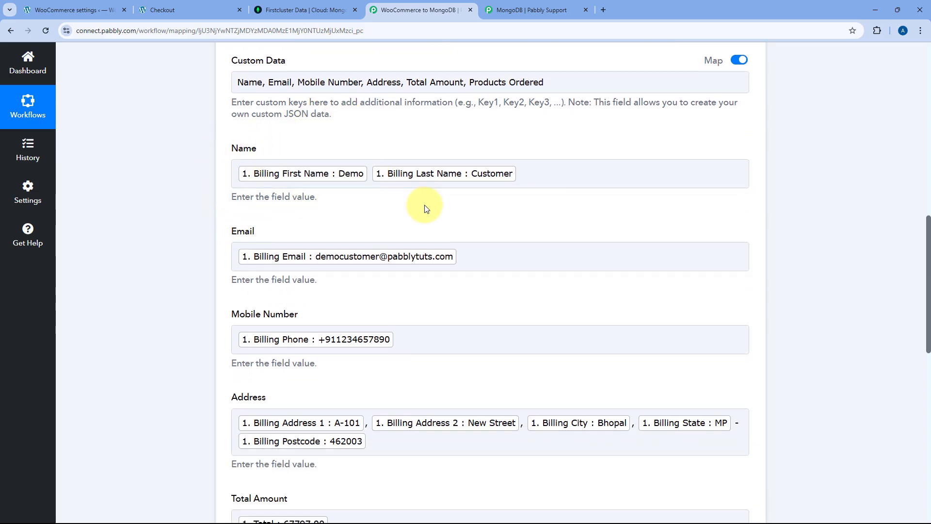
{"action": "scroll", "coordinate": [329, 209], "scroll_direction": "down", "scroll_amount": 9}
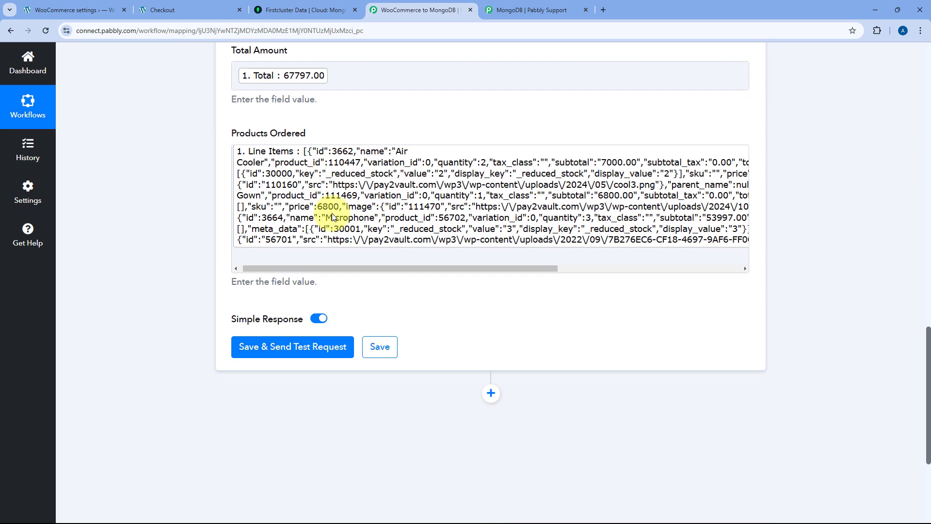
- Save and send a test request, confirming 'Record created successfully!', then return to Atlas
{"action": "scroll", "coordinate": [334, 216], "scroll_direction": "down", "scroll_amount": 2}
{"action": "left_click", "coordinate": [301, 262]}
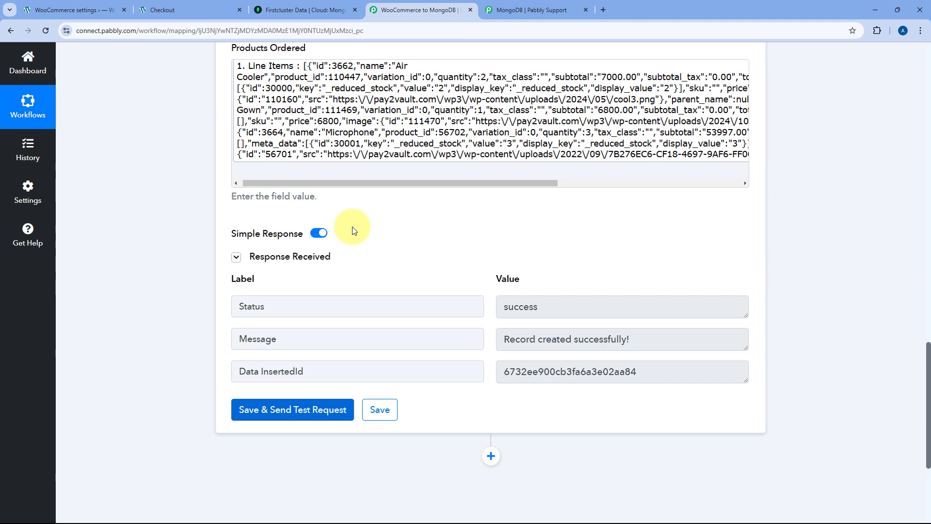
{"action": "scroll", "coordinate": [413, 194], "scroll_direction": "up", "scroll_amount": 4}
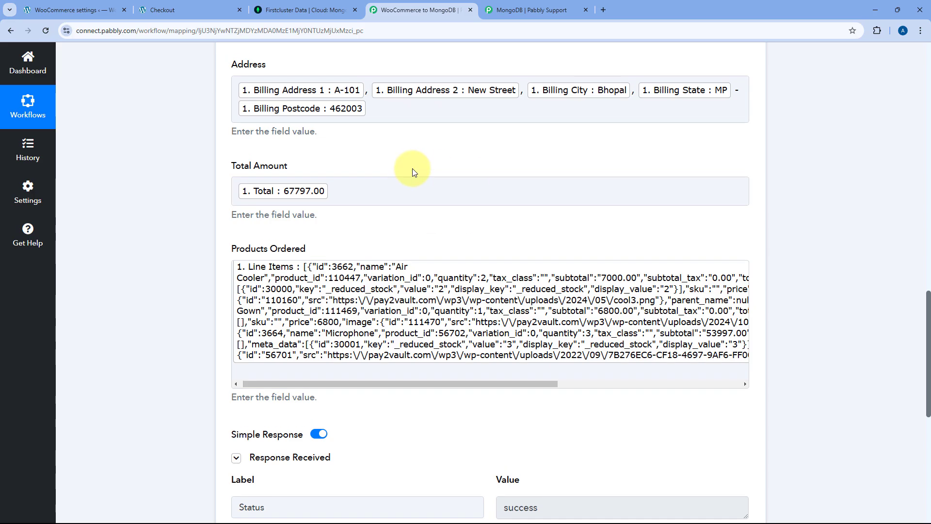
{"action": "scroll", "coordinate": [412, 172], "scroll_direction": "up", "scroll_amount": 7}
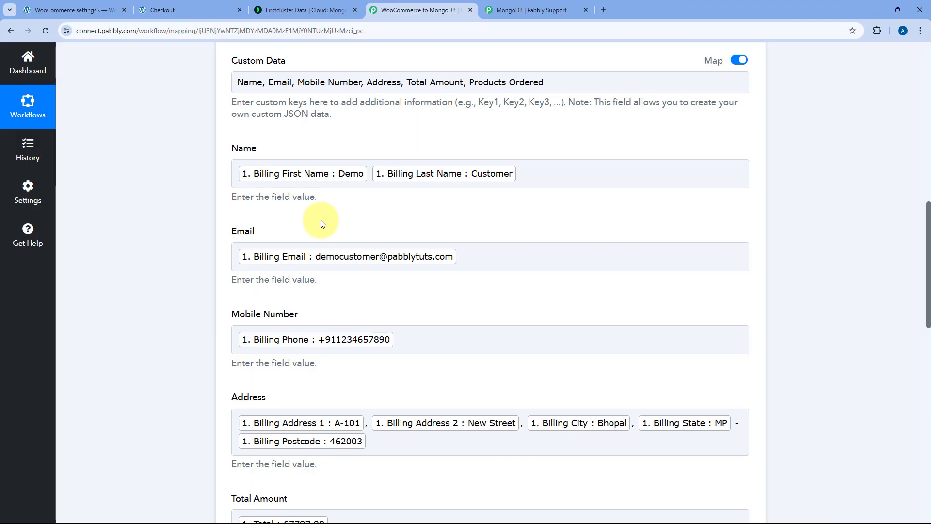
{"action": "scroll", "coordinate": [321, 223], "scroll_direction": "down", "scroll_amount": 5}
{"action": "scroll", "coordinate": [321, 219], "scroll_direction": "down", "scroll_amount": 1}
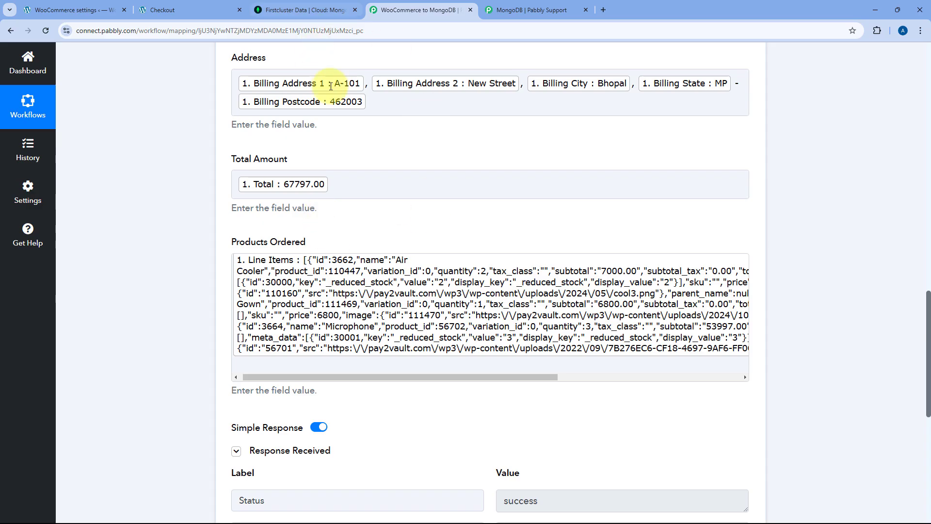
{"action": "left_click", "coordinate": [303, 10]}
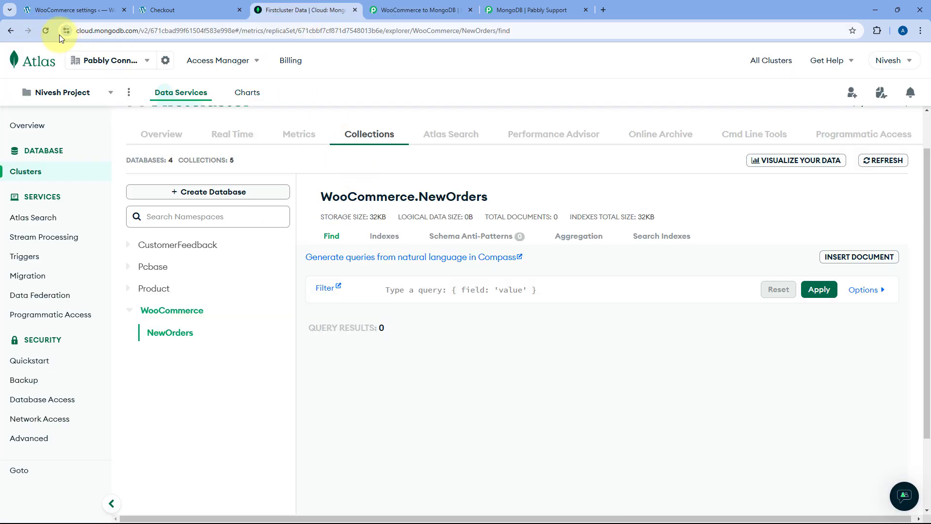
- Reload NewOrders and check the stored customer name and Total Amount 67797.00
{"action": "left_click", "coordinate": [46, 31]}
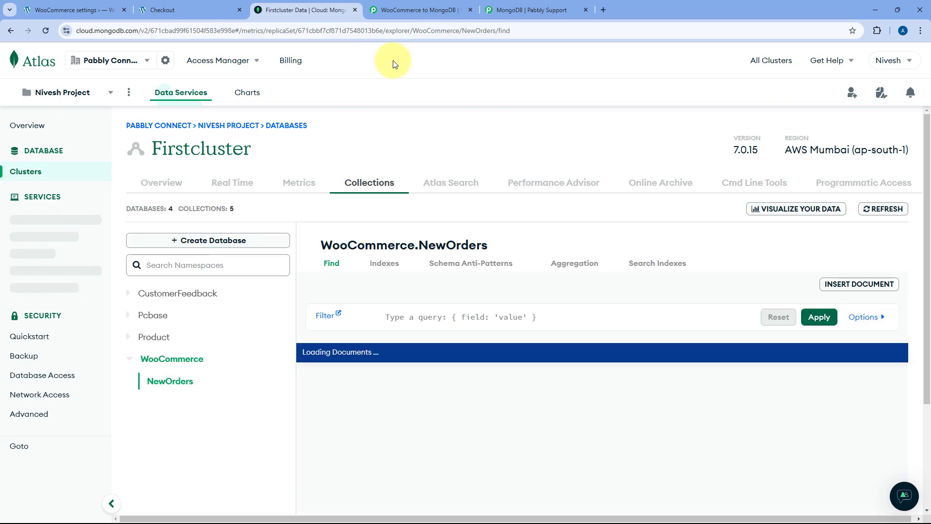
{"action": "scroll", "coordinate": [419, 243], "scroll_direction": "down", "scroll_amount": 3}
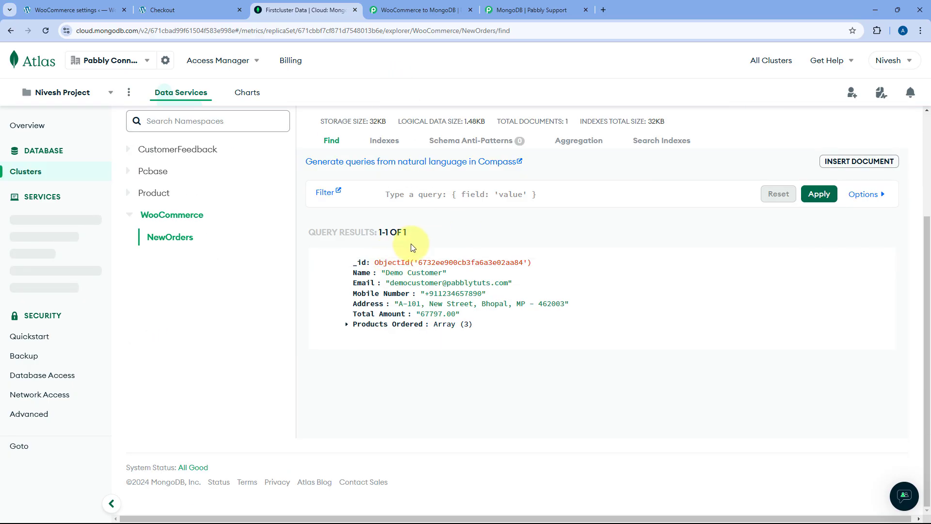
{"action": "mouse_move", "coordinate": [431, 261]}
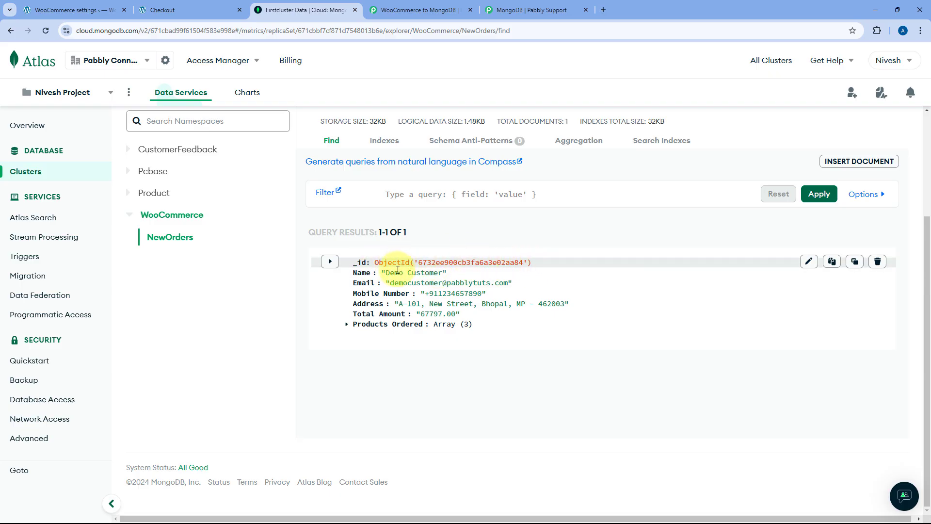
{"action": "left_click_drag", "start_coordinate": [385, 272], "coordinate": [534, 315]}
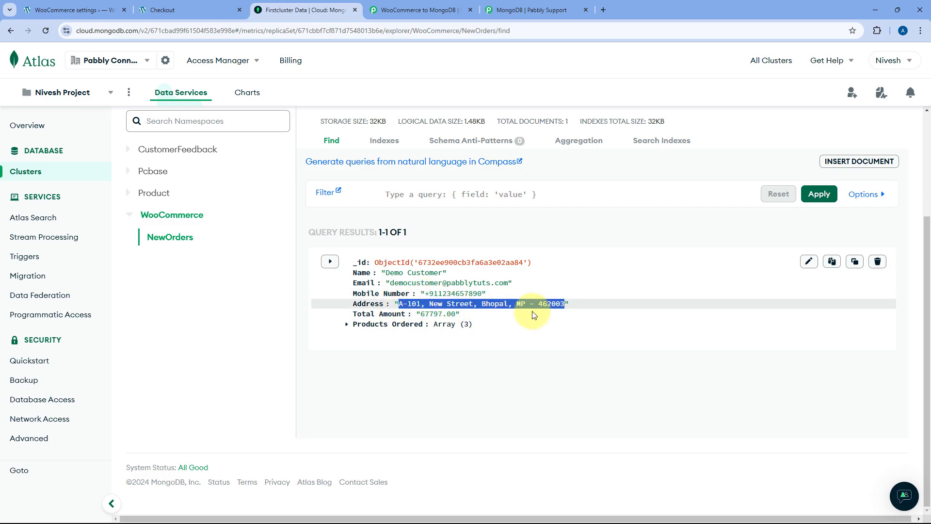
{"action": "left_click_drag", "start_coordinate": [421, 315], "coordinate": [456, 315]}
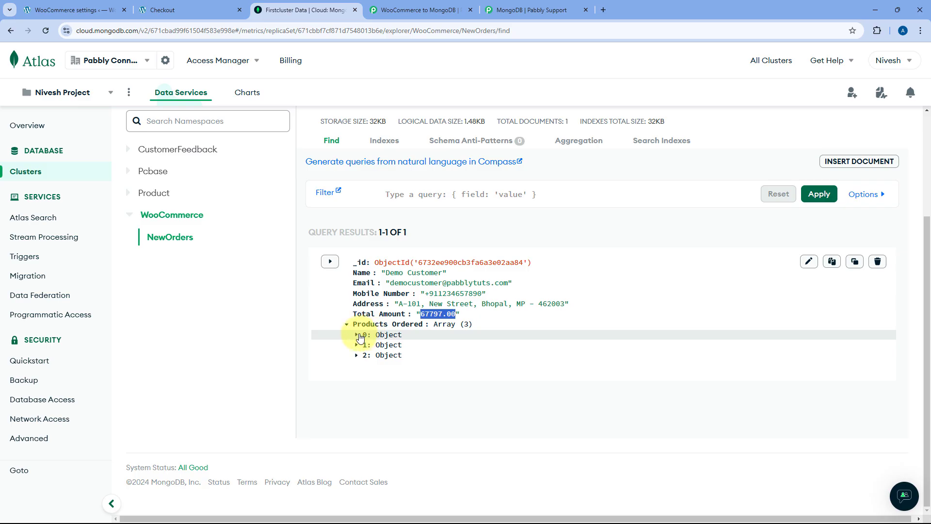
- Expand the three Products Ordered items, including Designer Evening Gown and Microphone
{"action": "left_click", "coordinate": [358, 336]}
{"action": "scroll", "coordinate": [436, 307], "scroll_direction": "down", "scroll_amount": 1}
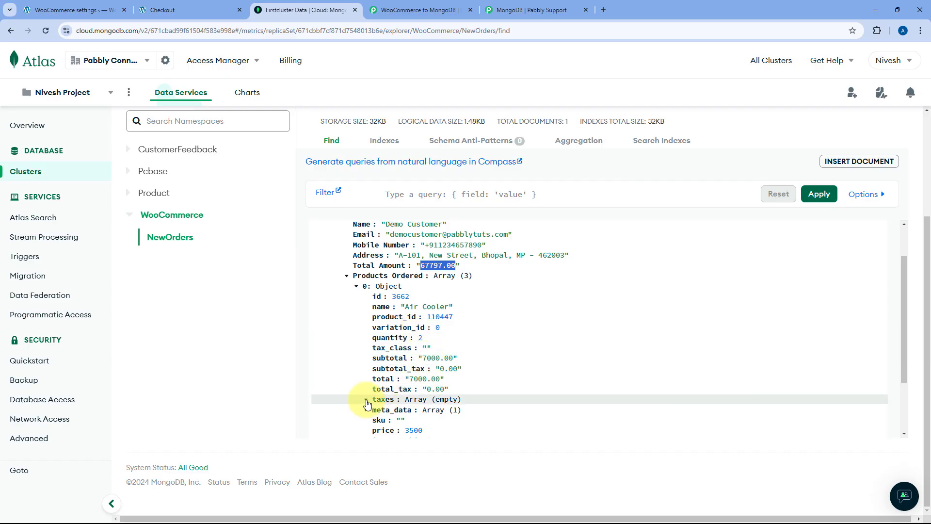
{"action": "scroll", "coordinate": [369, 340], "scroll_direction": "down", "scroll_amount": 2}
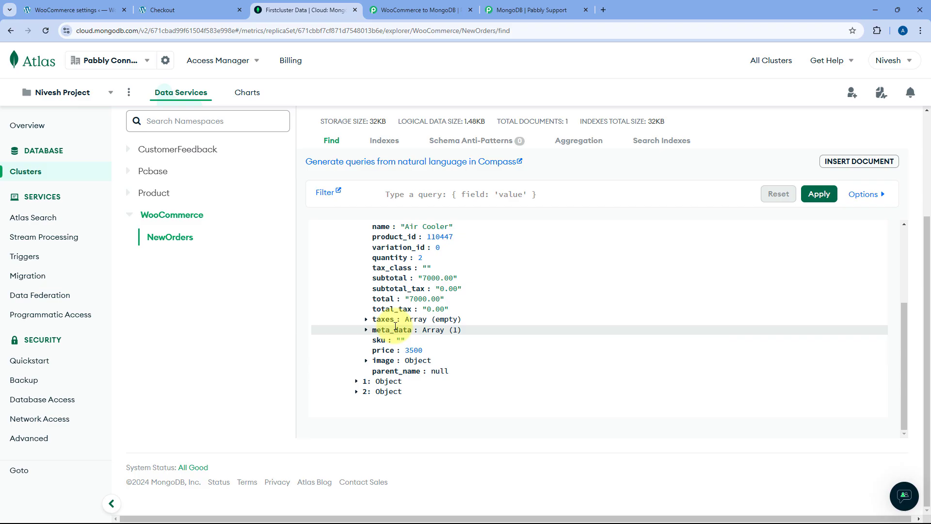
{"action": "left_click", "coordinate": [357, 382]}
{"action": "scroll", "coordinate": [383, 349], "scroll_direction": "down", "scroll_amount": 4}
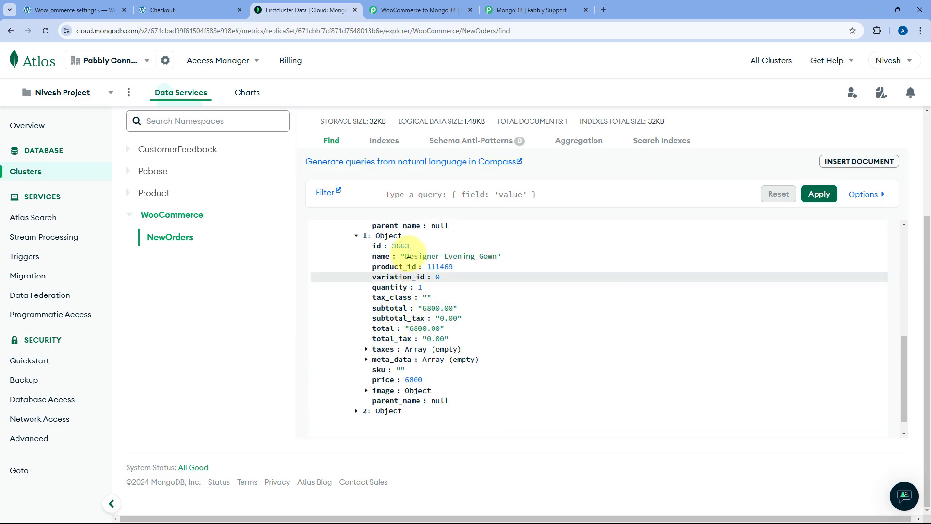
{"action": "left_click", "coordinate": [357, 411]}
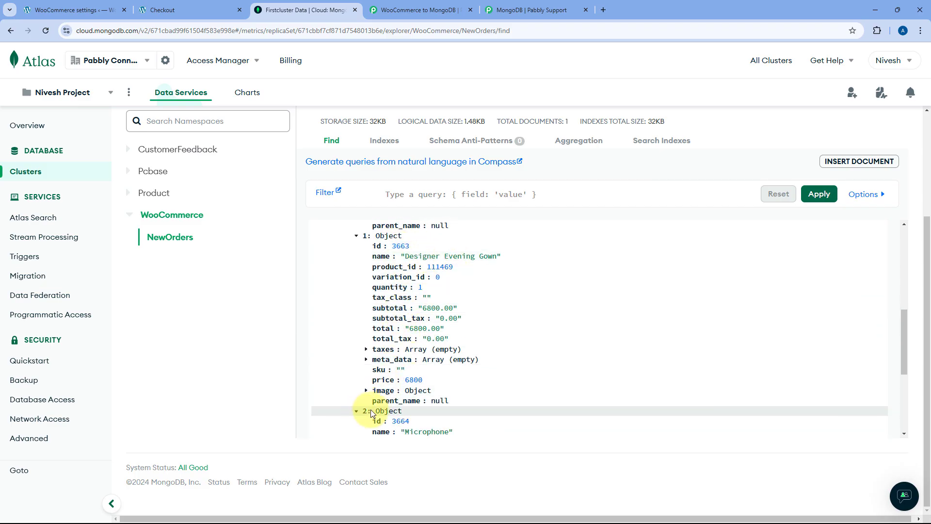
{"action": "scroll", "coordinate": [442, 353], "scroll_direction": "down", "scroll_amount": 3}
{"action": "scroll", "coordinate": [441, 352], "scroll_direction": "up", "scroll_amount": 10}
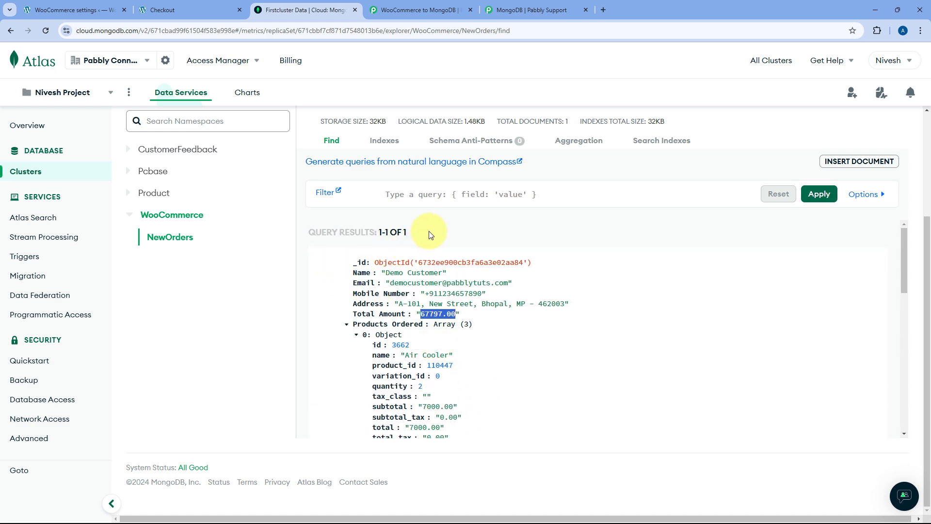
- Return to the Pabbly workflow, then switch to the store's checkout tab
{"action": "left_click", "coordinate": [439, 5]}
{"action": "scroll", "coordinate": [397, 164], "scroll_direction": "up", "scroll_amount": 15}
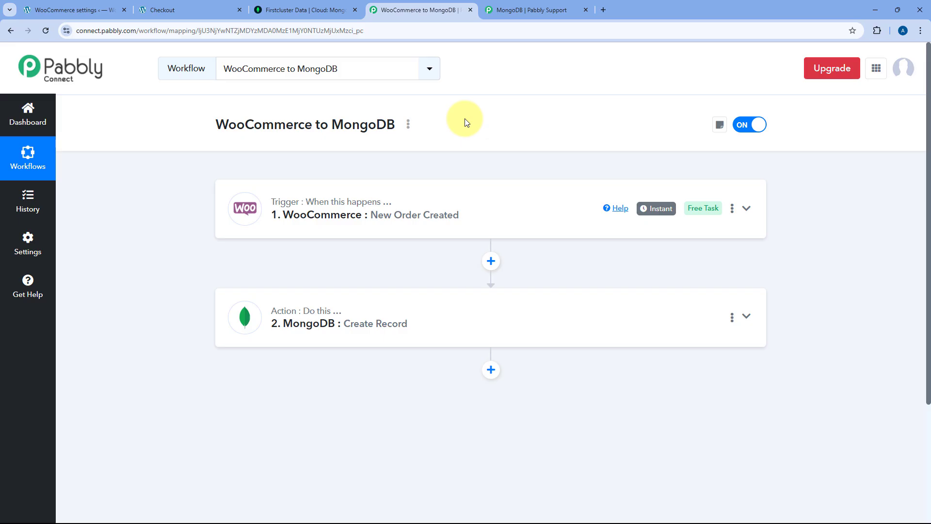
{"action": "left_click", "coordinate": [194, 10]}
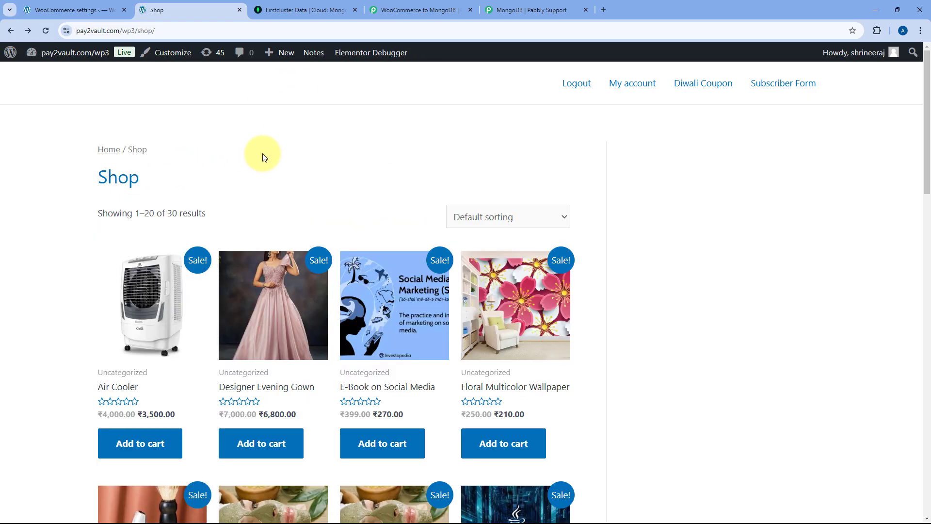
- Add the LED Bulb and the E-Book on Social Media to the cart
{"action": "scroll", "coordinate": [276, 130], "scroll_direction": "down", "scroll_amount": 4}
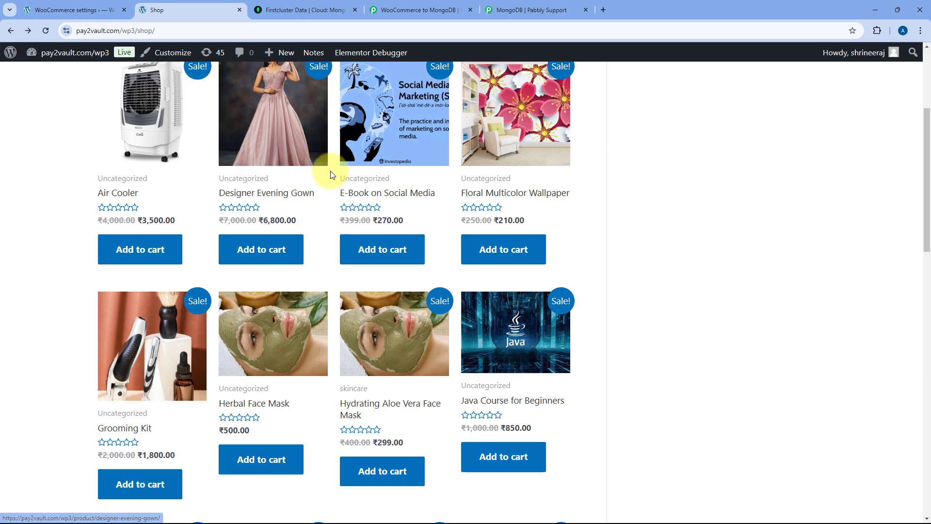
{"action": "scroll", "coordinate": [331, 171], "scroll_direction": "down", "scroll_amount": 8}
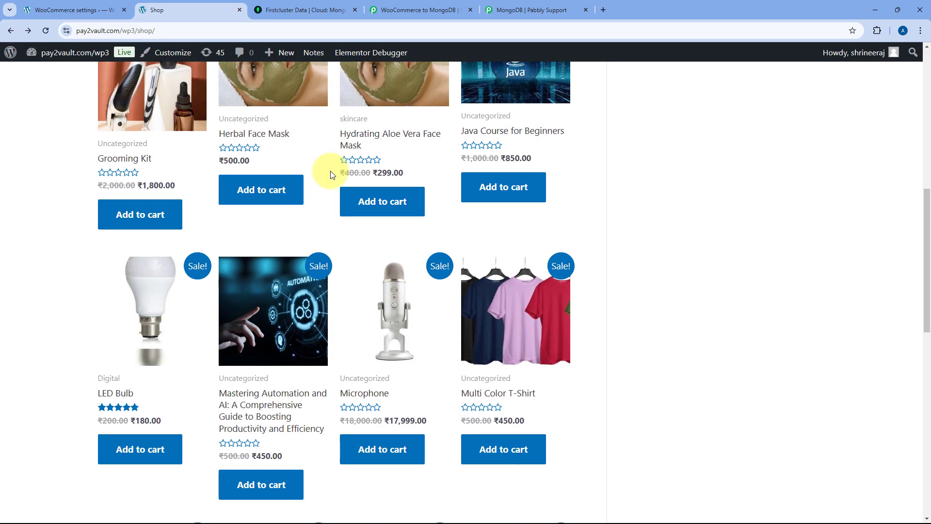
{"action": "left_click", "coordinate": [144, 331]}
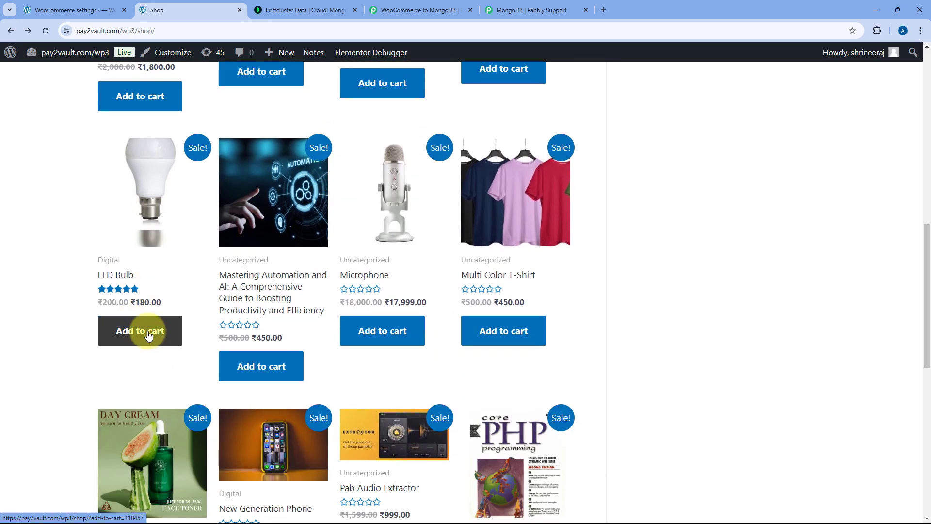
{"action": "scroll", "coordinate": [340, 250], "scroll_direction": "up", "scroll_amount": 6}
{"action": "scroll", "coordinate": [369, 248], "scroll_direction": "up", "scroll_amount": 4}
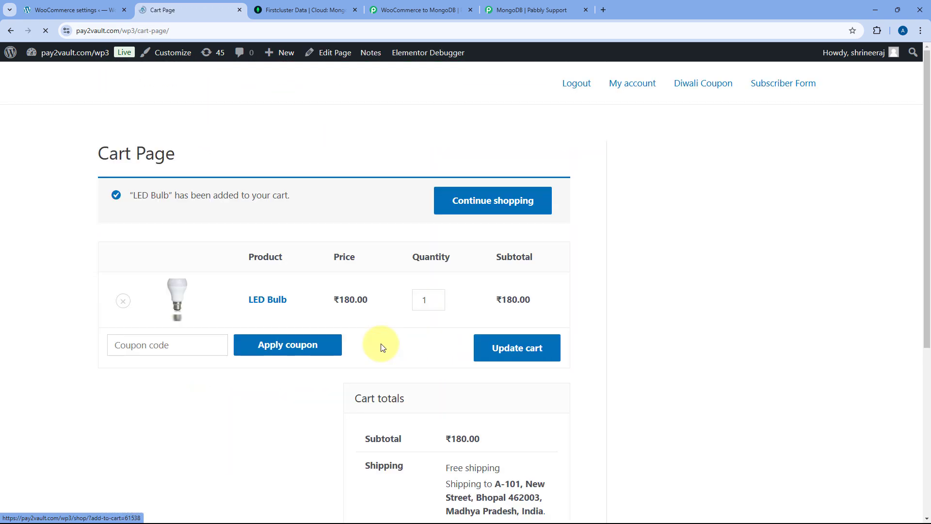
{"action": "left_click", "coordinate": [443, 201]}
{"action": "scroll", "coordinate": [372, 231], "scroll_direction": "down", "scroll_amount": 3}
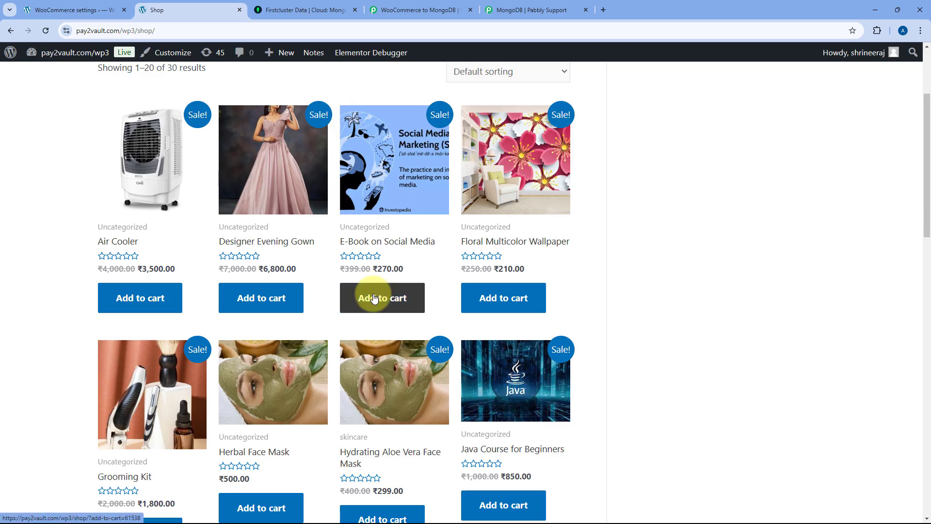
{"action": "left_click", "coordinate": [416, 297]}
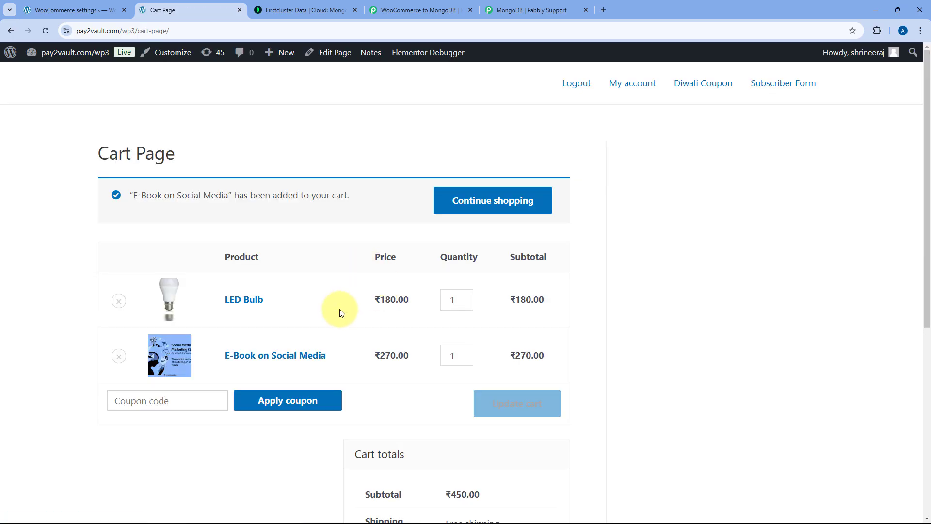
- Set the LED Bulb quantity to 3 and update the cart totals
{"action": "left_click", "coordinate": [465, 298]}
{"action": "left_click", "coordinate": [465, 297]}
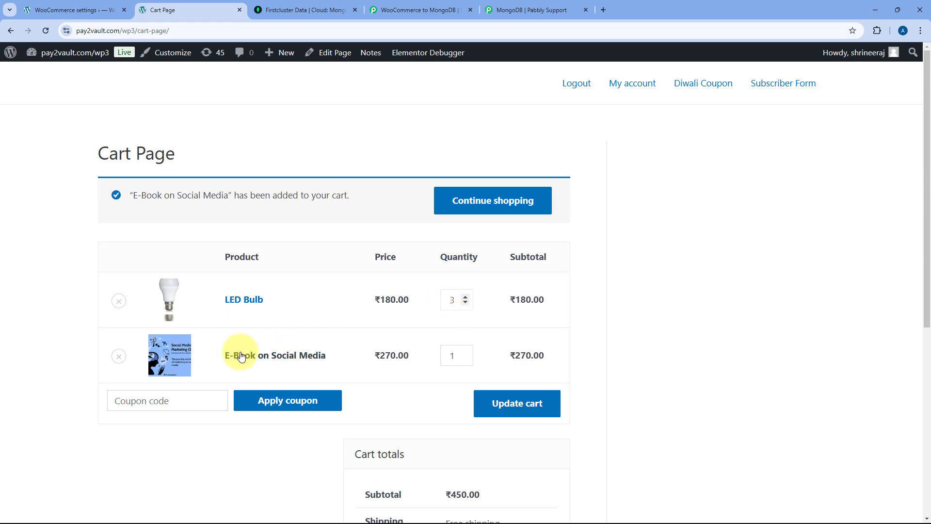
{"action": "scroll", "coordinate": [446, 361], "scroll_direction": "down", "scroll_amount": 2}
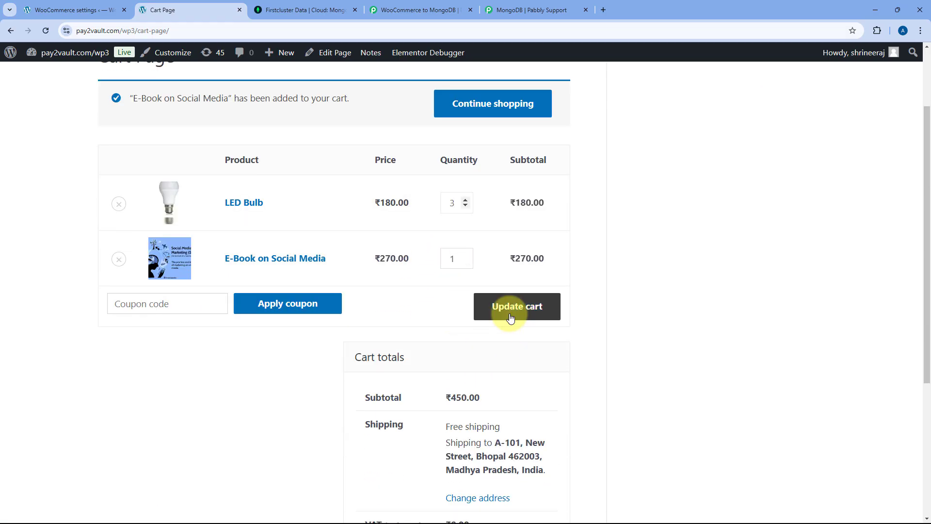
{"action": "left_click", "coordinate": [510, 317]}
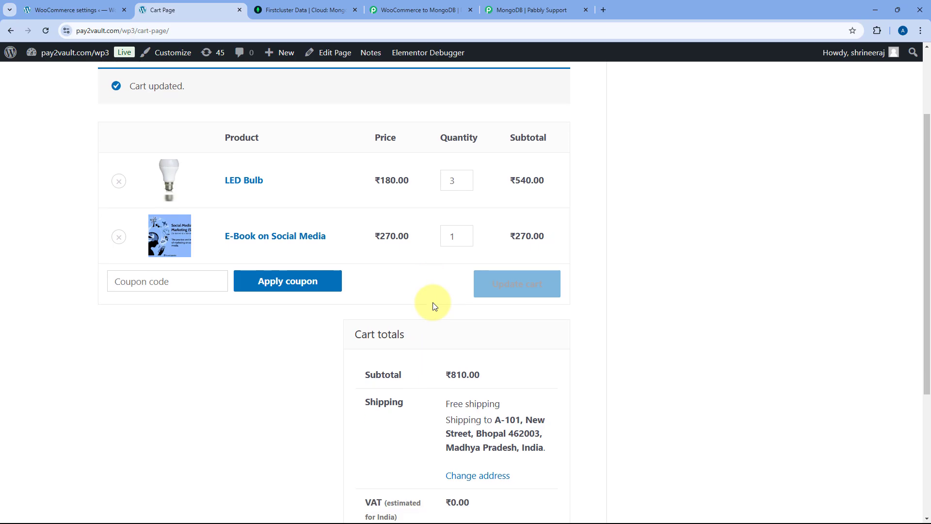
{"action": "scroll", "coordinate": [429, 332], "scroll_direction": "down", "scroll_amount": 5}
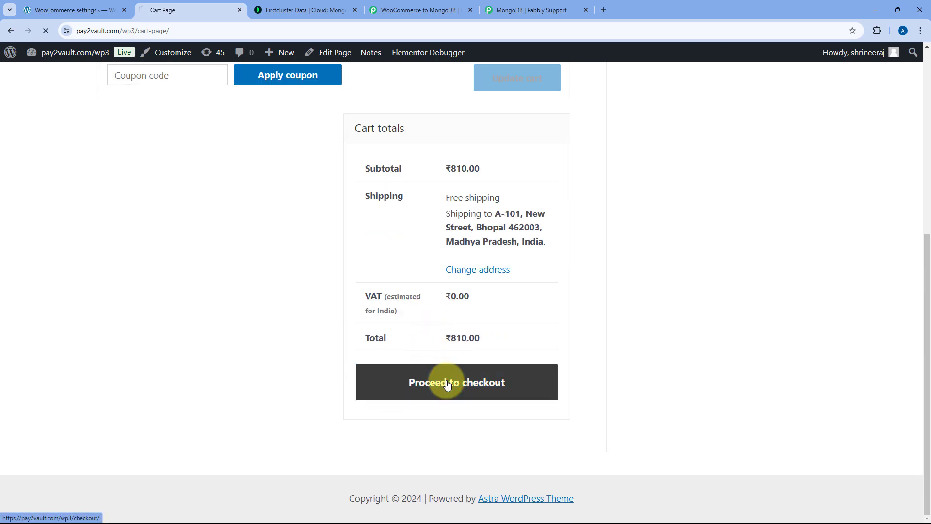
- Change the billing first name to 'Test' and the street address to Z-1, Old Street
{"action": "left_click_drag", "start_coordinate": [136, 312], "coordinate": [68, 312]}
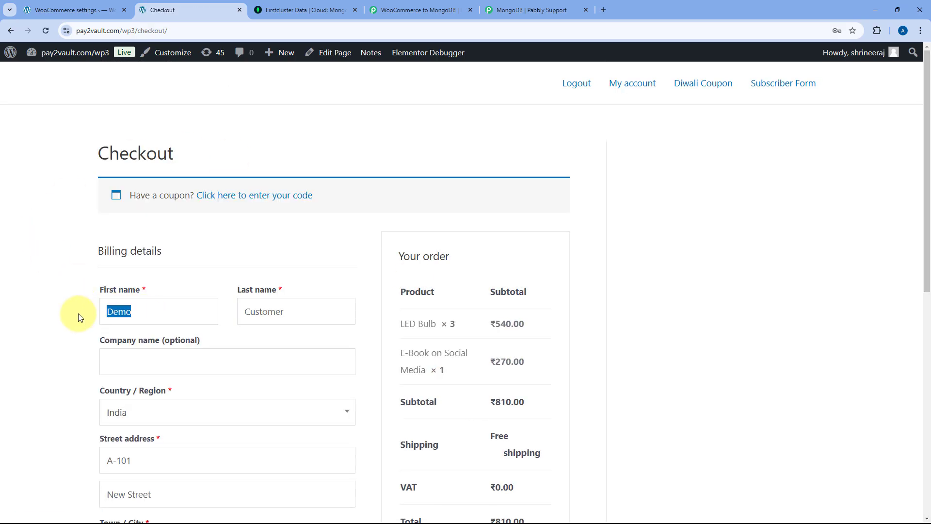
{"action": "type", "text": "Test"}
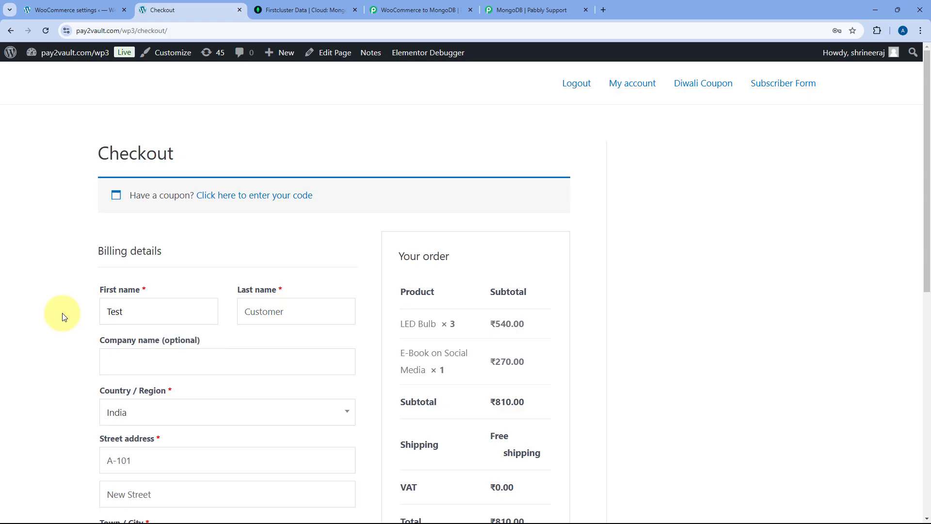
{"action": "scroll", "coordinate": [281, 248], "scroll_direction": "down", "scroll_amount": 5}
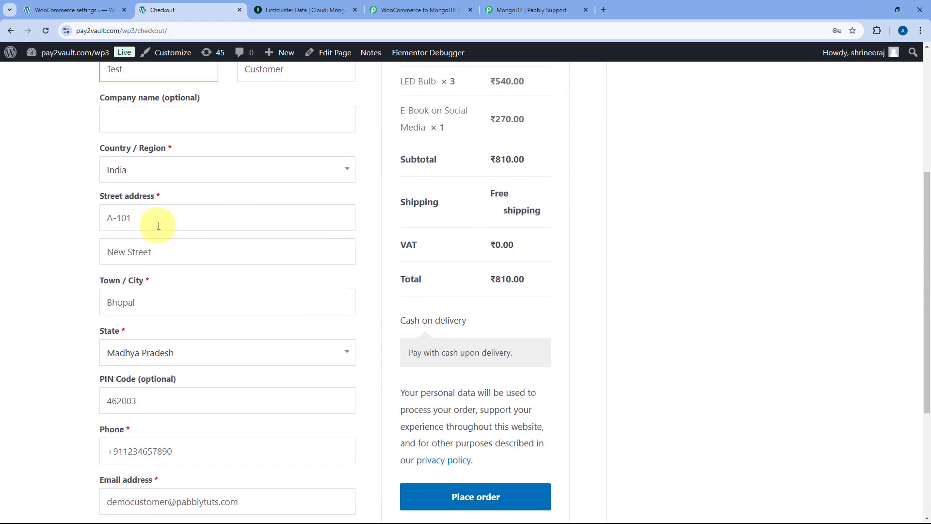
{"action": "left_click_drag", "start_coordinate": [156, 223], "coordinate": [65, 214]}
{"action": "type", "text": "Z-1"}
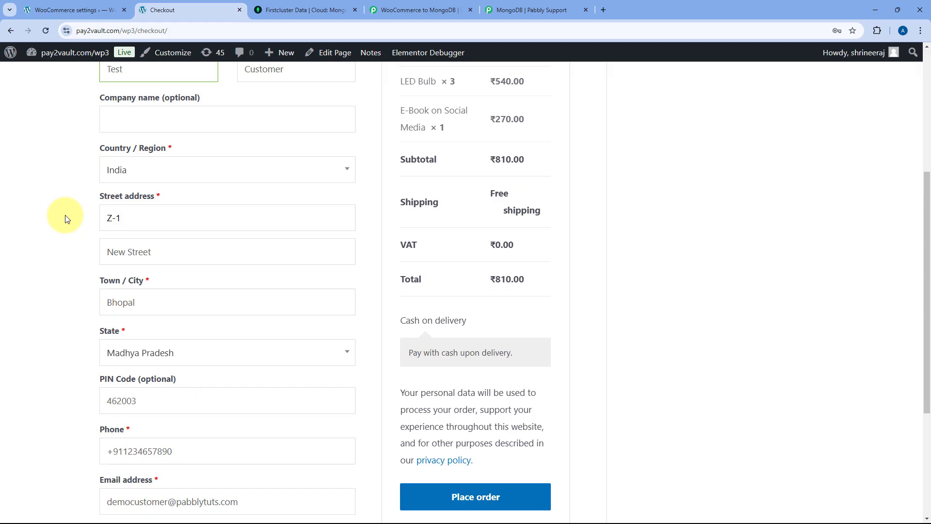
{"action": "double_click", "coordinate": [111, 246]}
{"action": "type", "text": "Ol"}
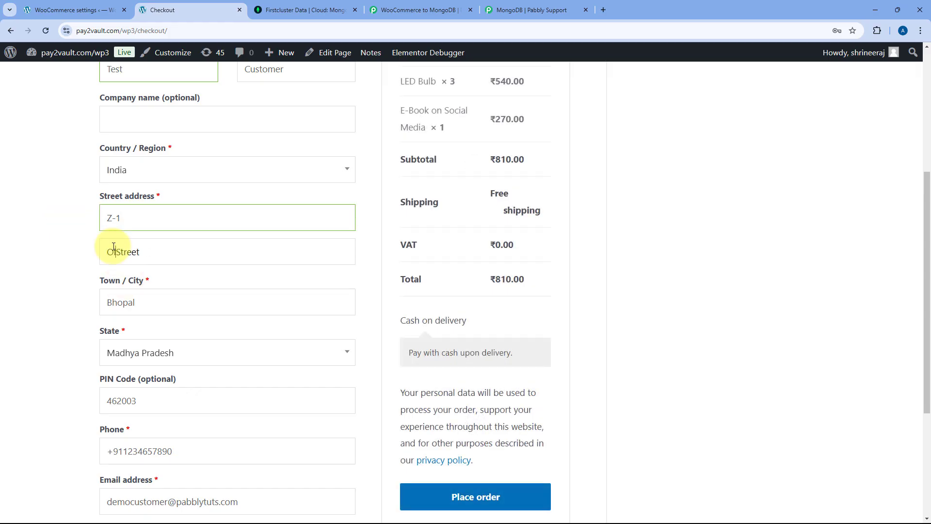
{"action": "type", "text": "d"}
- Enter a new phone number and a test email address, then place the order
{"action": "scroll", "coordinate": [83, 260], "scroll_direction": "down", "scroll_amount": 2}
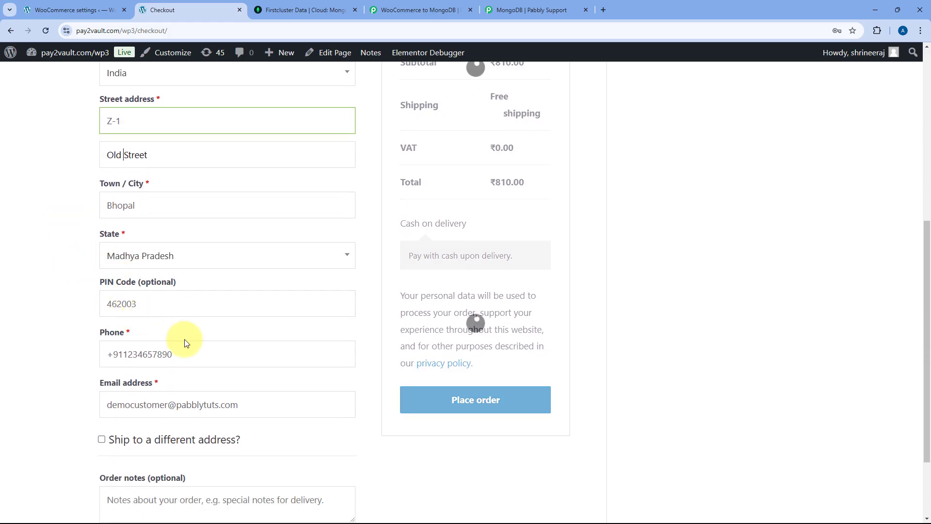
{"action": "left_click_drag", "start_coordinate": [172, 354], "coordinate": [123, 355]}
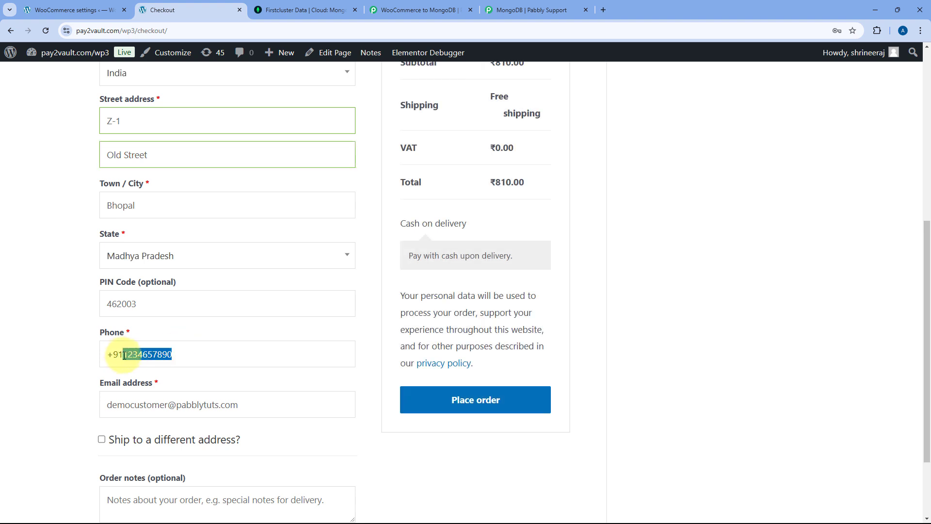
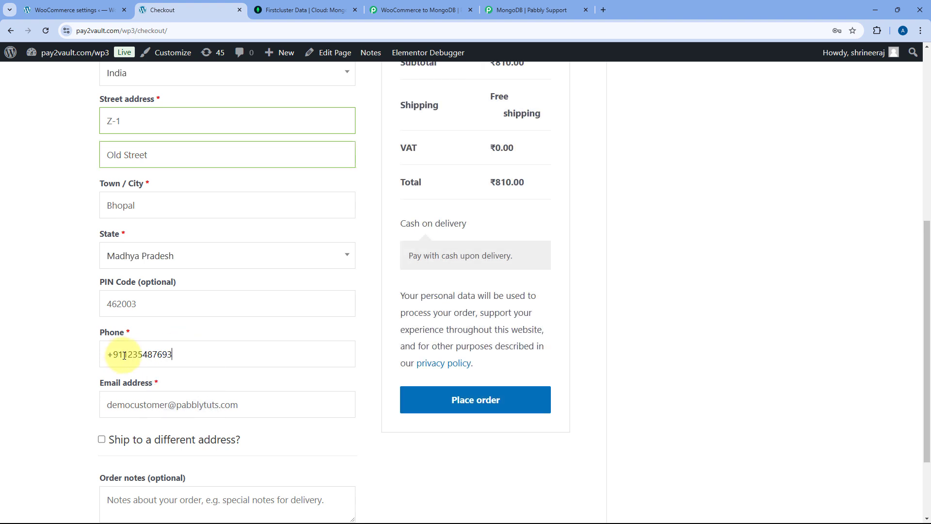
{"action": "left_click_drag", "start_coordinate": [131, 405], "coordinate": [112, 405]}
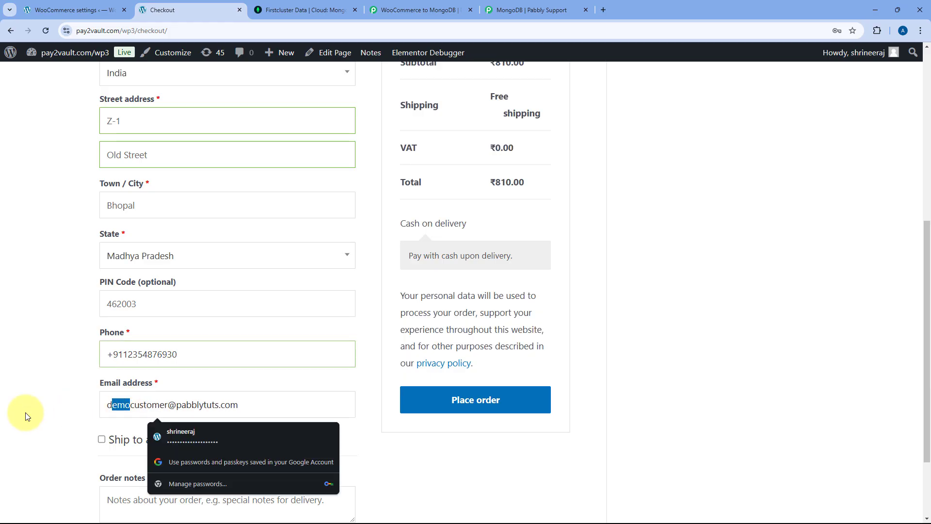
{"action": "key", "text": "shift+Left"}
{"action": "key", "text": "BackSpace"}
{"action": "type", "text": "test"}
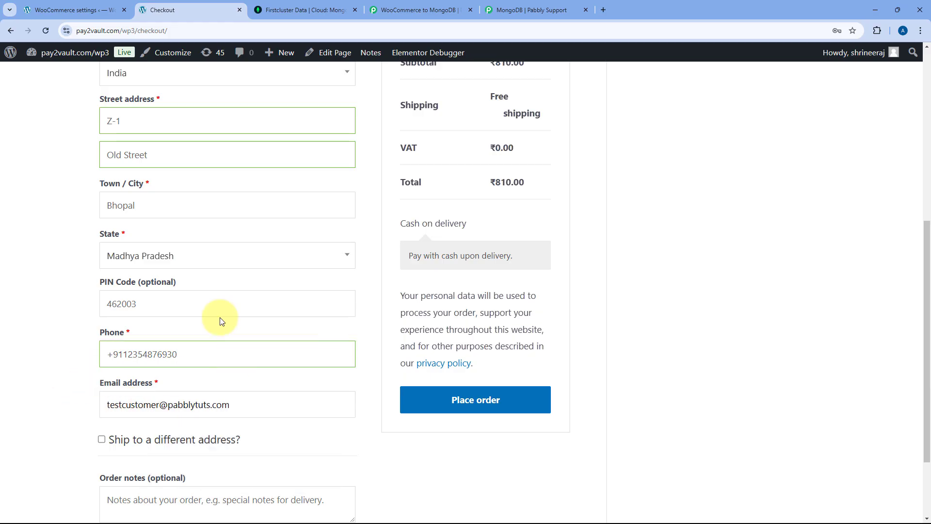
{"action": "scroll", "coordinate": [210, 277], "scroll_direction": "up", "scroll_amount": 4}
{"action": "scroll", "coordinate": [206, 260], "scroll_direction": "down", "scroll_amount": 2}
{"action": "scroll", "coordinate": [206, 260], "scroll_direction": "down", "scroll_amount": 3}
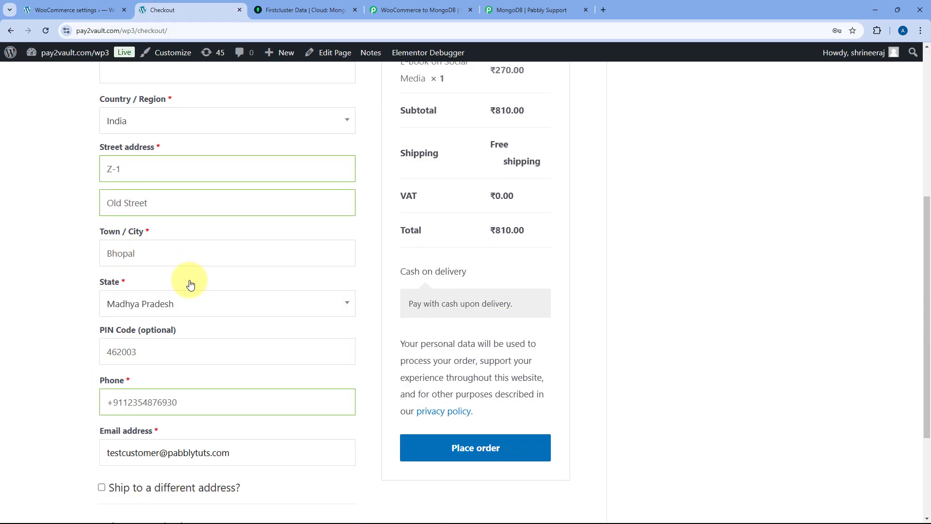
{"action": "left_click", "coordinate": [474, 410]}
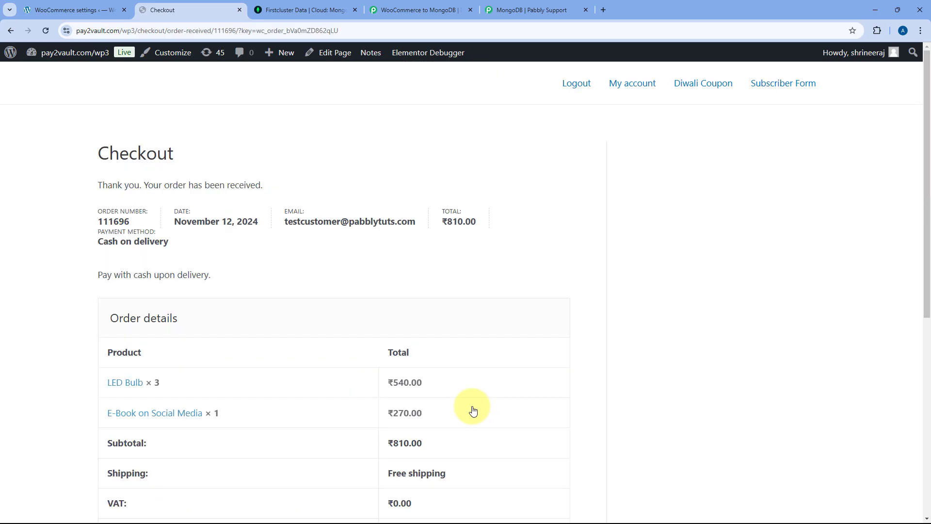
- Check the ₹810.00 order-received page's products, addresses and billing email
{"action": "scroll", "coordinate": [427, 255], "scroll_direction": "down", "scroll_amount": 5}
{"action": "scroll", "coordinate": [339, 243], "scroll_direction": "up", "scroll_amount": 5}
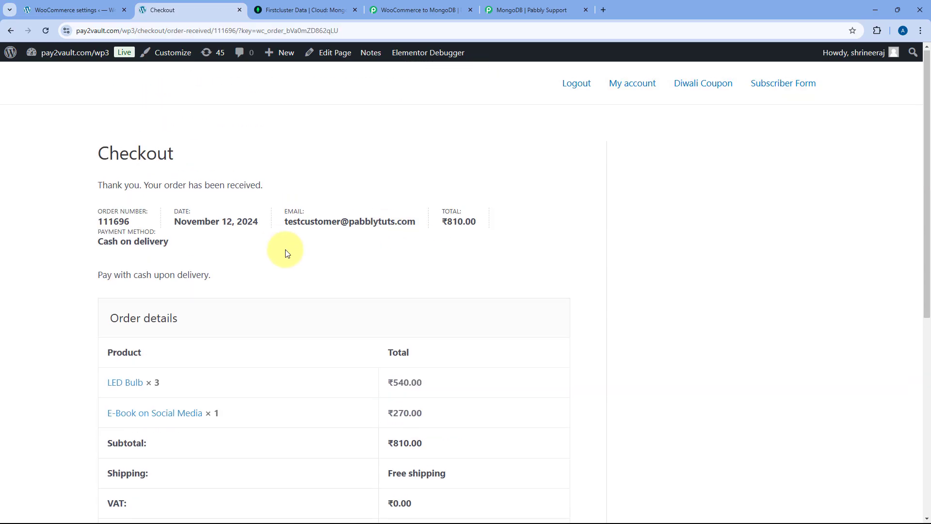
{"action": "scroll", "coordinate": [301, 248], "scroll_direction": "down", "scroll_amount": 7}
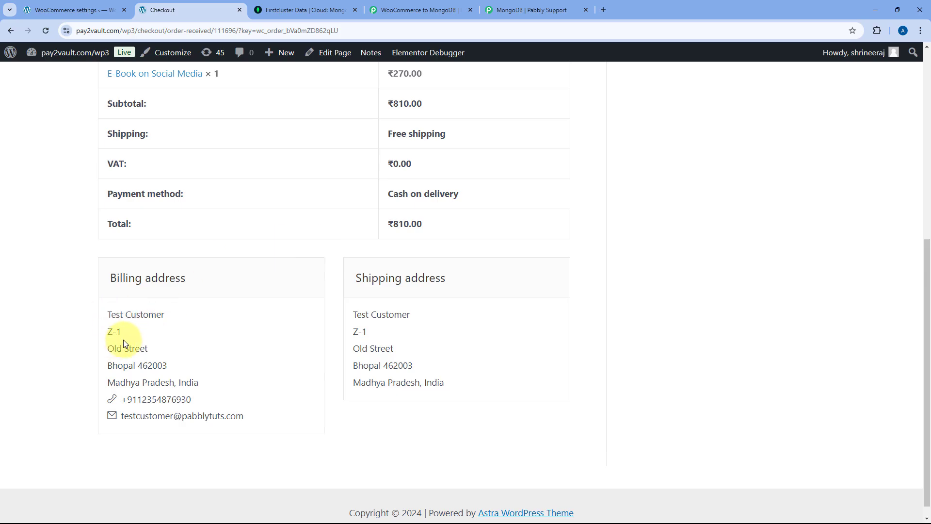
{"action": "left_click_drag", "start_coordinate": [253, 416], "coordinate": [104, 414]}
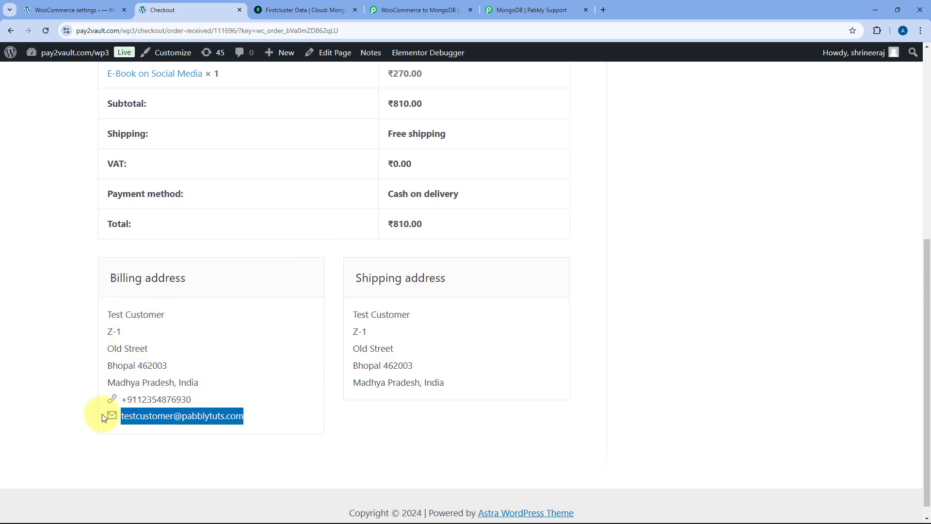
{"action": "scroll", "coordinate": [242, 315], "scroll_direction": "up", "scroll_amount": 3}
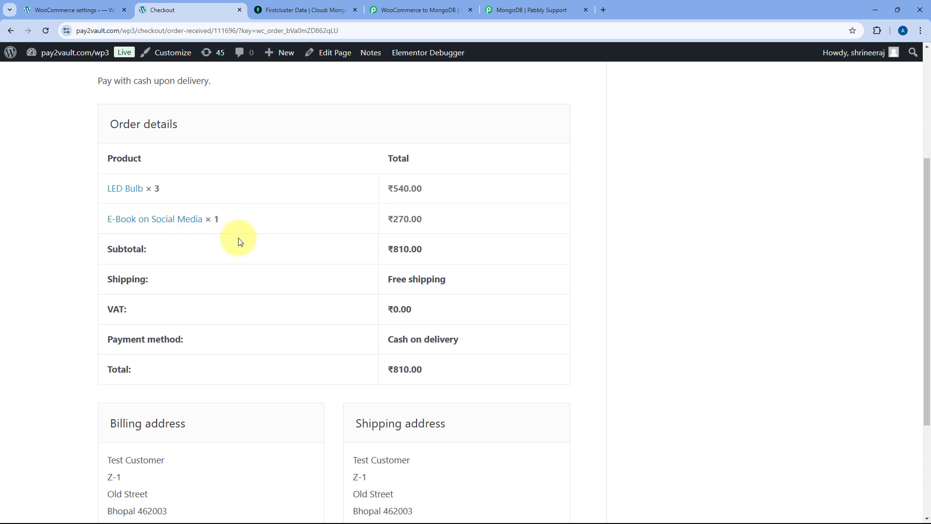
{"action": "scroll", "coordinate": [343, 248], "scroll_direction": "up", "scroll_amount": 4}
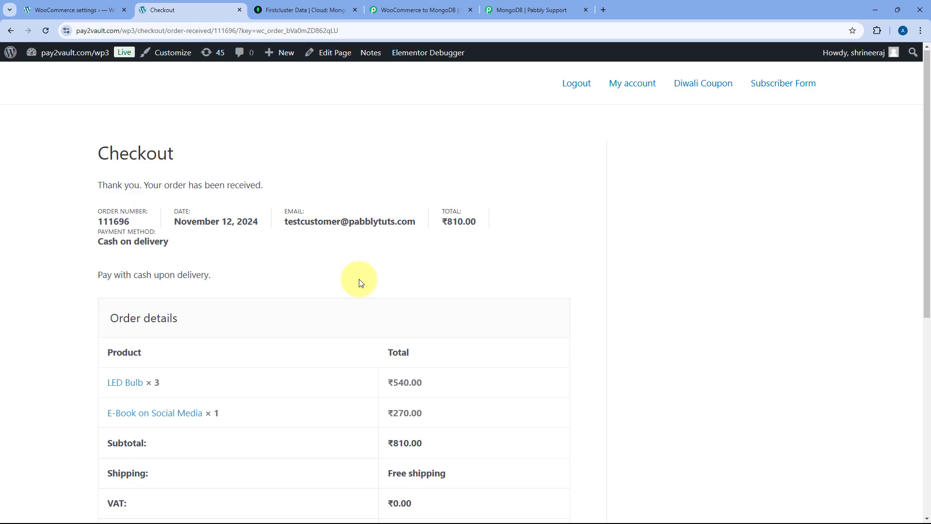
- Reload the NewOrders collection in Atlas and check the new document's customer name and email
{"action": "left_click", "coordinate": [301, 10]}
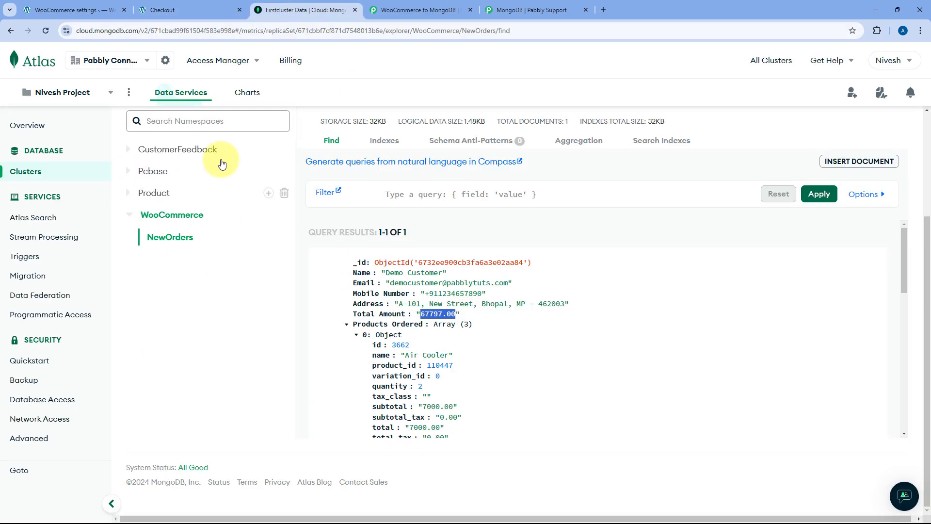
{"action": "left_click", "coordinate": [45, 30]}
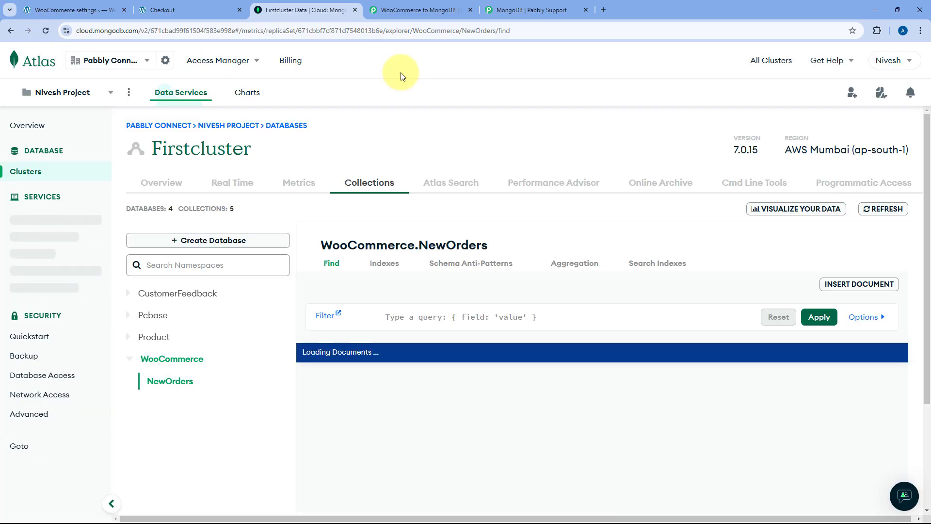
{"action": "scroll", "coordinate": [416, 407], "scroll_direction": "down", "scroll_amount": 2}
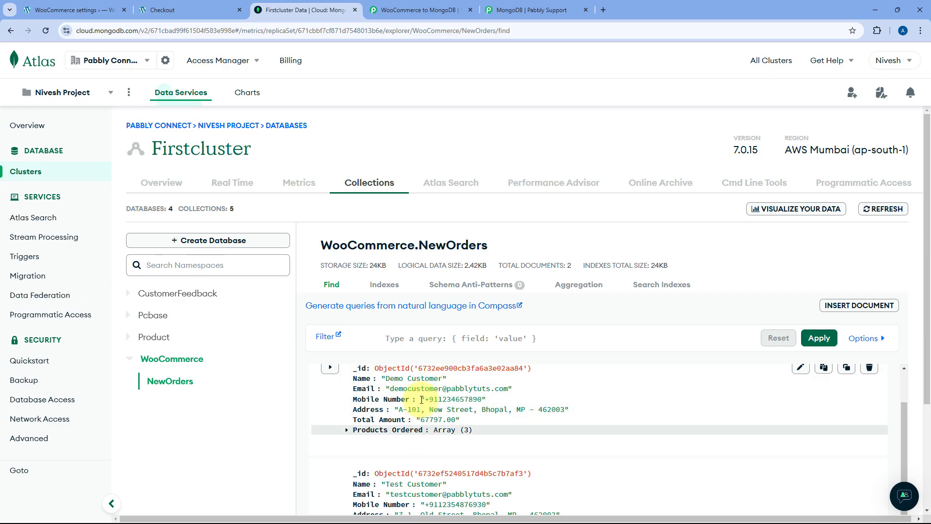
{"action": "scroll", "coordinate": [422, 399], "scroll_direction": "down", "scroll_amount": 3}
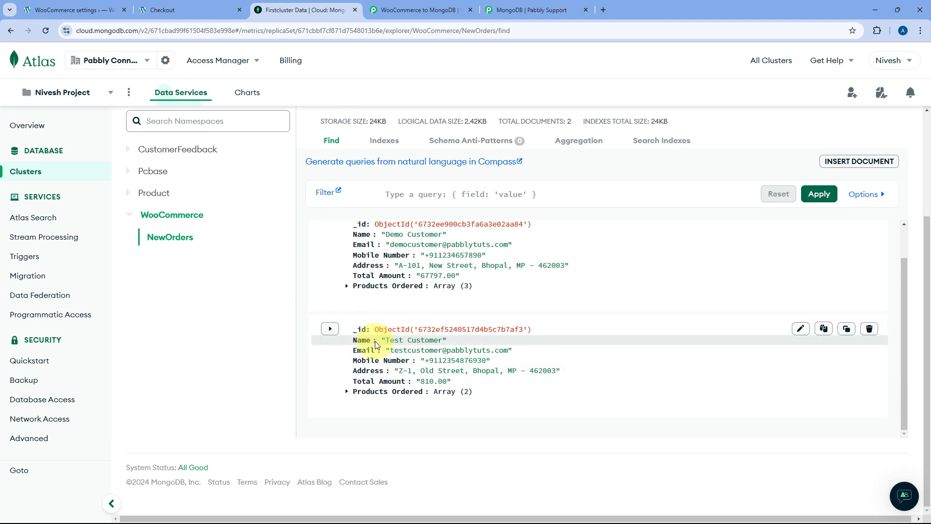
{"action": "left_click_drag", "start_coordinate": [387, 340], "coordinate": [442, 340]}
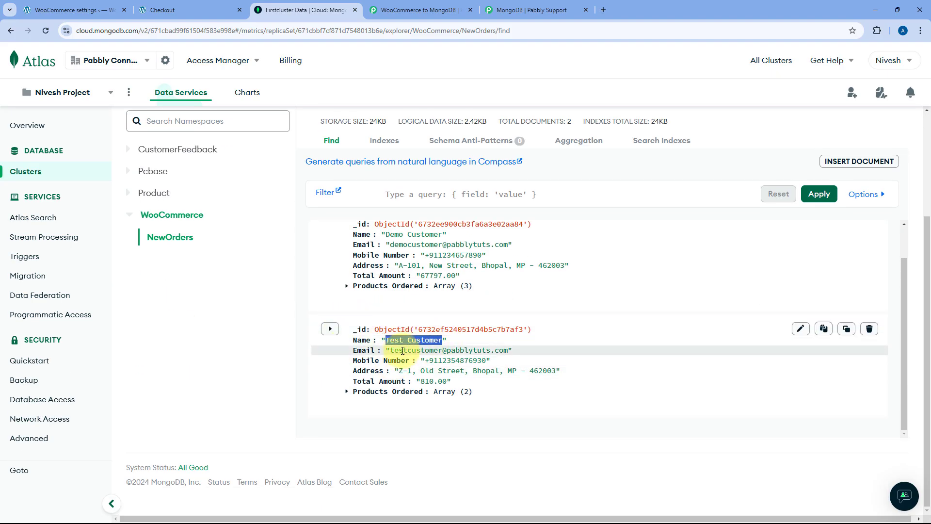
{"action": "left_click_drag", "start_coordinate": [390, 351], "coordinate": [430, 363]}
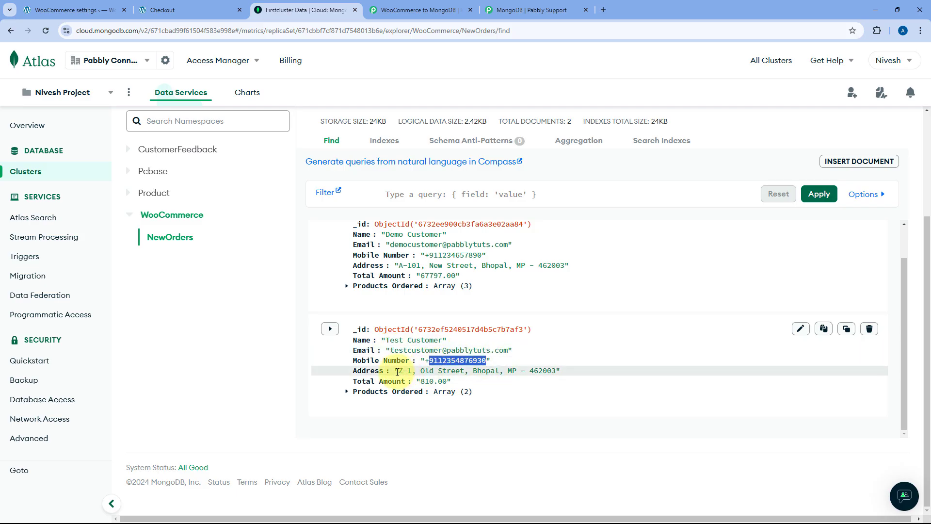
- Inspect the 810.00 order's two products, LED Bulb and E-Book, then return to the Pabbly workflow
{"action": "left_click", "coordinate": [348, 392]}
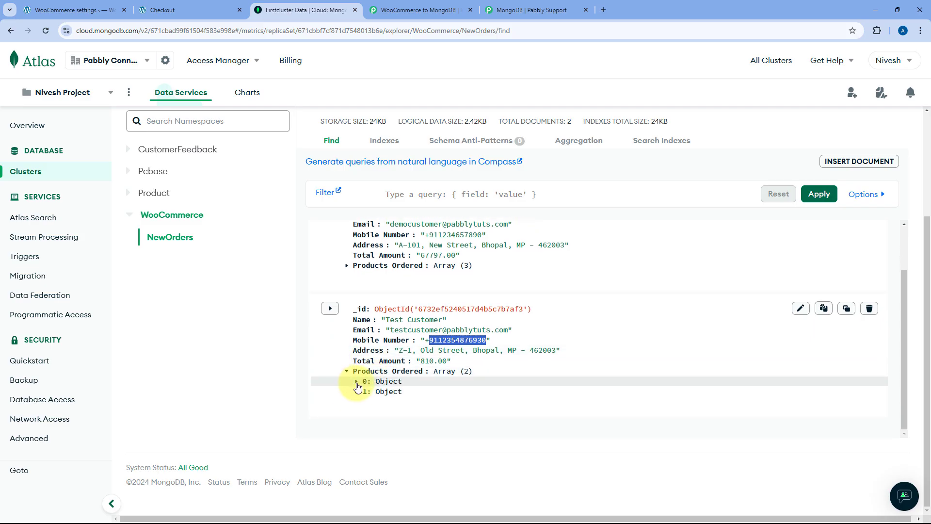
{"action": "left_click", "coordinate": [356, 382]}
{"action": "scroll", "coordinate": [416, 254], "scroll_direction": "down", "scroll_amount": 3}
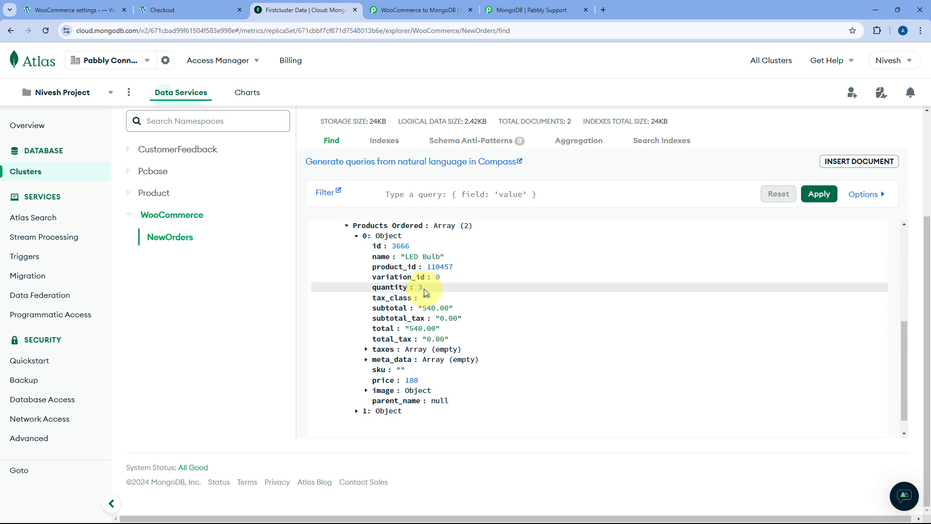
{"action": "left_click", "coordinate": [367, 412]}
{"action": "scroll", "coordinate": [380, 391], "scroll_direction": "down", "scroll_amount": 3}
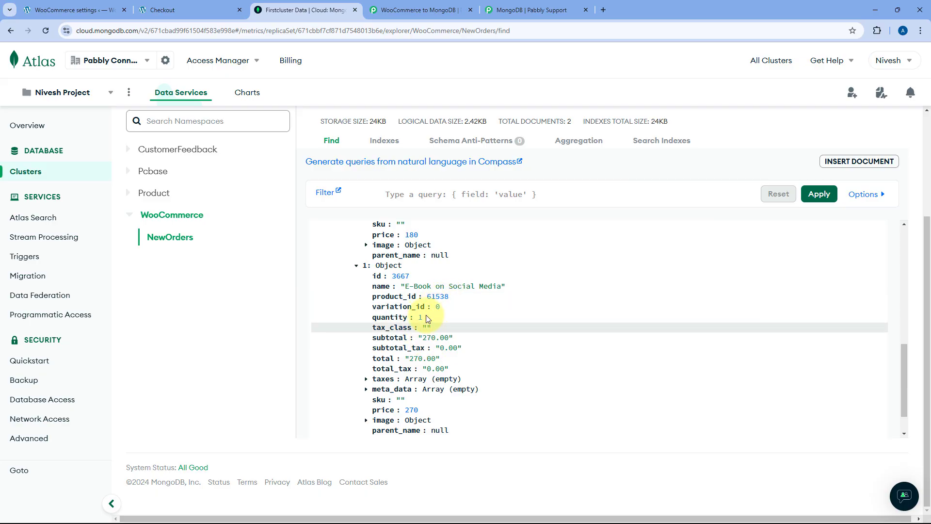
{"action": "left_click", "coordinate": [357, 266]}
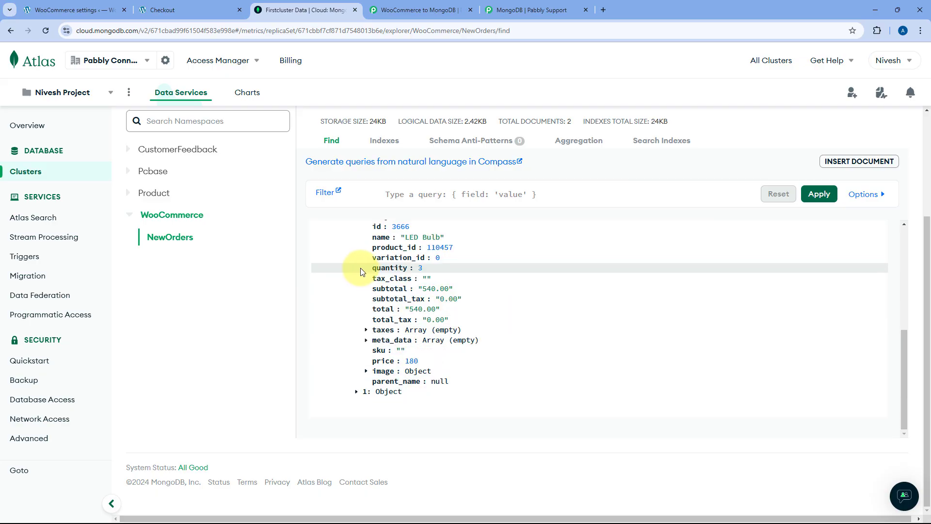
{"action": "scroll", "coordinate": [370, 313], "scroll_direction": "up", "scroll_amount": 5}
{"action": "left_click", "coordinate": [357, 305]}
{"action": "scroll", "coordinate": [410, 302], "scroll_direction": "up", "scroll_amount": 5}
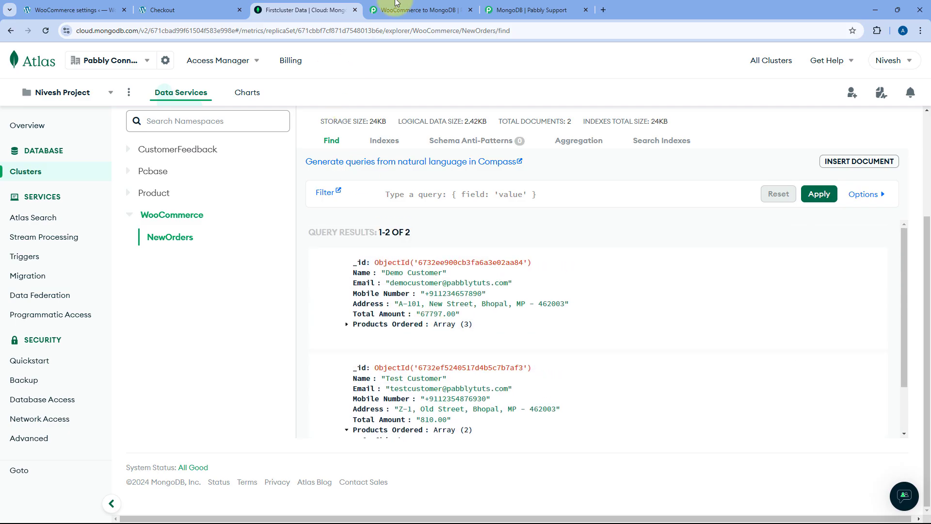
{"action": "left_click", "coordinate": [397, 4]}
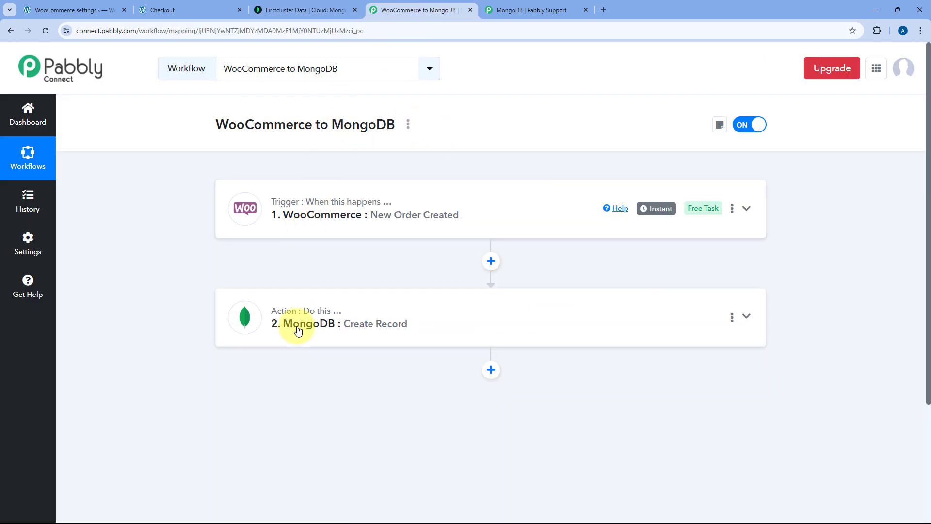